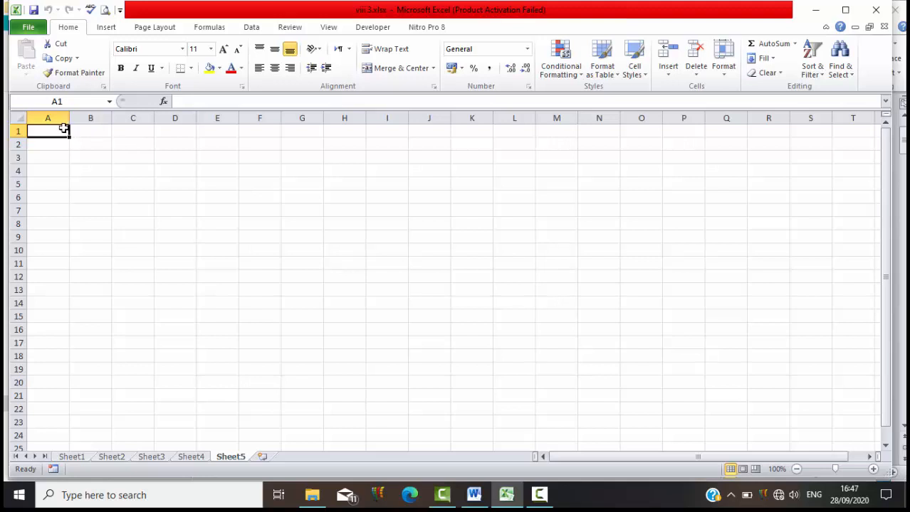
Set cell A1's font to Algerian, try it with a few sample letters and clear them.
{"action": "left_click", "coordinate": [182, 51]}
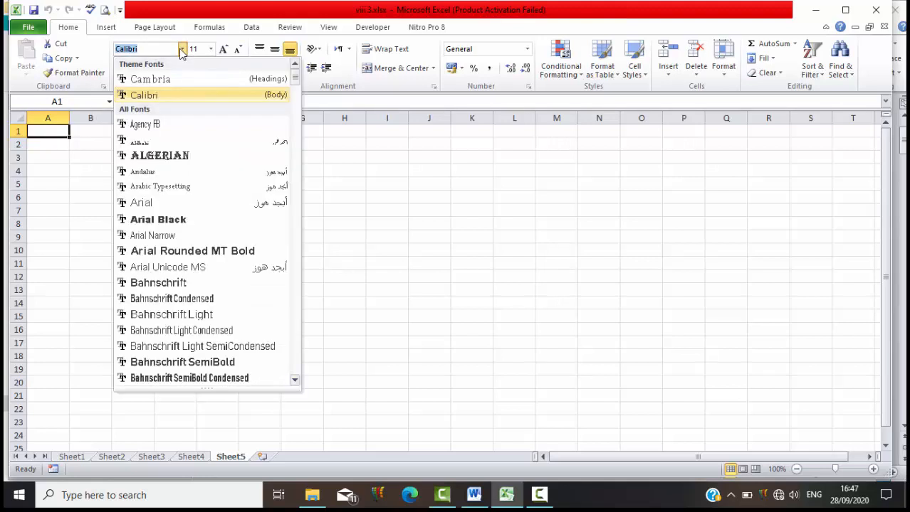
{"action": "left_click", "coordinate": [168, 160]}
{"action": "type", "text": "ABBSBSB"}
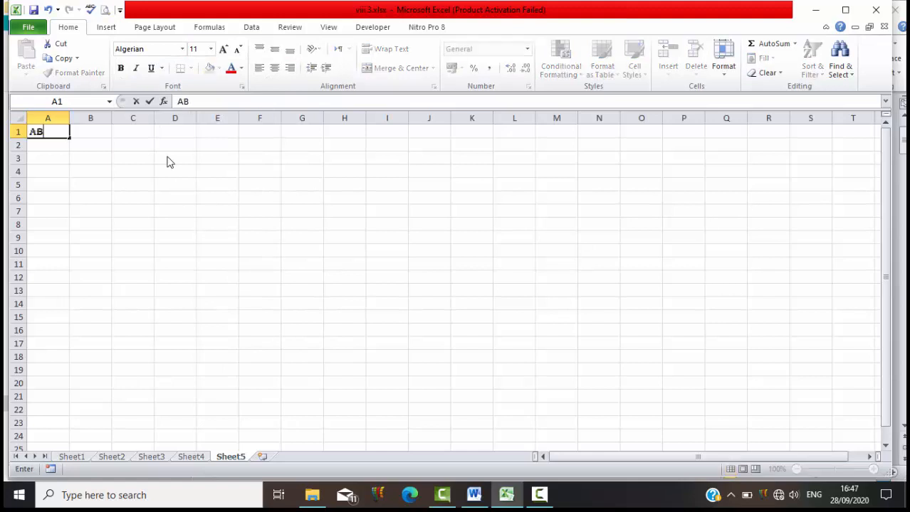
{"action": "key", "text": "BackSpace"}
{"action": "key", "text": "BackSpace"}
{"action": "key", "text": "BackSpace"}
{"action": "key", "text": "BackSpace"}
{"action": "key", "text": "BackSpace"}
{"action": "key", "text": "BackSpace"}
Try to return cell A1 to the Calibri font and enter text in it.
{"action": "left_click", "coordinate": [182, 49]}
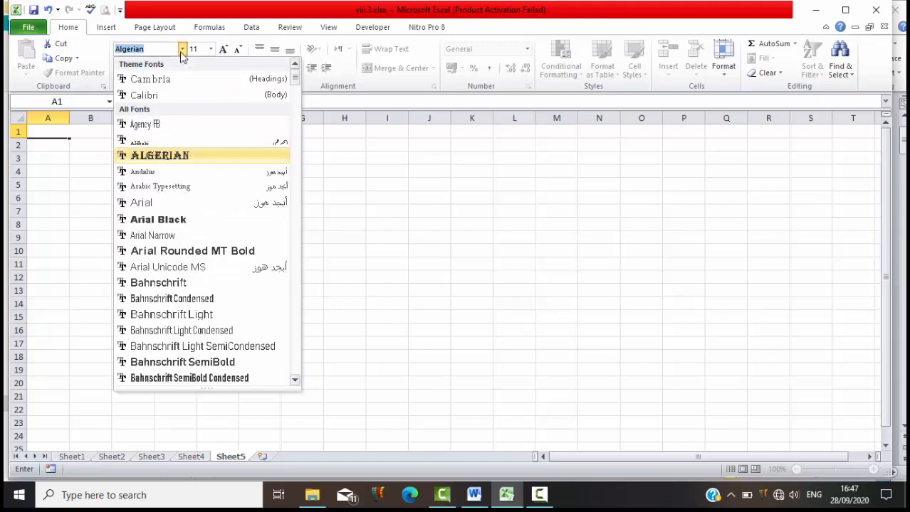
{"action": "left_click", "coordinate": [152, 95]}
{"action": "left_click", "coordinate": [107, 174]}
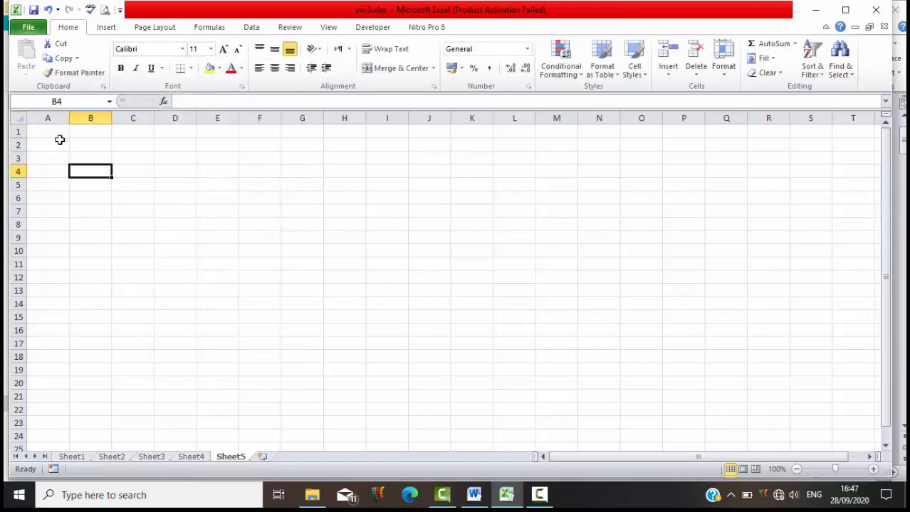
{"action": "left_click", "coordinate": [46, 132]}
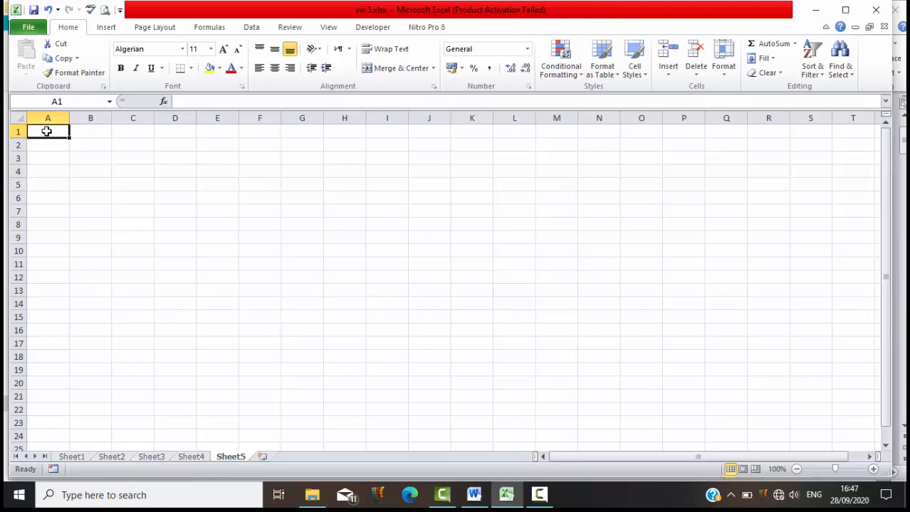
{"action": "type", "text": "SAY"}
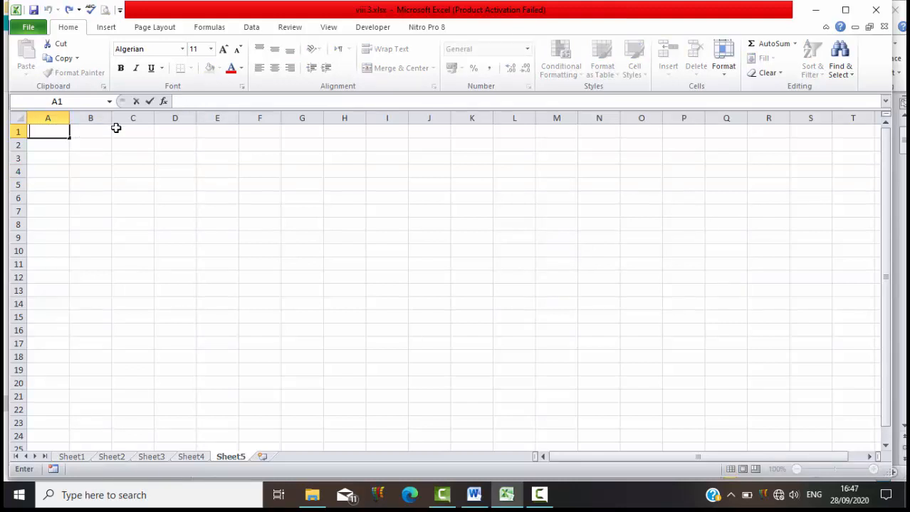
{"action": "left_click", "coordinate": [86, 131]}
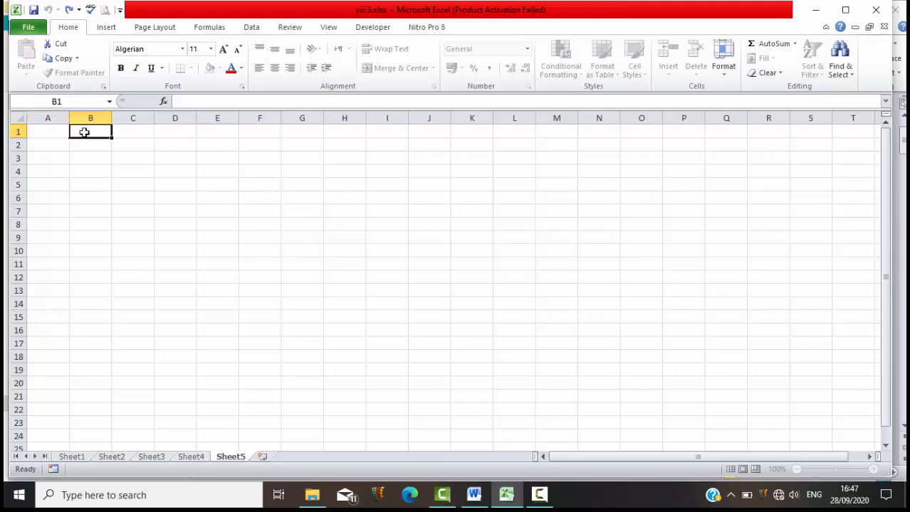
{"action": "key", "text": "Left"}
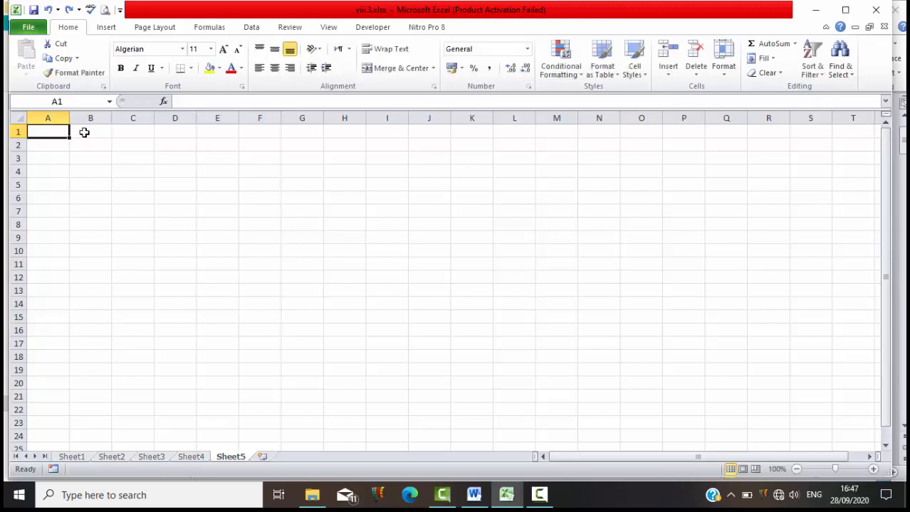
Set cell A1's font to Calibri and enter the text SAYA.
{"action": "left_click", "coordinate": [182, 49]}
{"action": "left_click", "coordinate": [148, 102]}
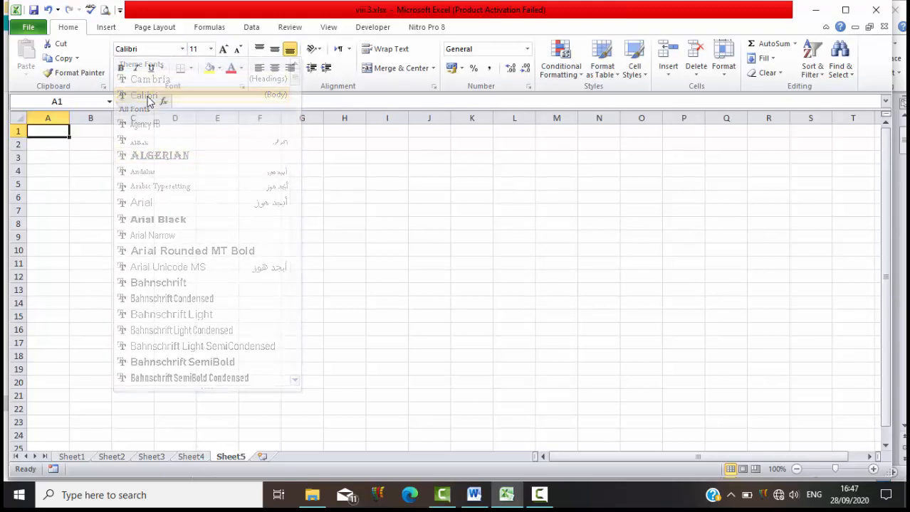
{"action": "type", "text": "SA"}
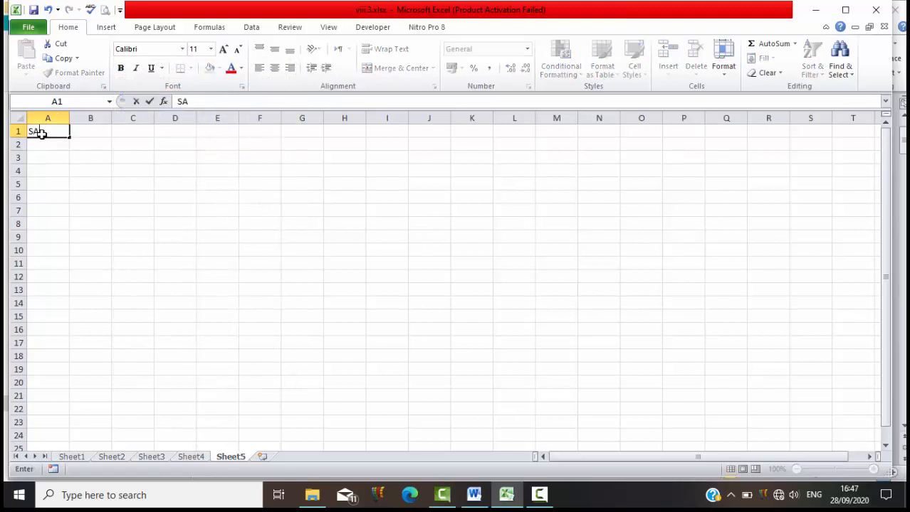
{"action": "type", "text": "YA"}
{"action": "left_click", "coordinate": [106, 139]}
{"action": "left_click", "coordinate": [49, 130]}
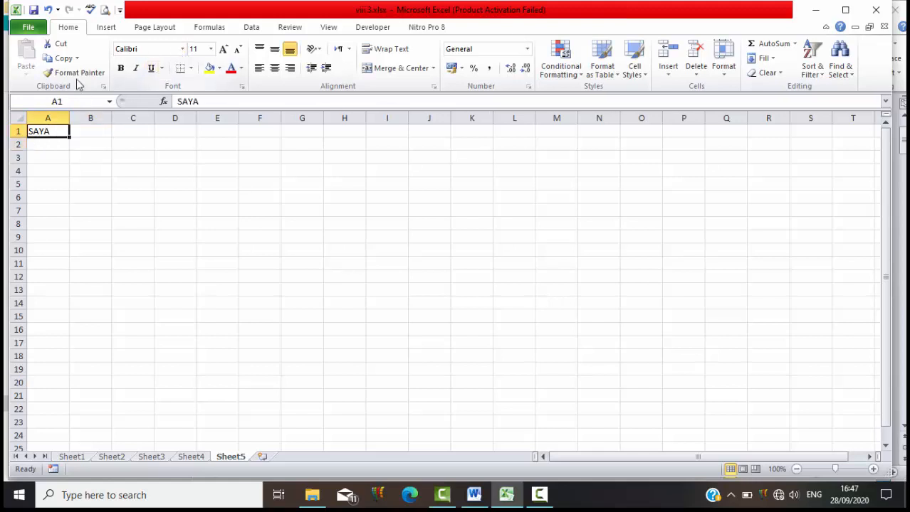
Change the font of SAYA in cell A1 to Algerian and preview larger font sizes without applying one.
{"action": "left_click", "coordinate": [182, 48]}
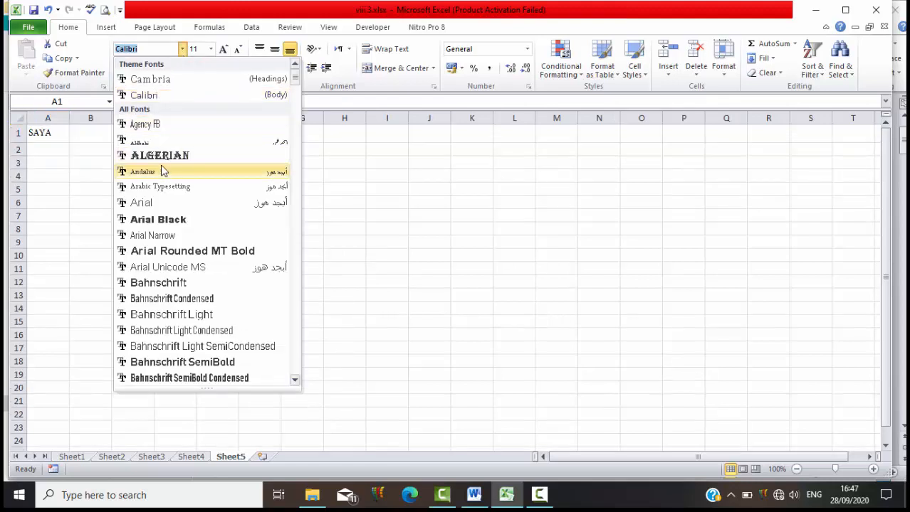
{"action": "left_click", "coordinate": [161, 161]}
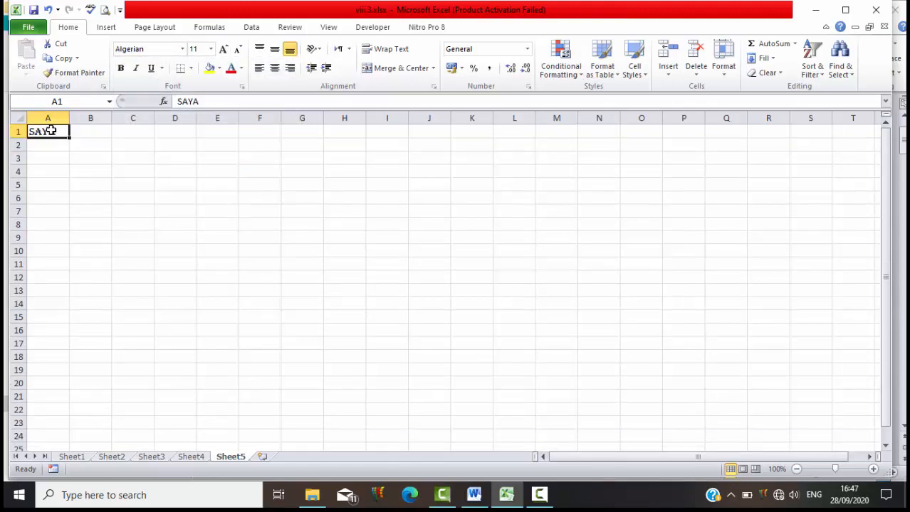
{"action": "left_click", "coordinate": [211, 50]}
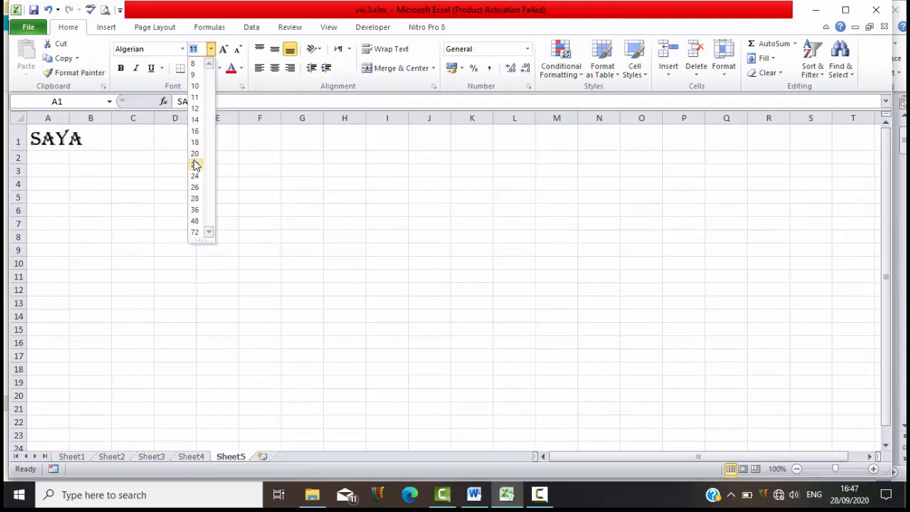
{"action": "left_click", "coordinate": [154, 130]}
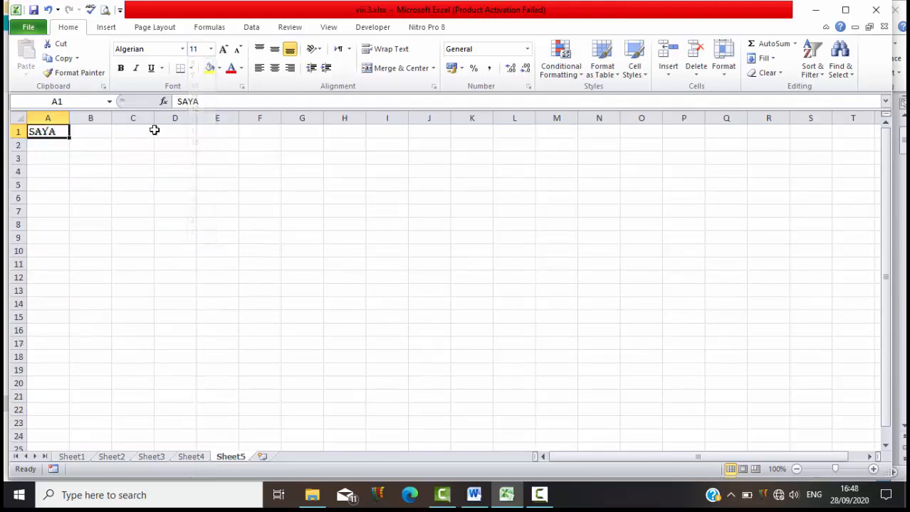
Switch to the Word lesson document to read the table border instructions, and return to the Excel sheet.
{"action": "left_click", "coordinate": [473, 495]}
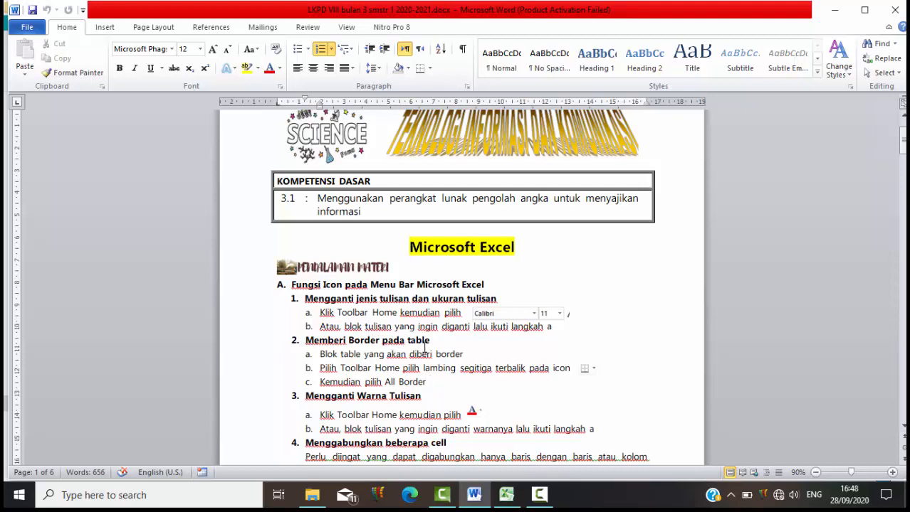
{"action": "left_click", "coordinate": [506, 495]}
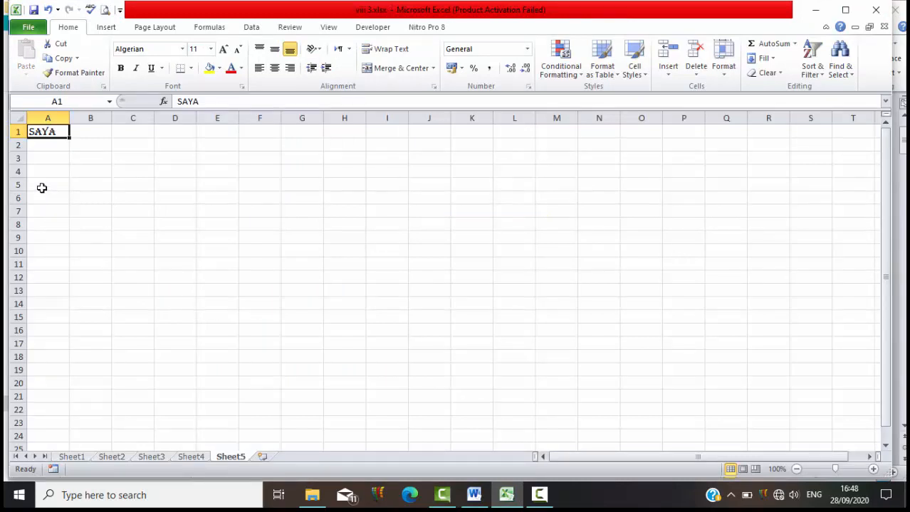
{"action": "left_click_drag", "start_coordinate": [42, 188], "coordinate": [128, 217]}
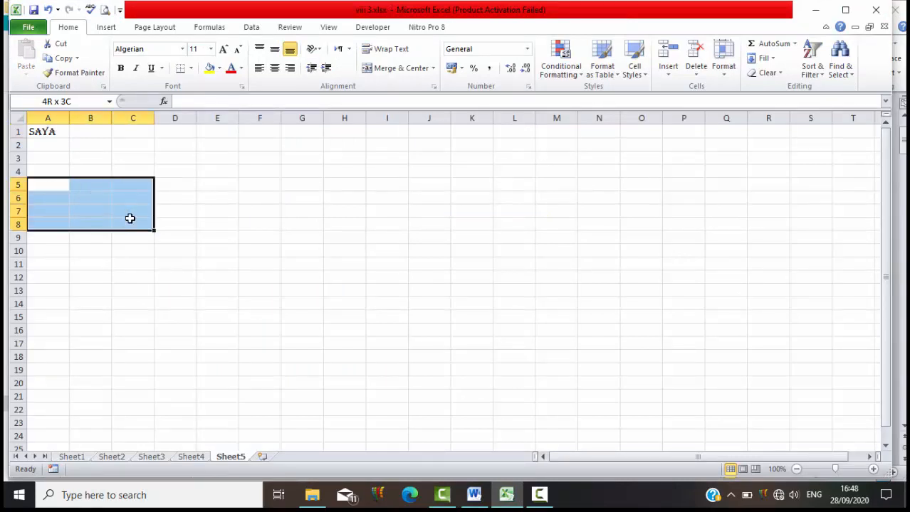
{"action": "left_click", "coordinate": [197, 261]}
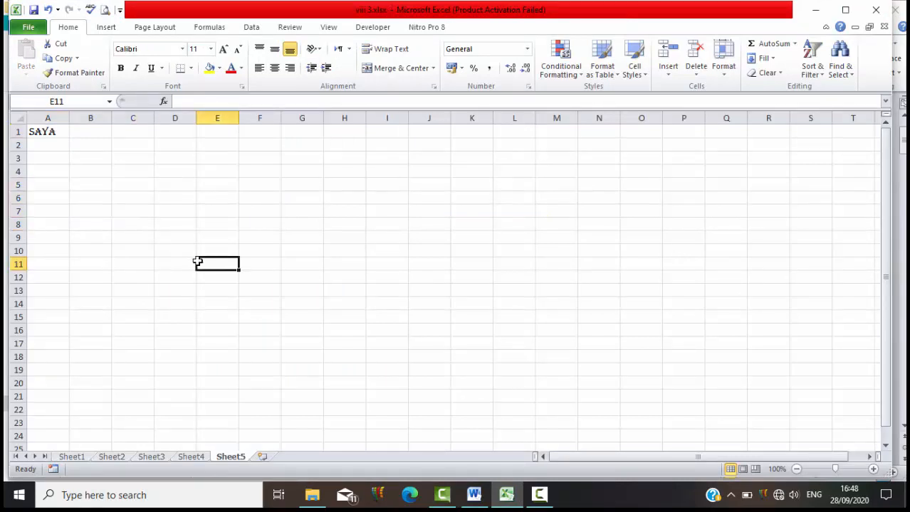
{"action": "left_click", "coordinate": [47, 195]}
{"action": "left_click", "coordinate": [155, 226]}
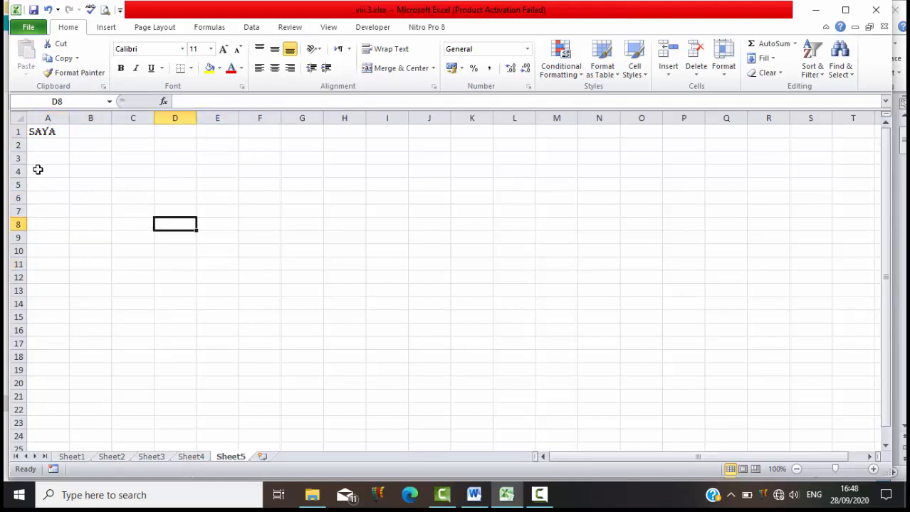
Apply outline borders and inside horizontal and vertical borders to the range A4:E13, using the detailed border settings.
{"action": "left_click_drag", "start_coordinate": [38, 169], "coordinate": [211, 285]}
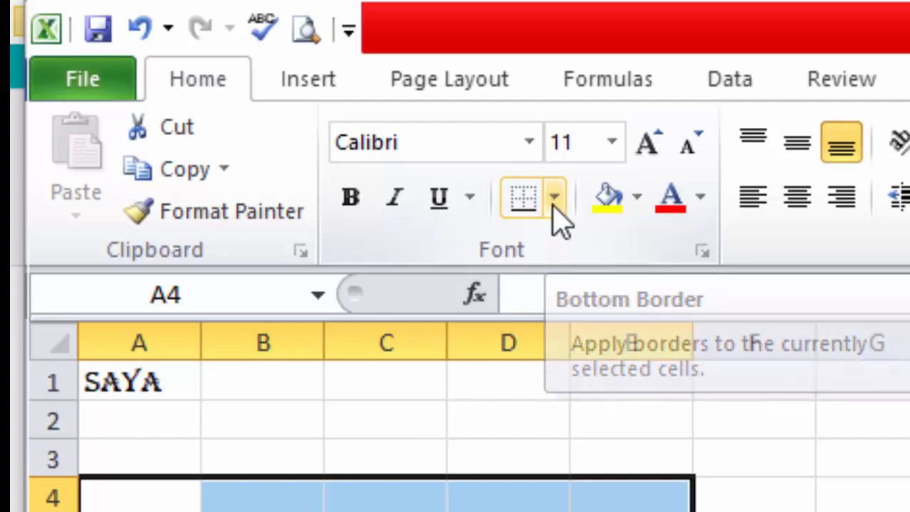
{"action": "left_click", "coordinate": [554, 202]}
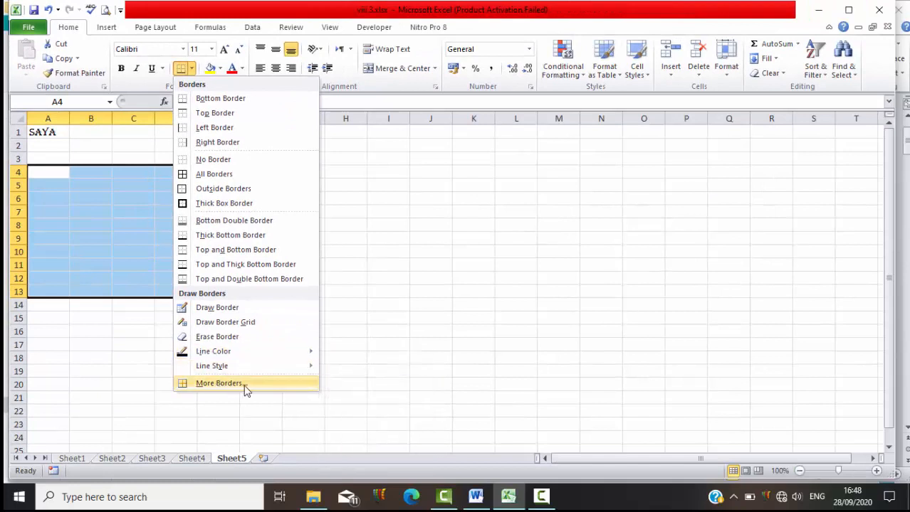
{"action": "left_click", "coordinate": [219, 384]}
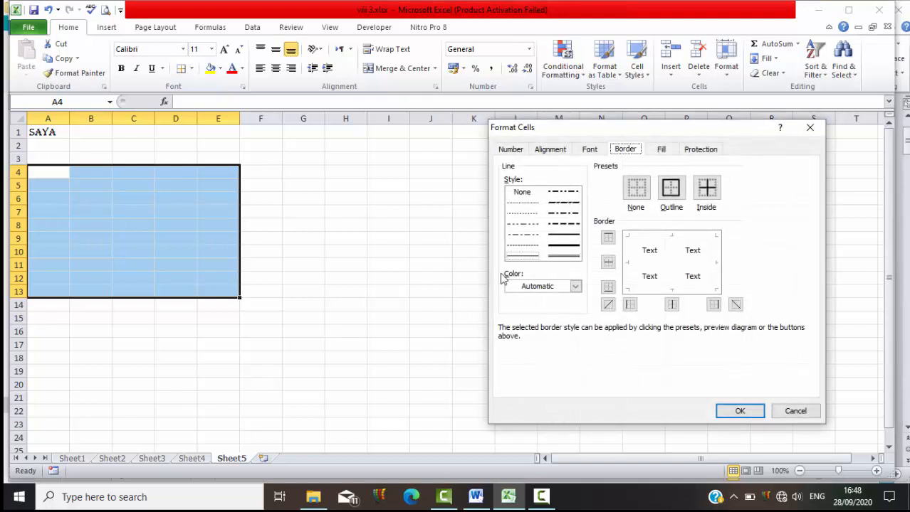
{"action": "left_click", "coordinate": [660, 240]}
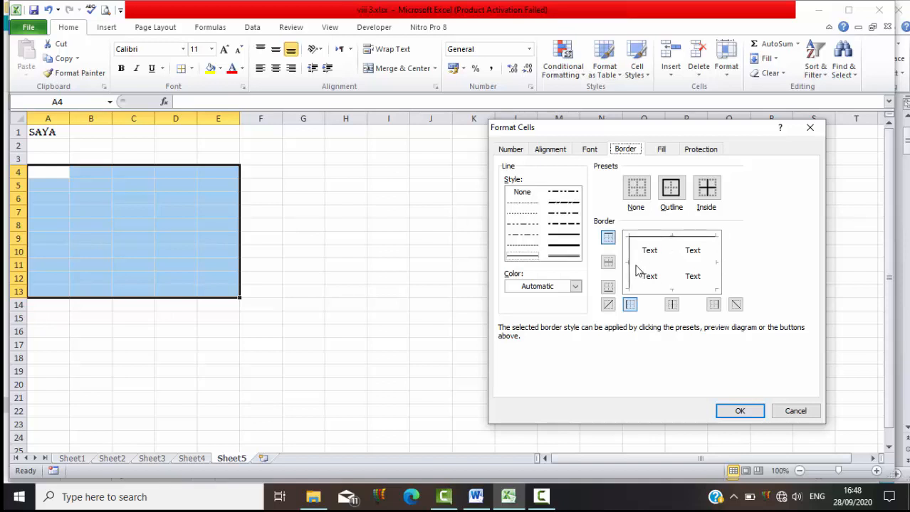
{"action": "left_click", "coordinate": [715, 256]}
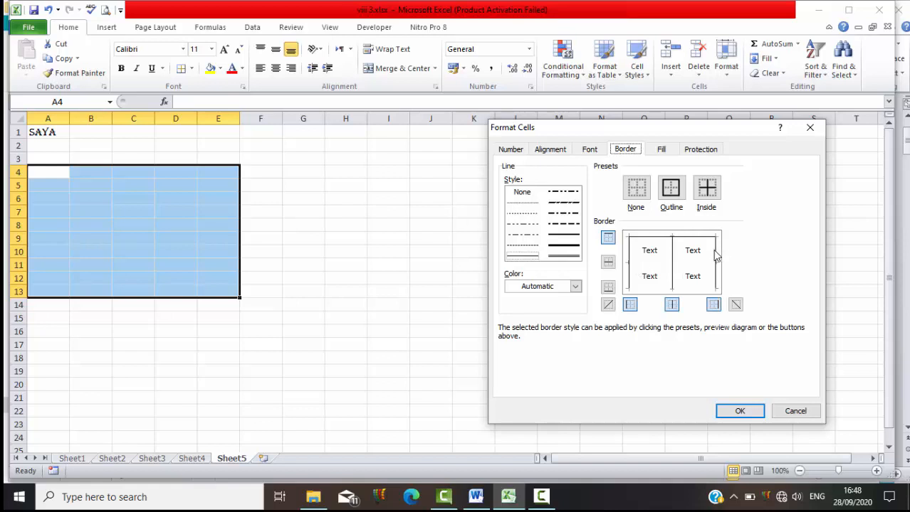
{"action": "left_click", "coordinate": [645, 291]}
{"action": "left_click", "coordinate": [646, 264]}
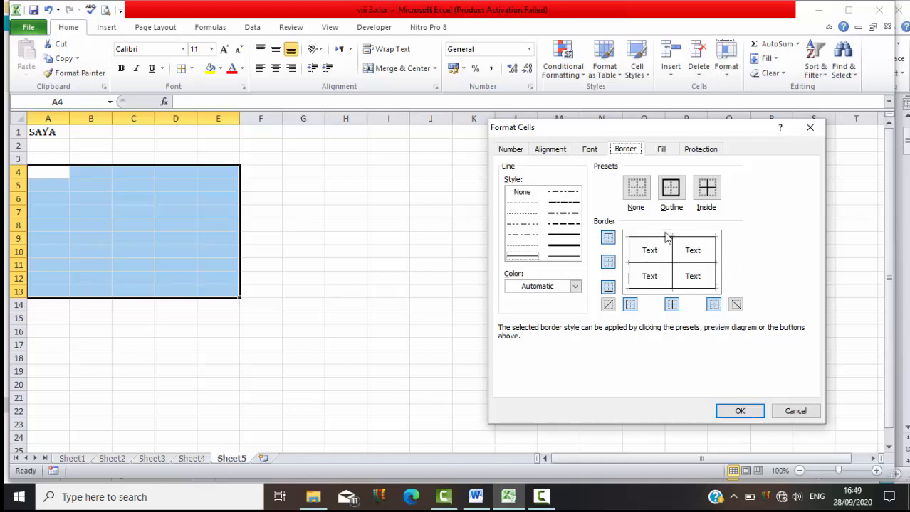
{"action": "left_click", "coordinate": [740, 410]}
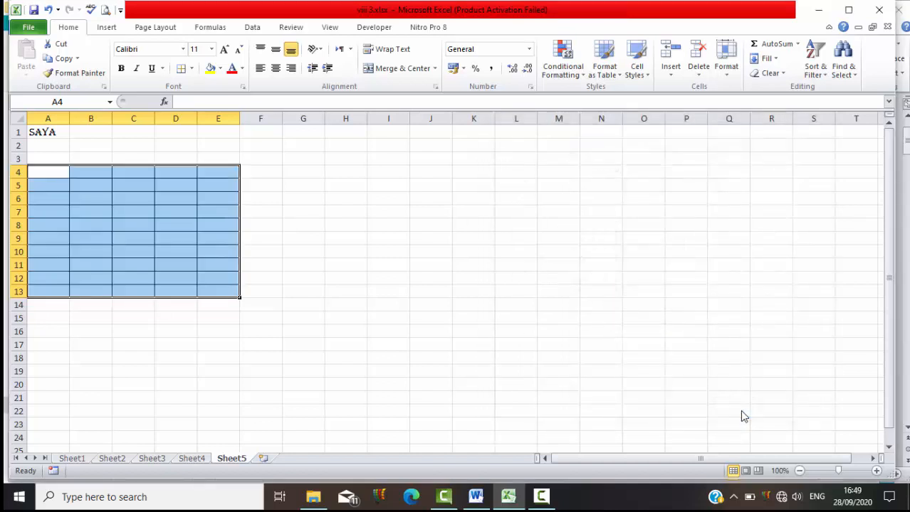
{"action": "left_click", "coordinate": [390, 253]}
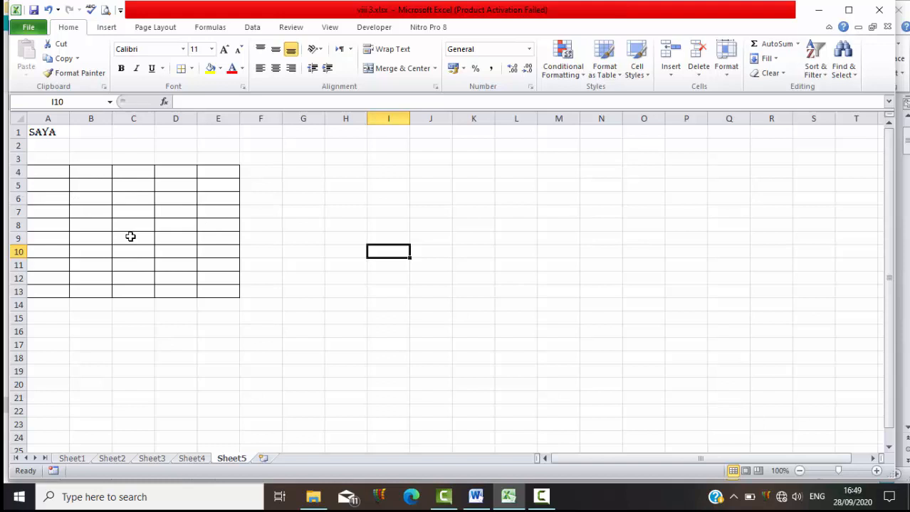
{"action": "left_click", "coordinate": [179, 220]}
{"action": "left_click", "coordinate": [245, 211]}
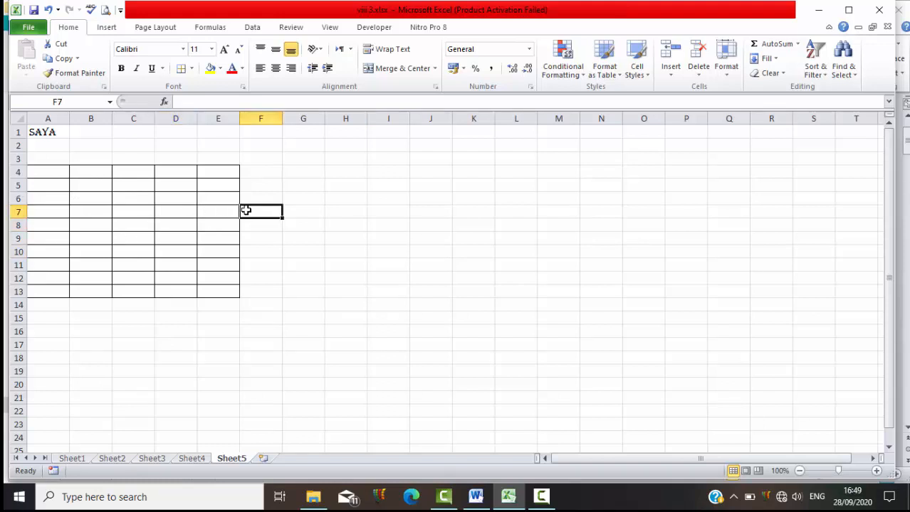
Select the range G6:L15 and review the available border options without applying any.
{"action": "left_click_drag", "start_coordinate": [298, 195], "coordinate": [517, 317]}
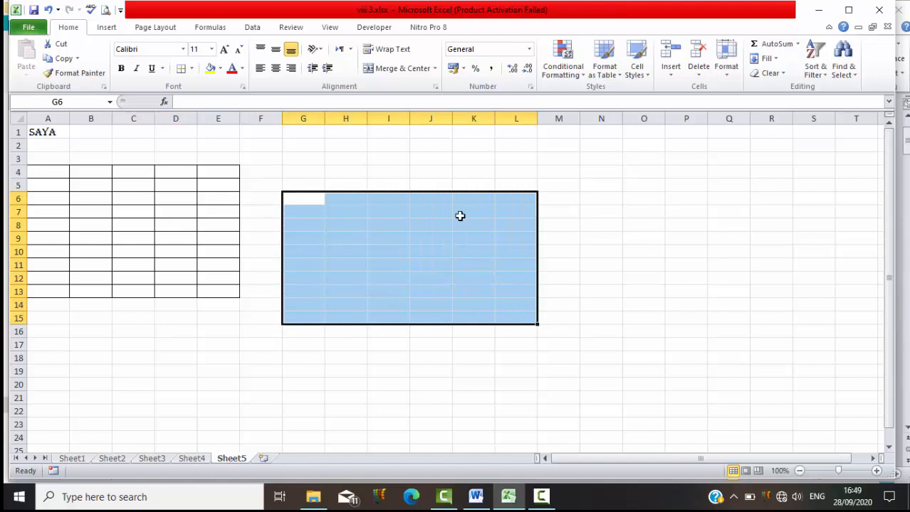
{"action": "left_click", "coordinate": [192, 69]}
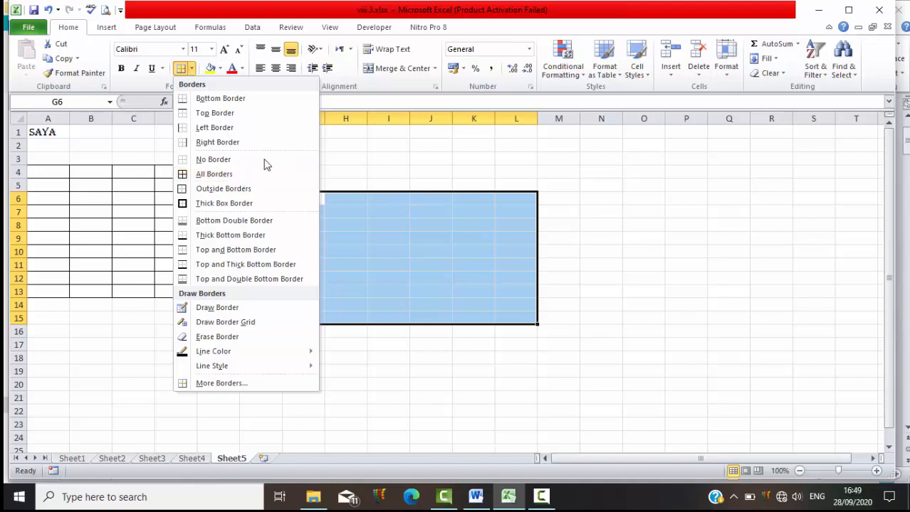
{"action": "left_click", "coordinate": [391, 207]}
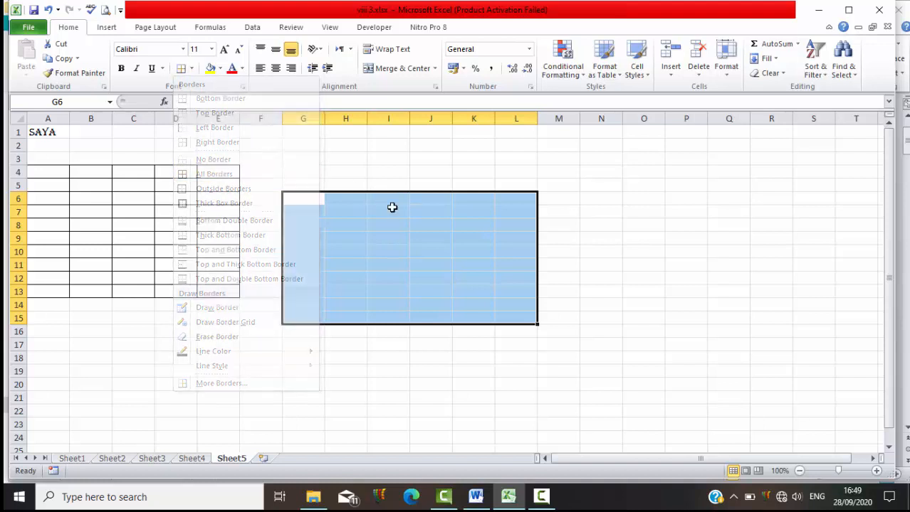
Switch to Word to check the lesson's next topic, return to the Excel sheet and select cell G10.
{"action": "left_click", "coordinate": [475, 498]}
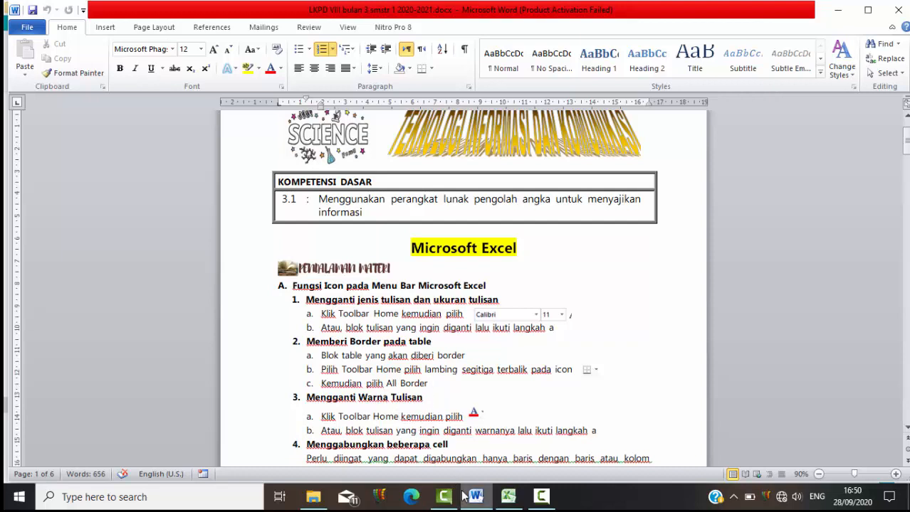
{"action": "left_click", "coordinate": [507, 504]}
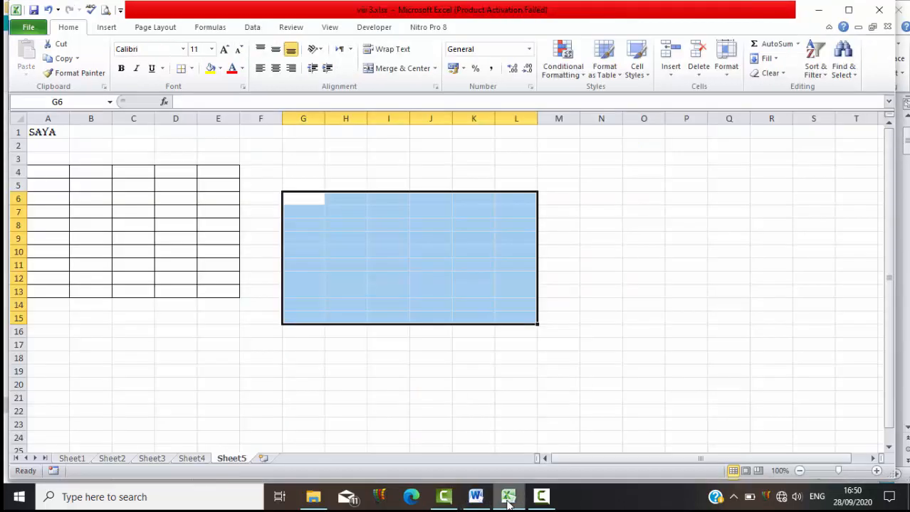
{"action": "left_click", "coordinate": [305, 248]}
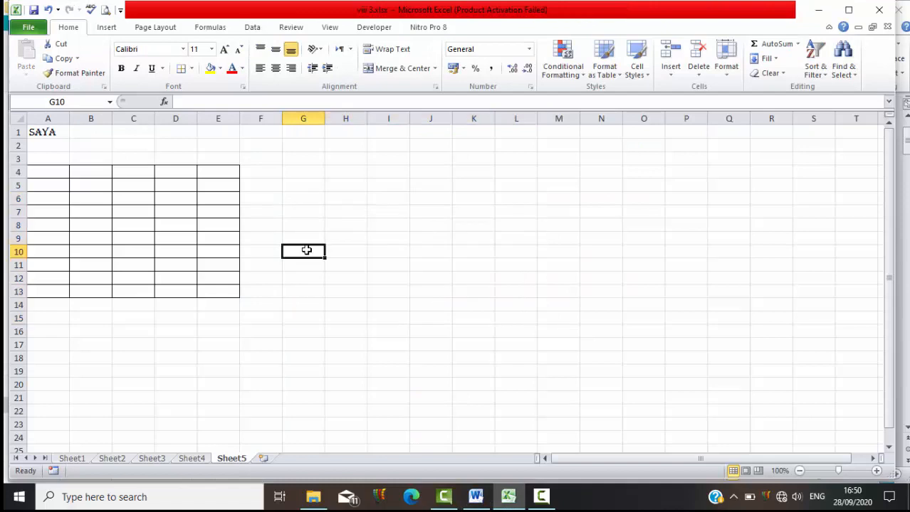
Set the font color of cell A1 to Red, Accent 2 and fill the cell with a light aqua theme color.
{"action": "left_click", "coordinate": [48, 132]}
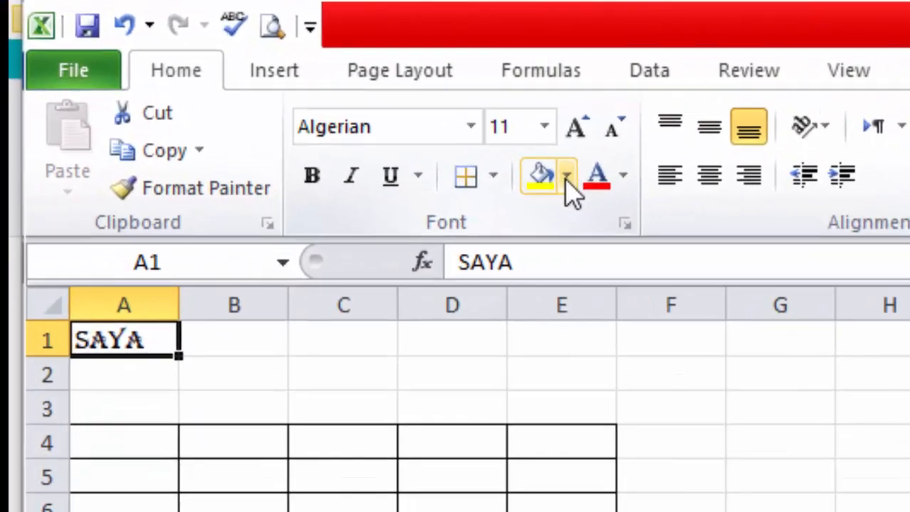
{"action": "left_click", "coordinate": [350, 109]}
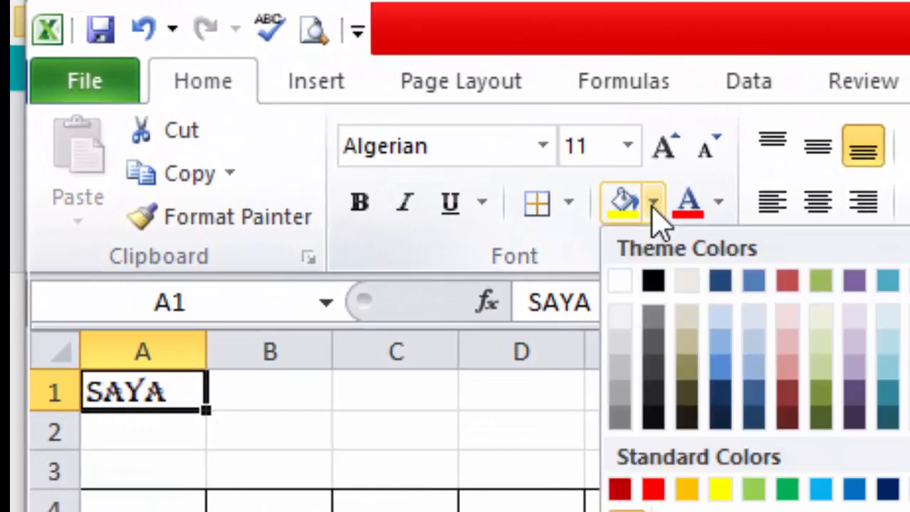
{"action": "left_click", "coordinate": [718, 205]}
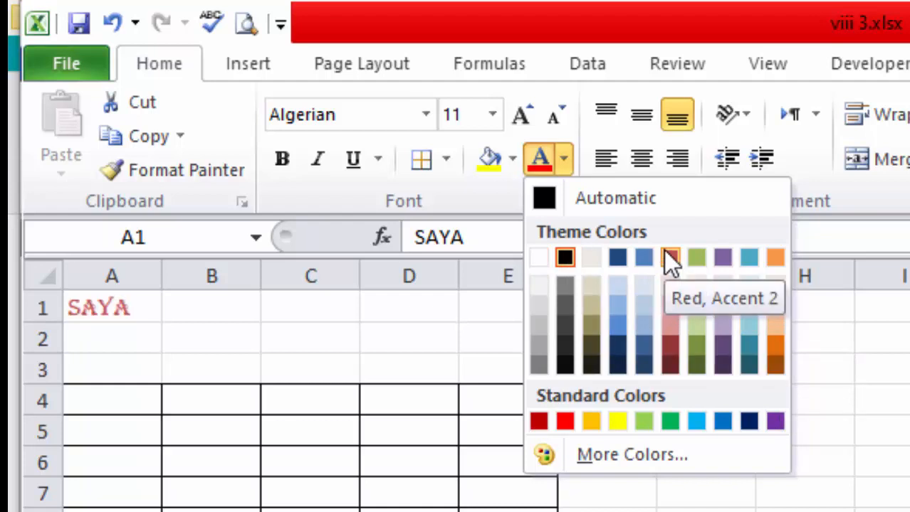
{"action": "left_click", "coordinate": [471, 198]}
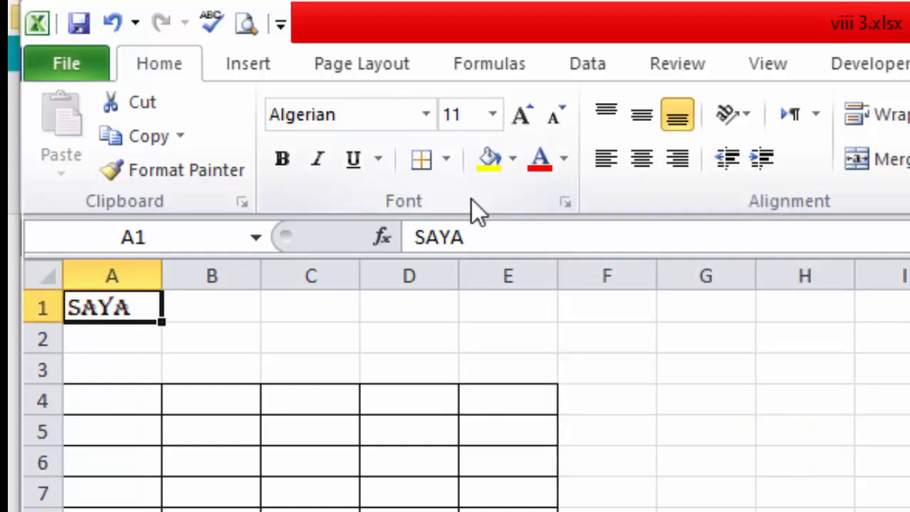
{"action": "left_click", "coordinate": [563, 163]}
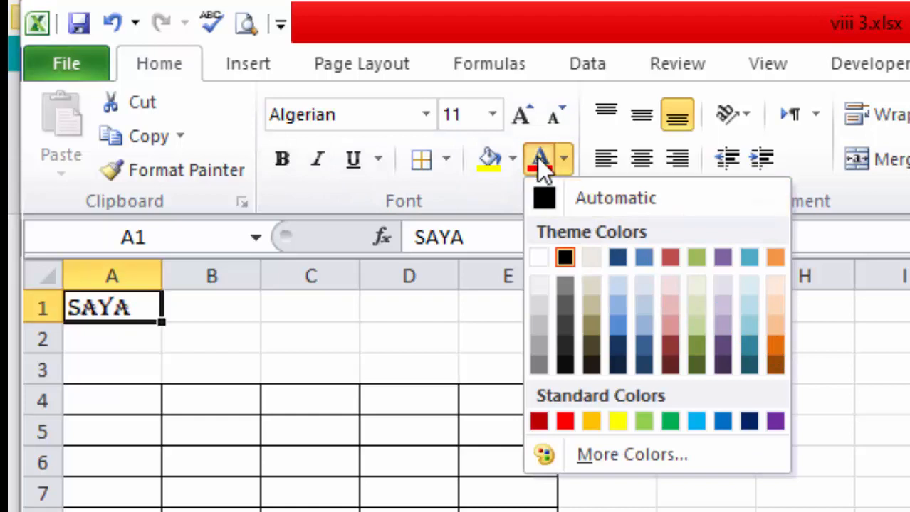
{"action": "left_click", "coordinate": [671, 260]}
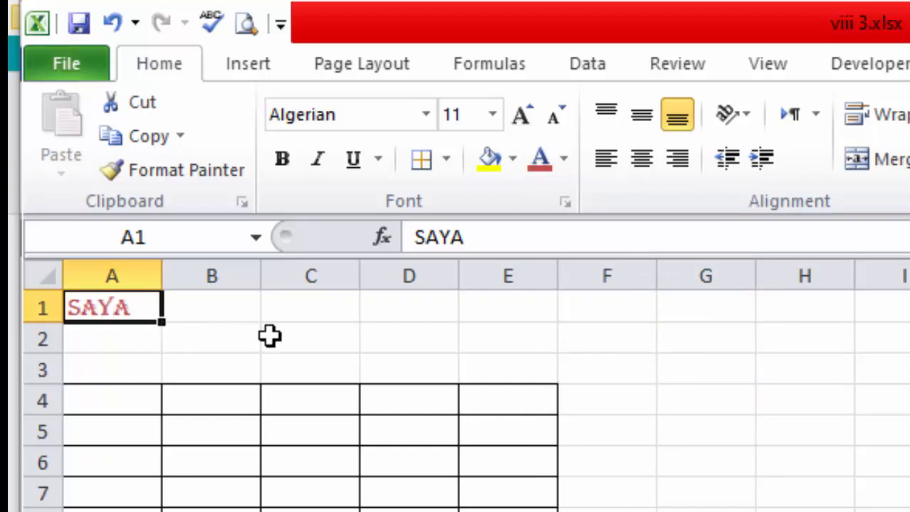
{"action": "left_click", "coordinate": [511, 167]}
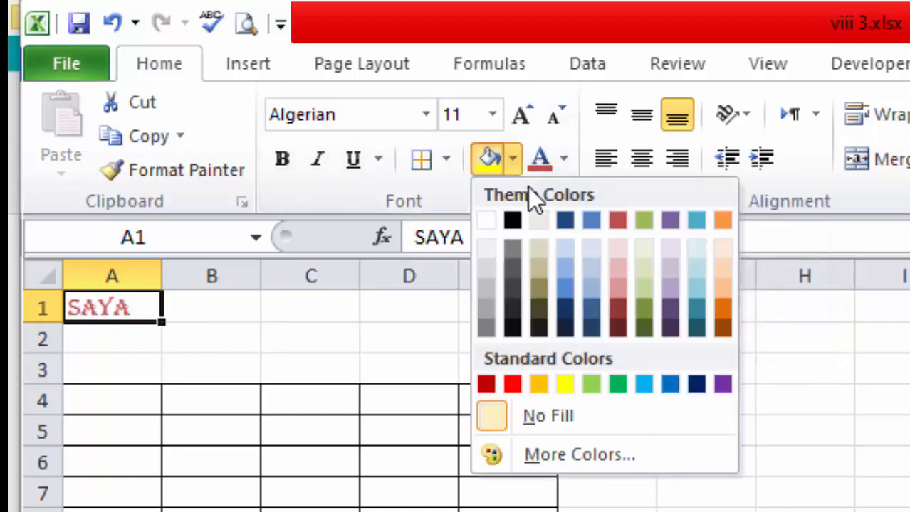
{"action": "left_click", "coordinate": [692, 281]}
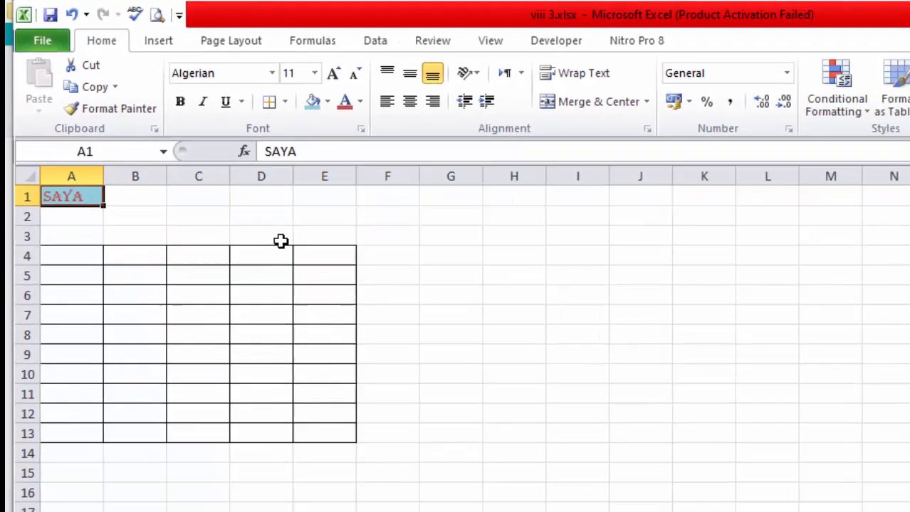
Switch to the Word lesson document to read the instructions for merging cells, and return to the Excel sheet.
{"action": "left_click", "coordinate": [476, 497]}
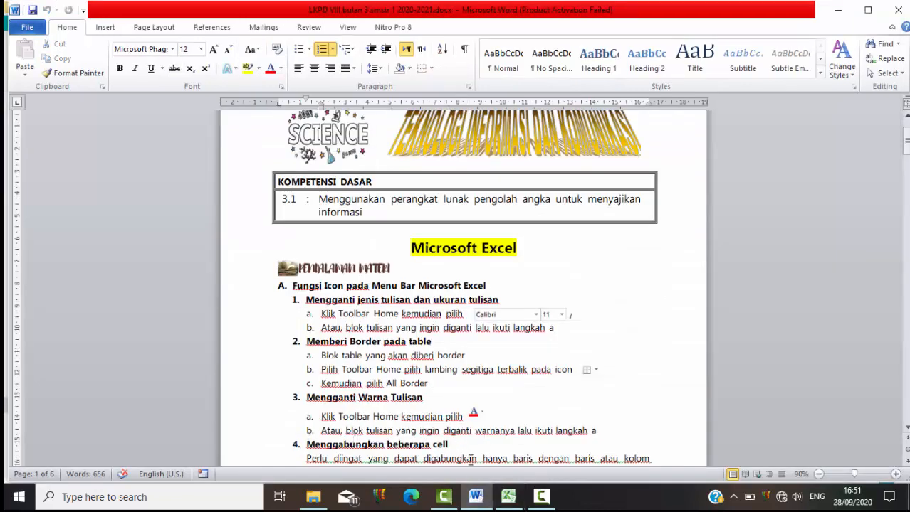
{"action": "left_click", "coordinate": [508, 498]}
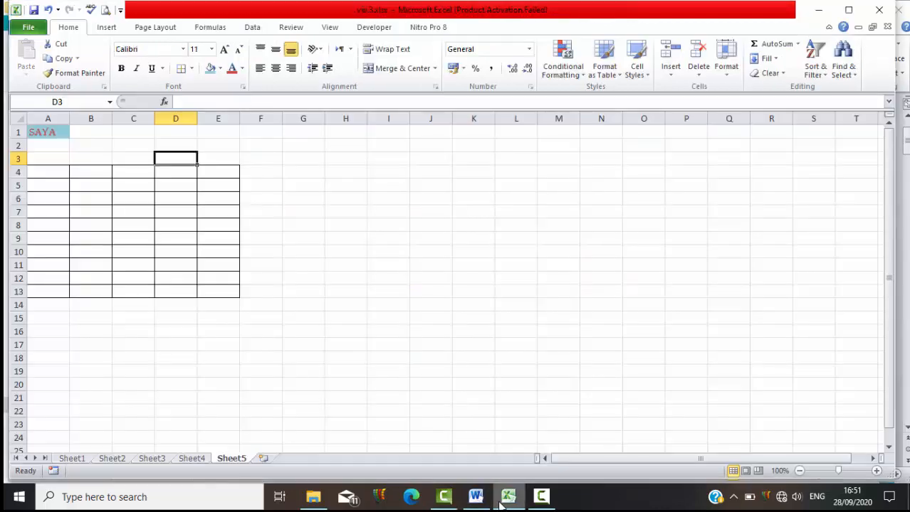
{"action": "left_click", "coordinate": [477, 497]}
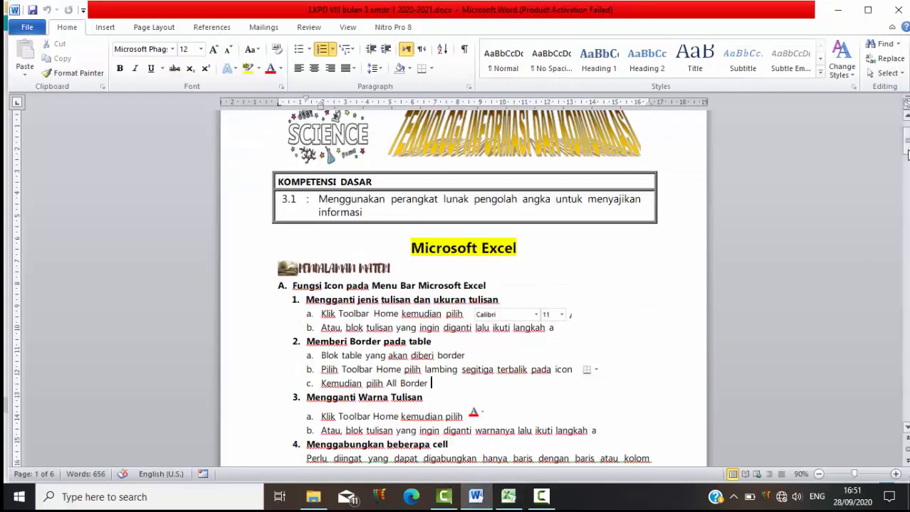
{"action": "left_click_drag", "start_coordinate": [906, 140], "coordinate": [906, 151]}
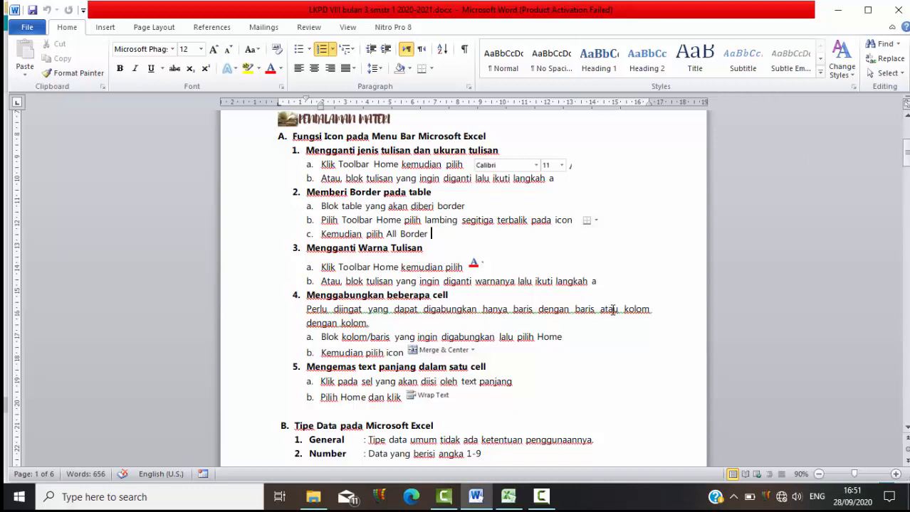
{"action": "left_click", "coordinate": [508, 498]}
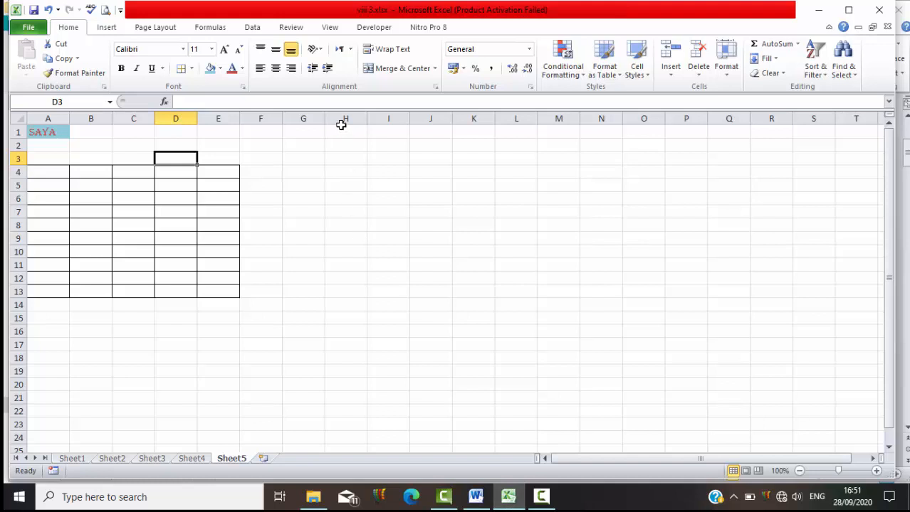
Select the row range H1:P1, the column range H1:H16 and the block H1:L8 in turn, clearing each selection.
{"action": "left_click_drag", "start_coordinate": [340, 131], "coordinate": [675, 122]}
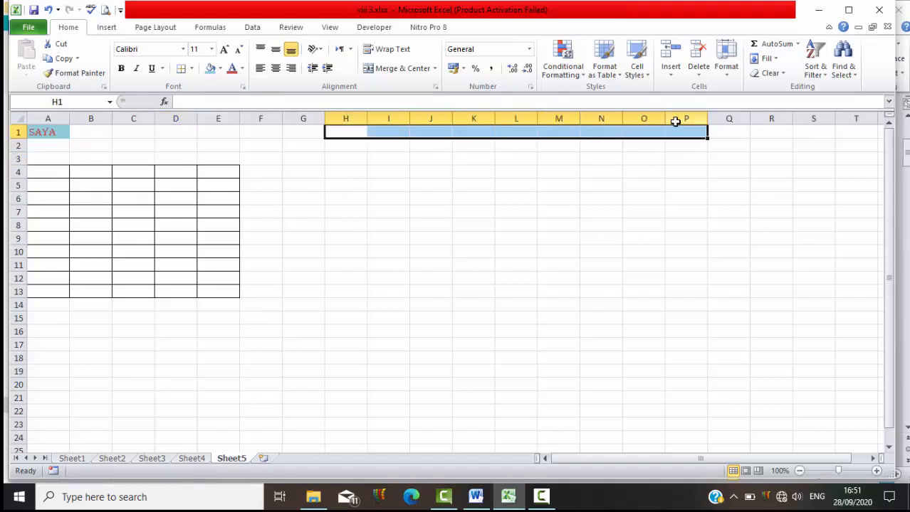
{"action": "left_click", "coordinate": [361, 156]}
{"action": "left_click", "coordinate": [346, 135]}
{"action": "left_click_drag", "start_coordinate": [346, 135], "coordinate": [345, 329]}
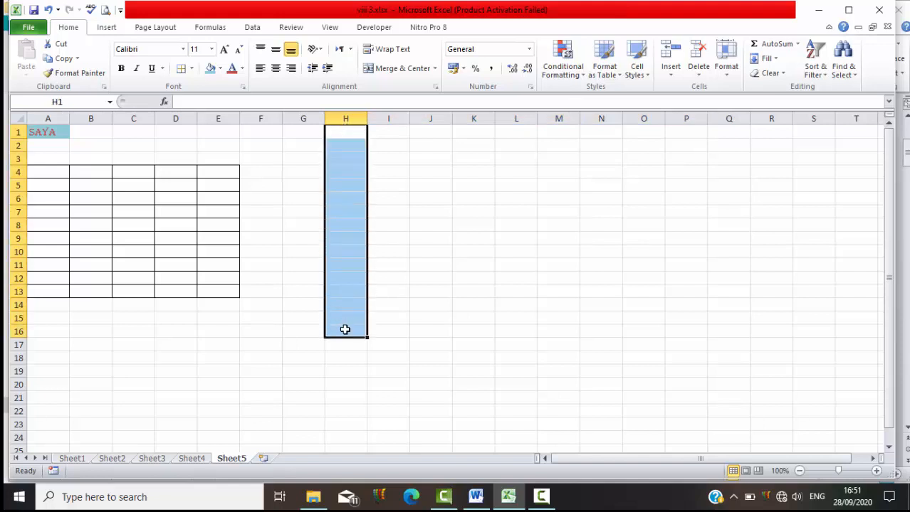
{"action": "left_click", "coordinate": [473, 211]}
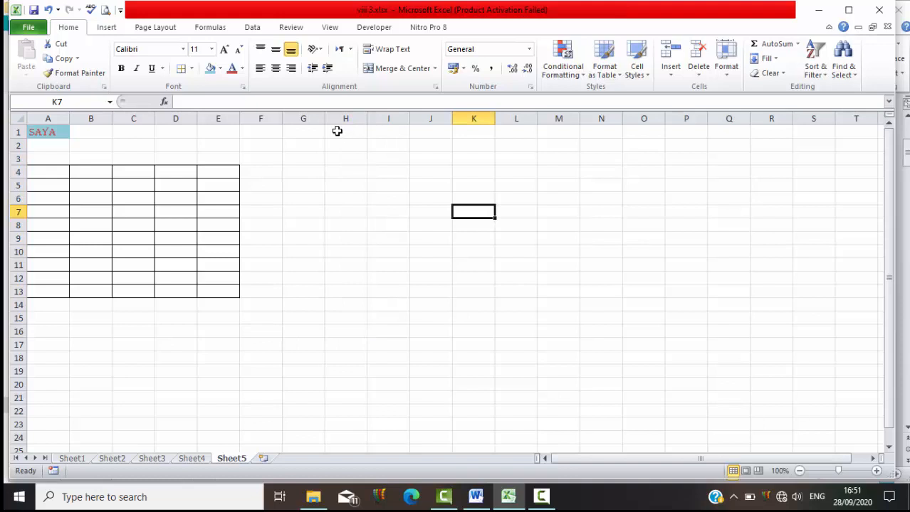
{"action": "left_click_drag", "start_coordinate": [338, 131], "coordinate": [508, 227]}
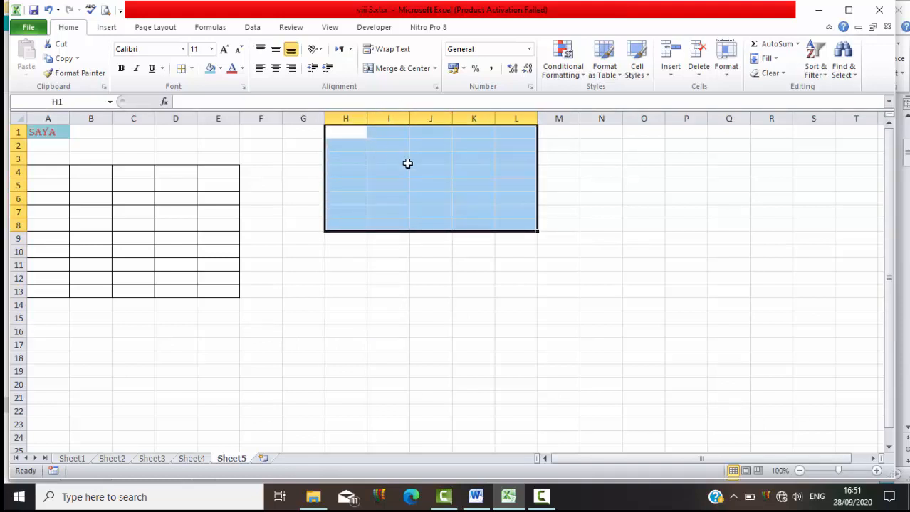
{"action": "left_click", "coordinate": [539, 225]}
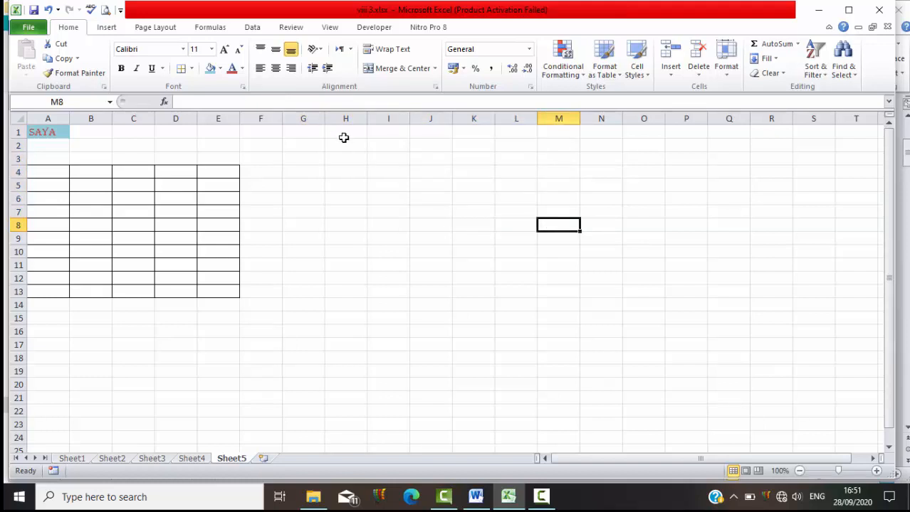
Merge and center the cells H1:J1 in the first row.
{"action": "left_click", "coordinate": [343, 132]}
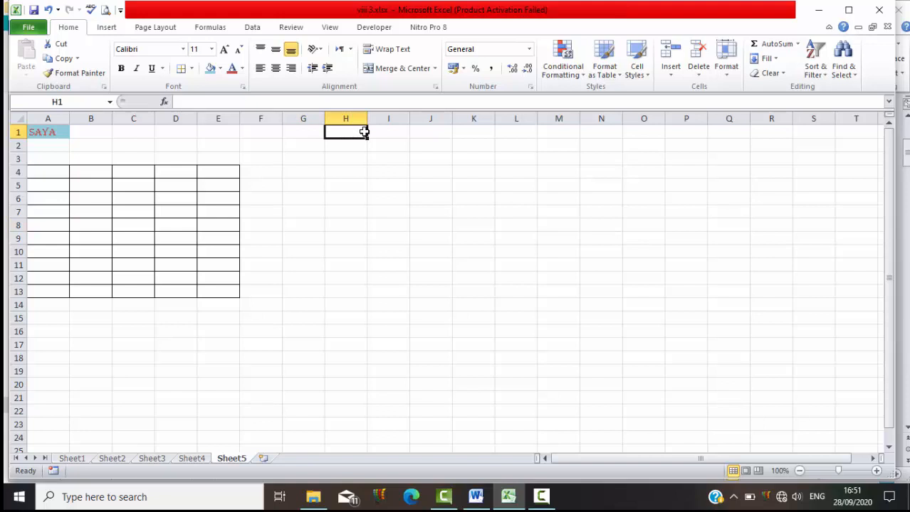
{"action": "left_click_drag", "start_coordinate": [365, 132], "coordinate": [382, 132]}
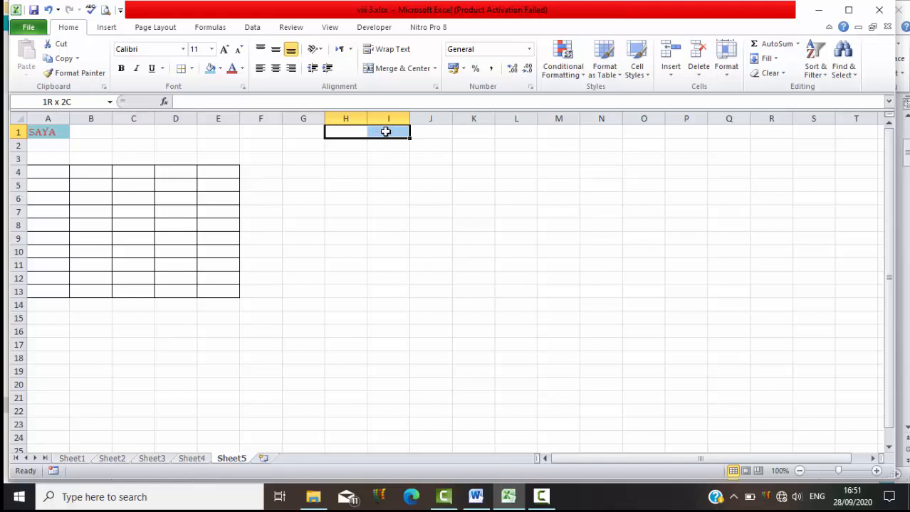
{"action": "left_click_drag", "start_coordinate": [385, 132], "coordinate": [430, 131]}
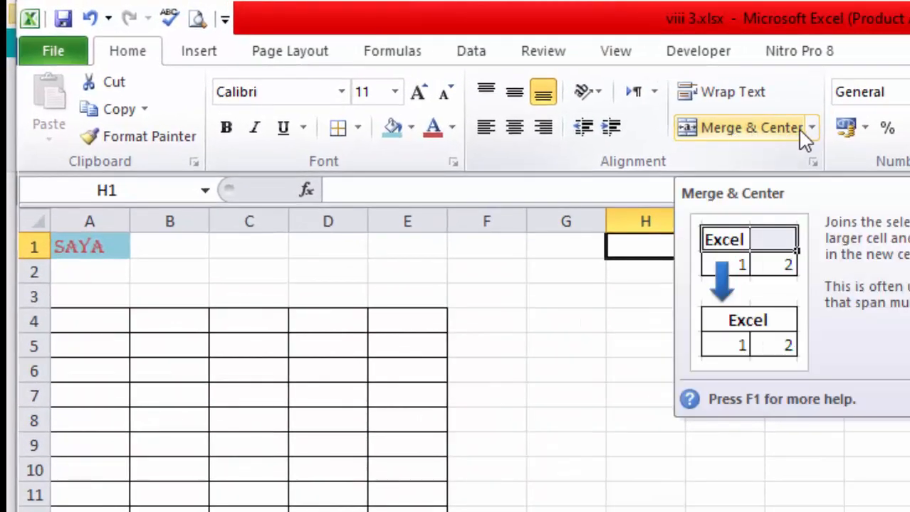
{"action": "left_click", "coordinate": [800, 132]}
{"action": "left_click", "coordinate": [818, 316]}
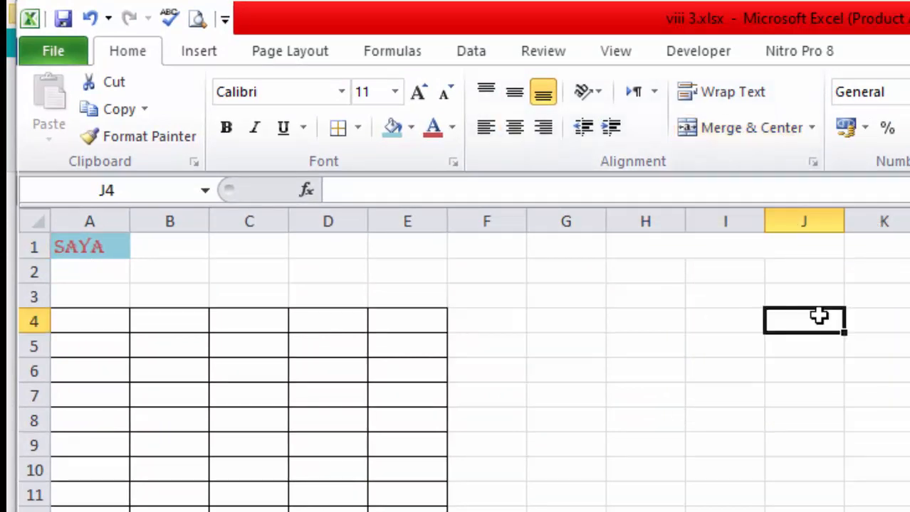
Enter the text SAYA ARROYYAN in the merged cell H1.
{"action": "left_click", "coordinate": [639, 247]}
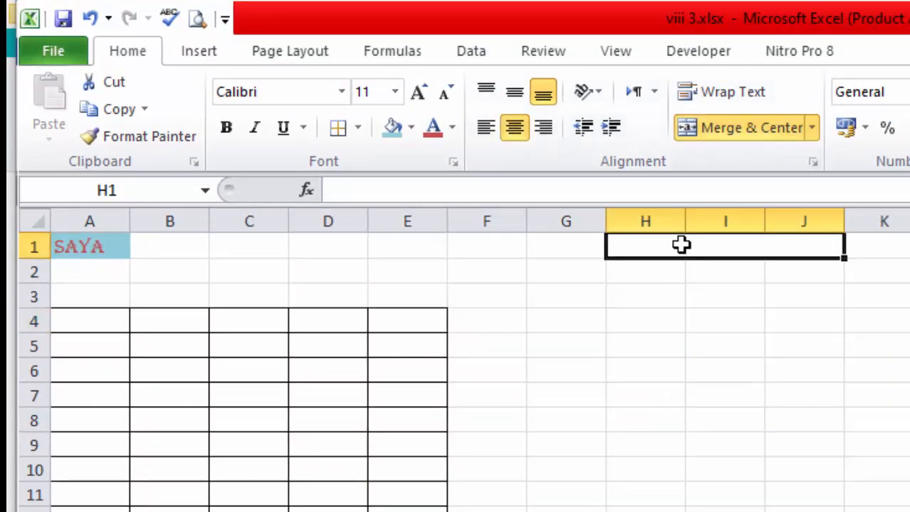
{"action": "type", "text": "AAA"}
{"action": "key", "text": "BackSpace"}
{"action": "key", "text": "BackSpace"}
{"action": "key", "text": "BackSpace"}
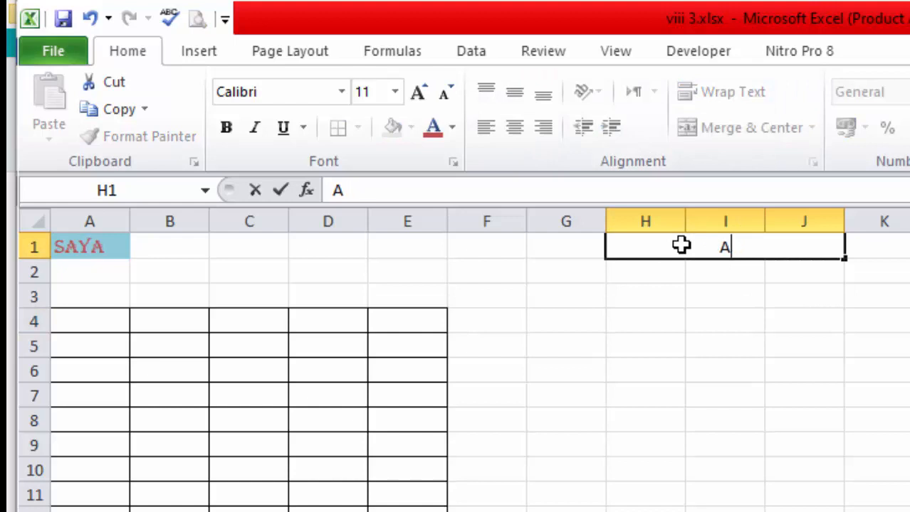
{"action": "type", "text": "SAYA ARR"}
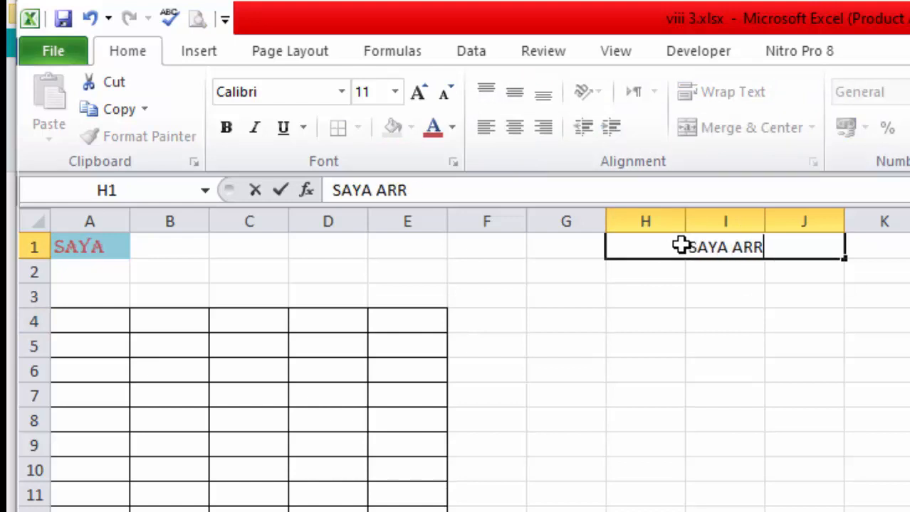
{"action": "type", "text": "OYYAN"}
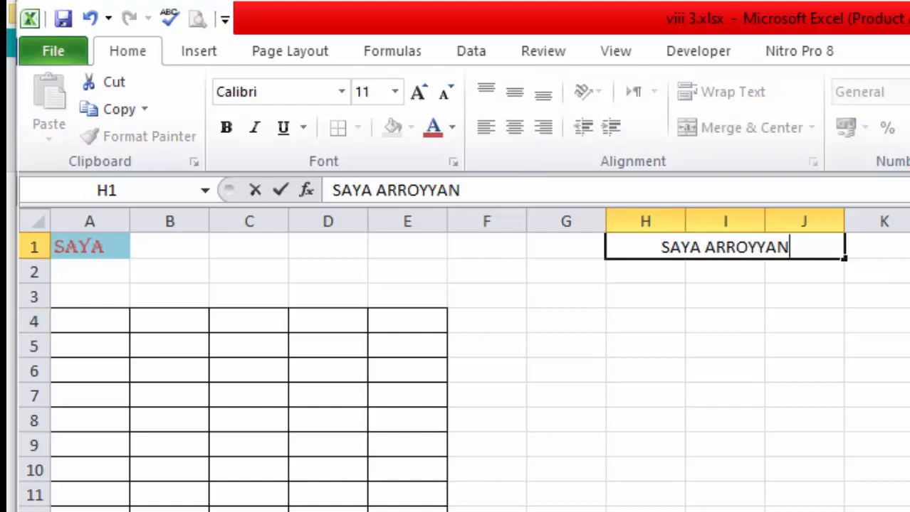
{"action": "left_click", "coordinate": [908, 346]}
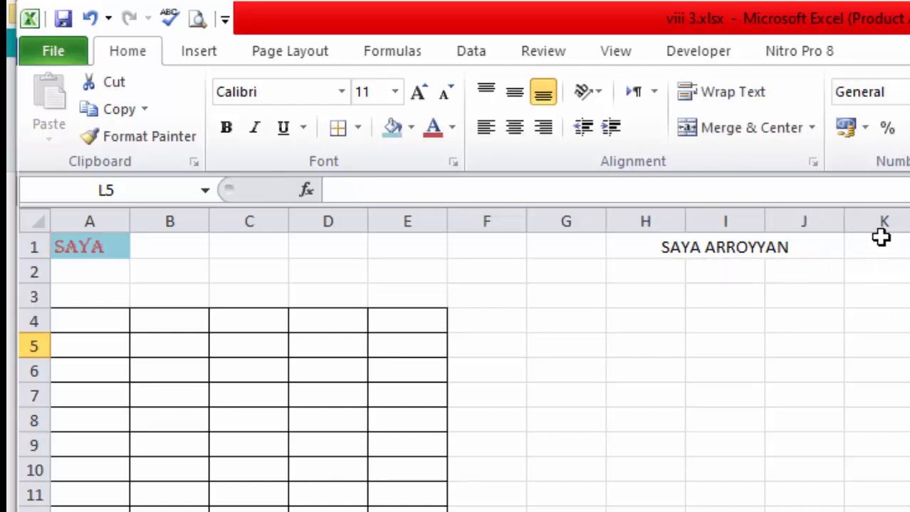
Merge and center the cells K1:K4 in column K, and select the merged cell to check it.
{"action": "left_click_drag", "start_coordinate": [881, 240], "coordinate": [888, 319]}
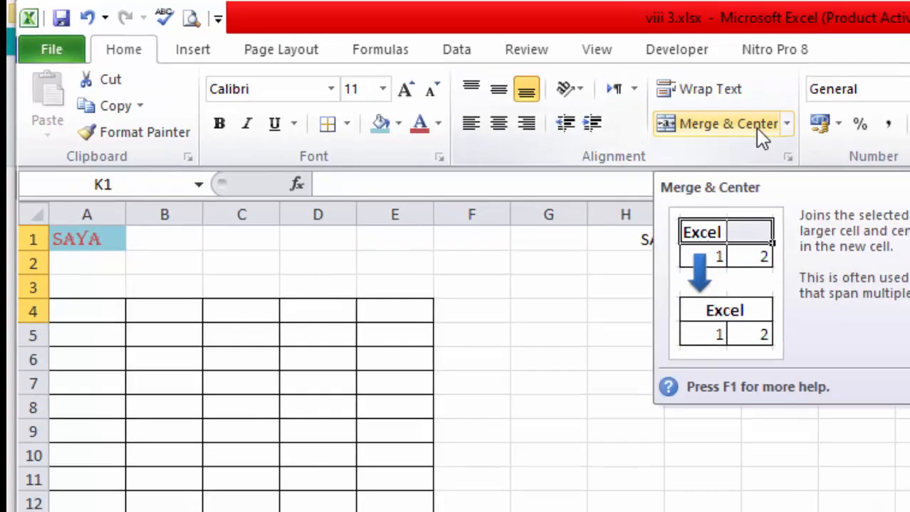
{"action": "left_click", "coordinate": [782, 137]}
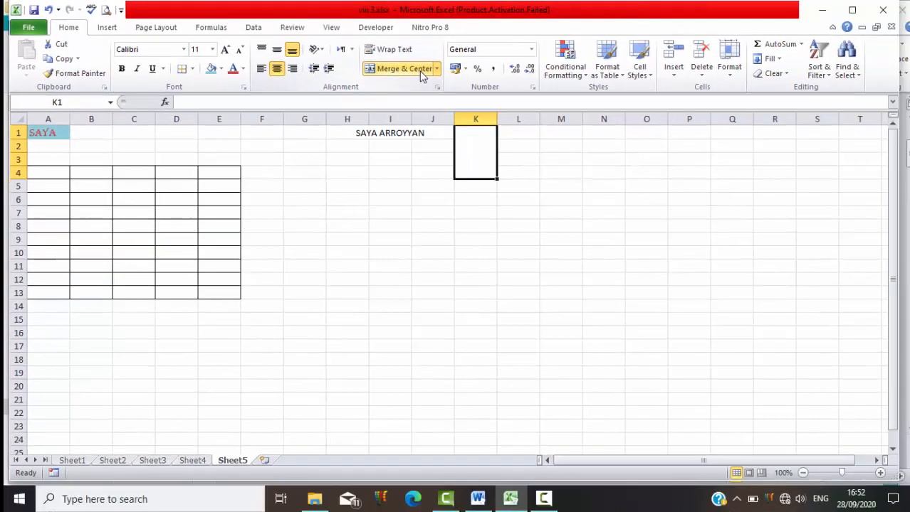
{"action": "left_click", "coordinate": [566, 159]}
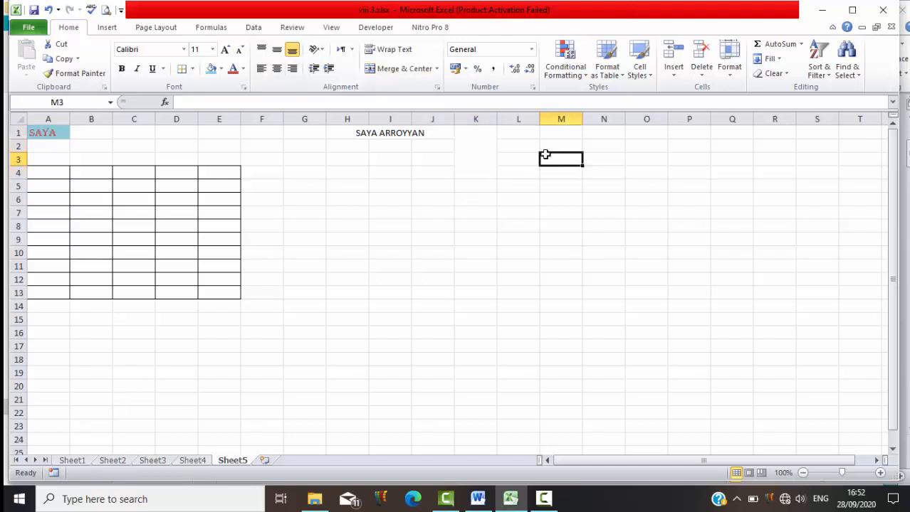
{"action": "left_click", "coordinate": [479, 141]}
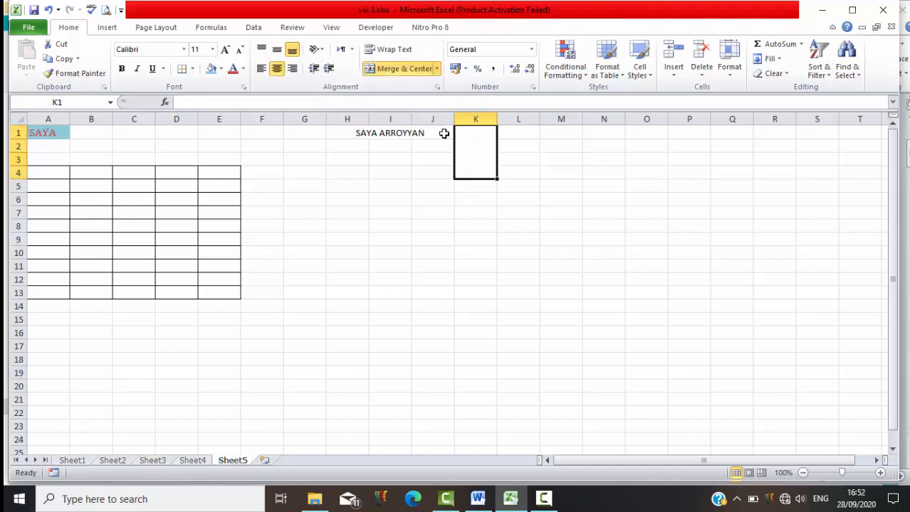
{"action": "left_click", "coordinate": [560, 237]}
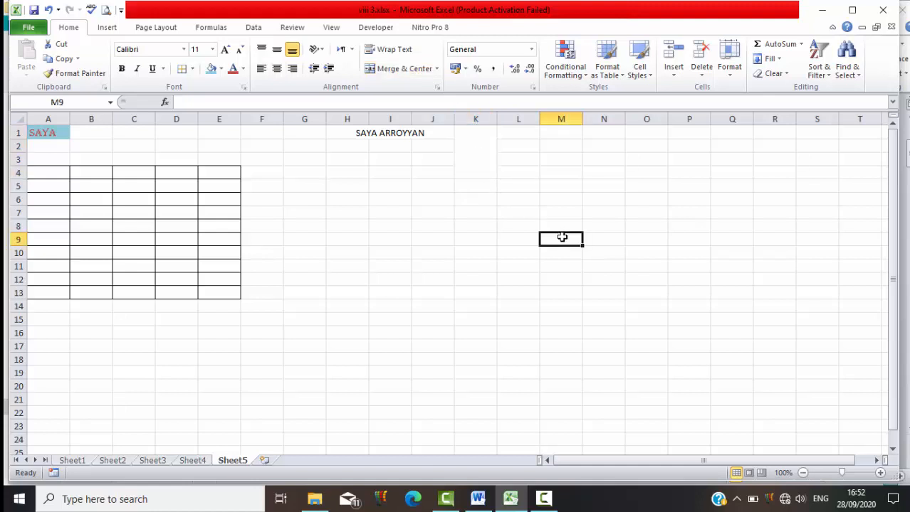
Switch to Word to read the lesson's section on fitting long text in one cell, and return to the Excel sheet.
{"action": "left_click", "coordinate": [478, 499]}
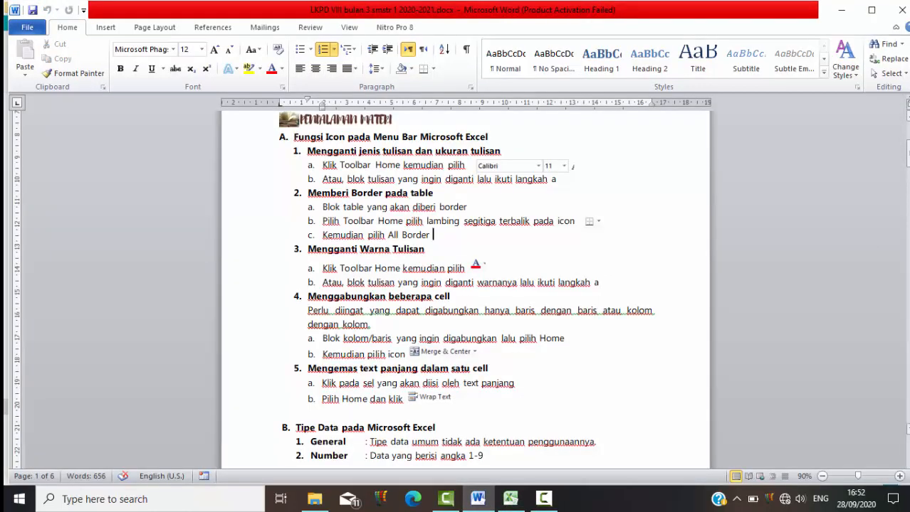
{"action": "left_click_drag", "start_coordinate": [908, 153], "coordinate": [909, 157]}
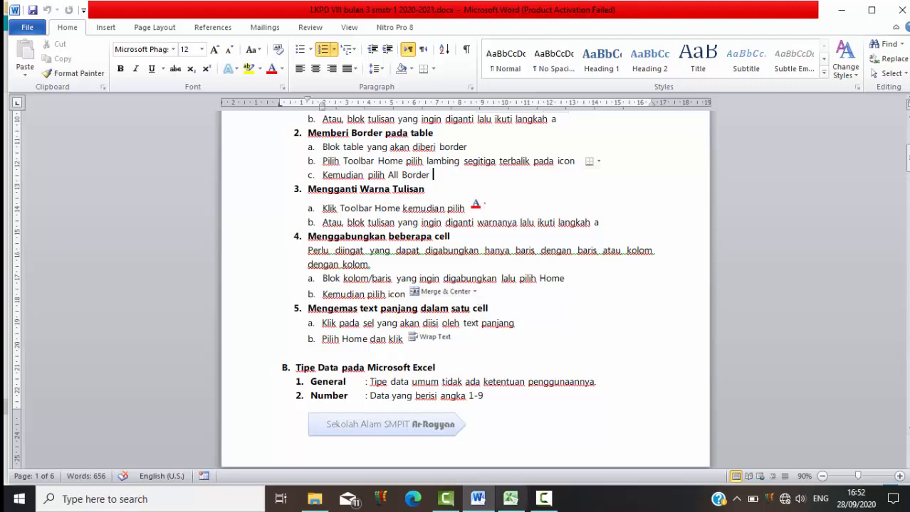
{"action": "left_click", "coordinate": [510, 501]}
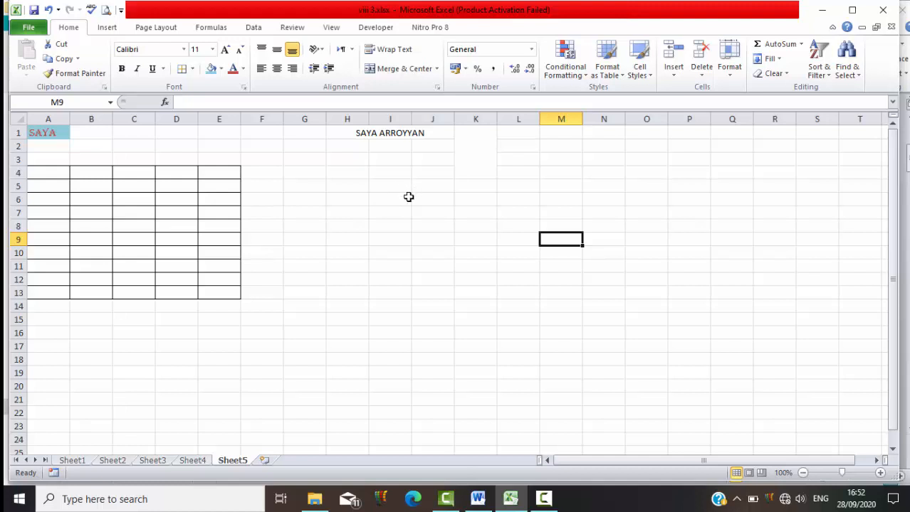
Enter the text SAYA ANAK ARROYYAN in cell I6.
{"action": "left_click", "coordinate": [381, 202]}
{"action": "type", "text": "SA"}
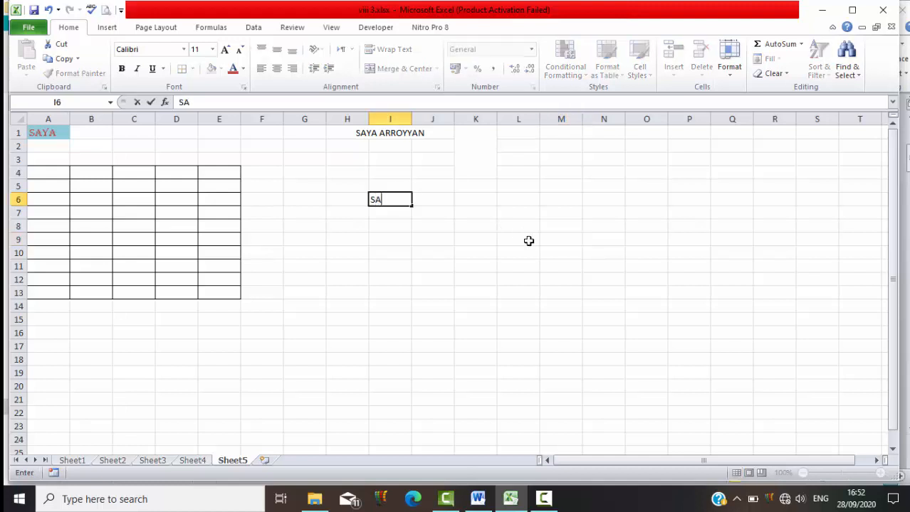
{"action": "type", "text": "YA ANAK ARROYYAN"}
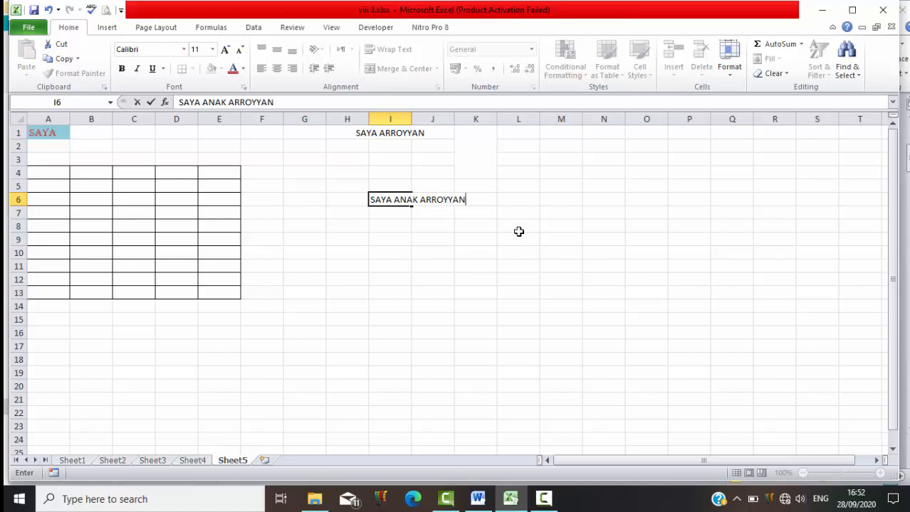
{"action": "left_click", "coordinate": [518, 231]}
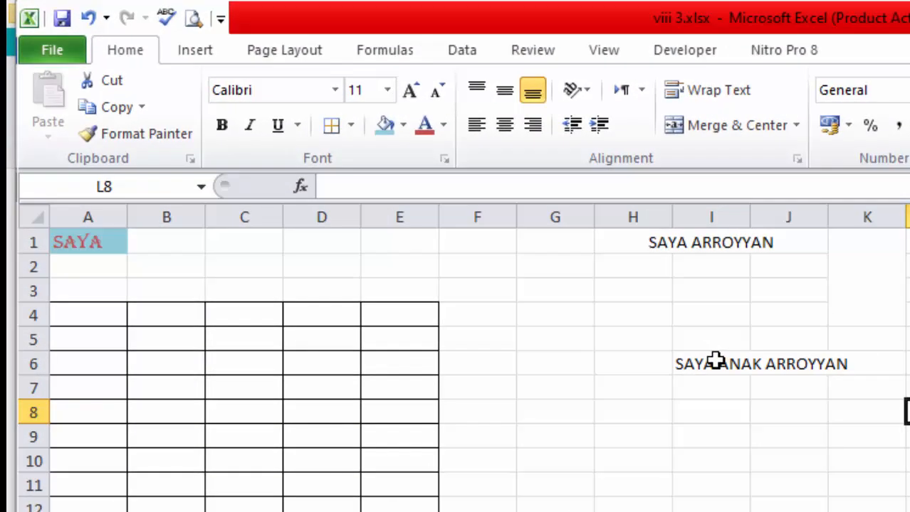
Wrap the text in cell I6 and widen column I until ARROYYAN fits on one line.
{"action": "left_click", "coordinate": [712, 363]}
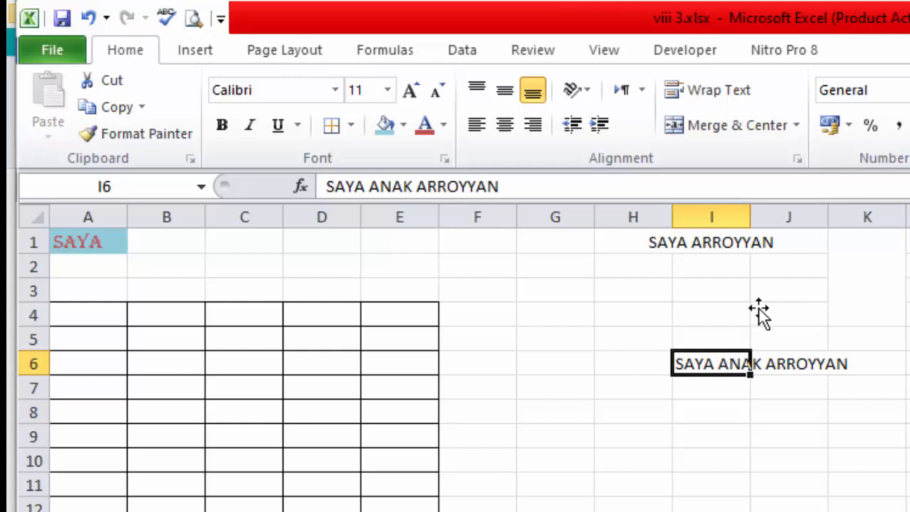
{"action": "left_click", "coordinate": [752, 103]}
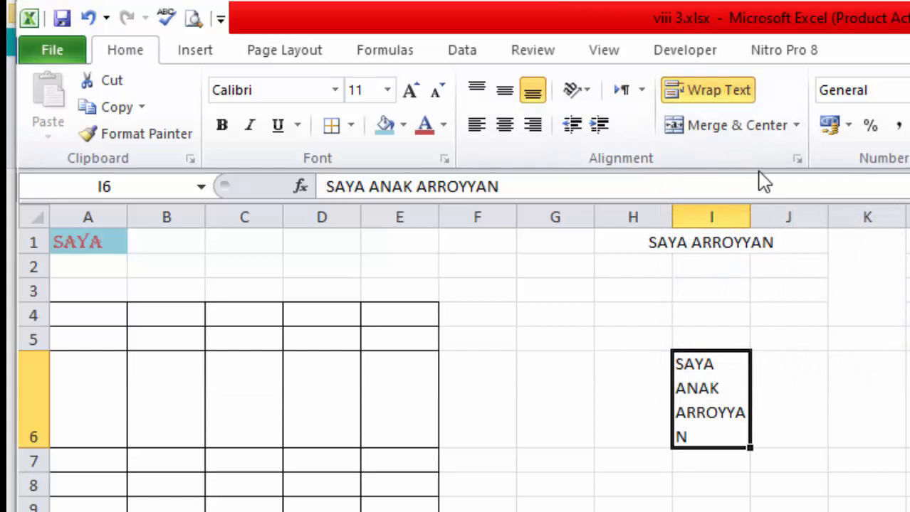
{"action": "left_click_drag", "start_coordinate": [750, 214], "coordinate": [775, 215]}
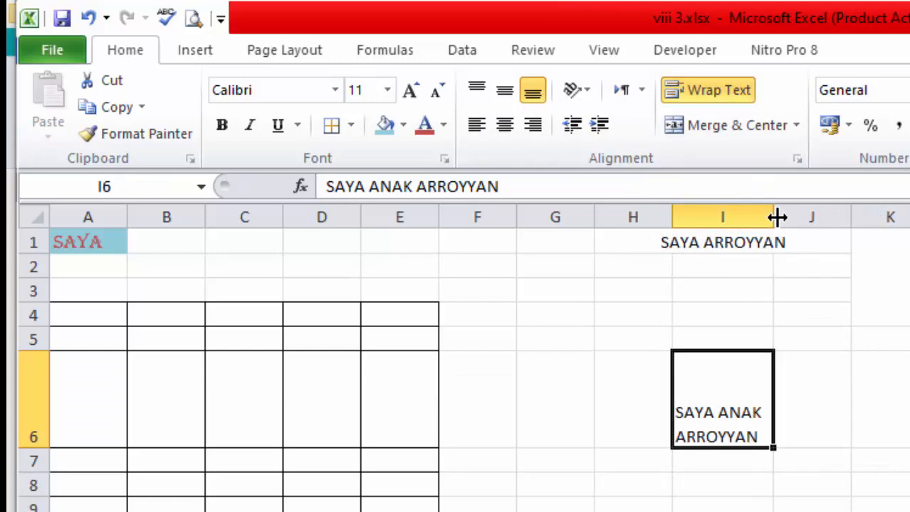
{"action": "left_click", "coordinate": [822, 437]}
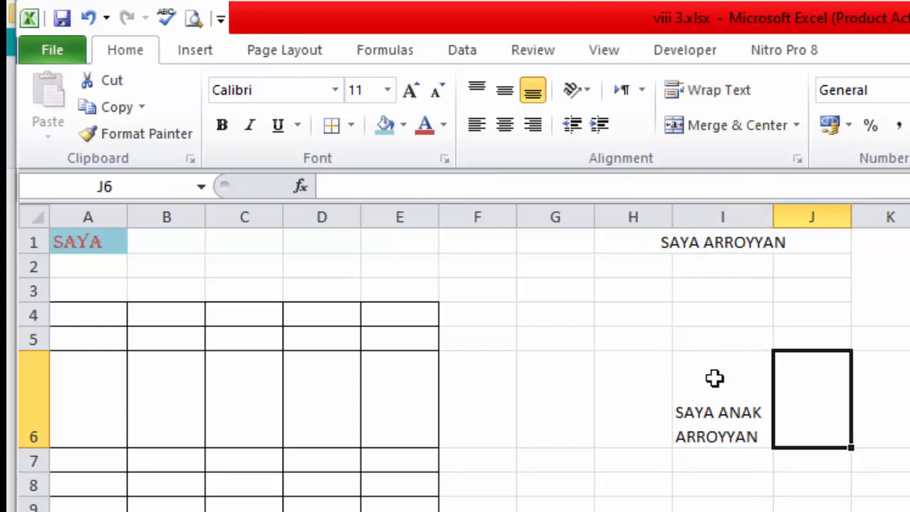
Enter SAYA ANAK ARROYYAN unwrapped in cell I8, and select I8 and I6 in turn to compare them.
{"action": "left_click", "coordinate": [723, 486]}
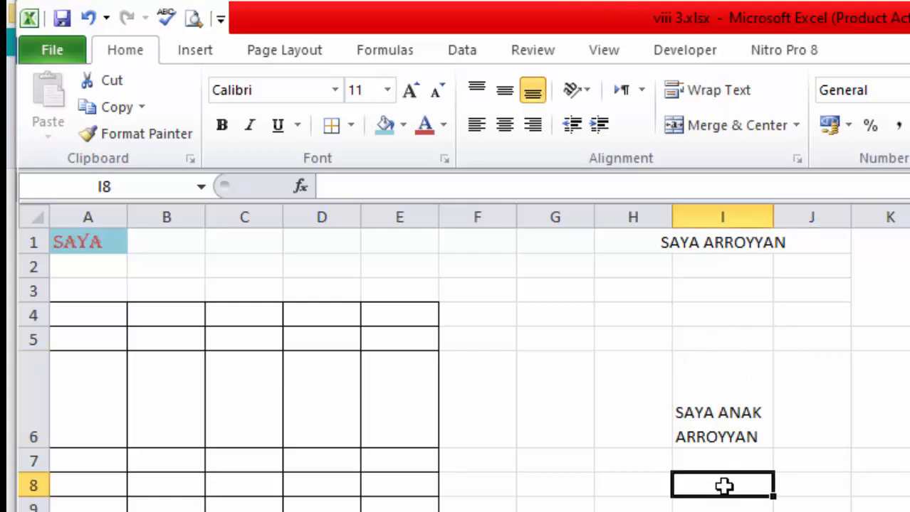
{"action": "type", "text": "SAYA ANAK"}
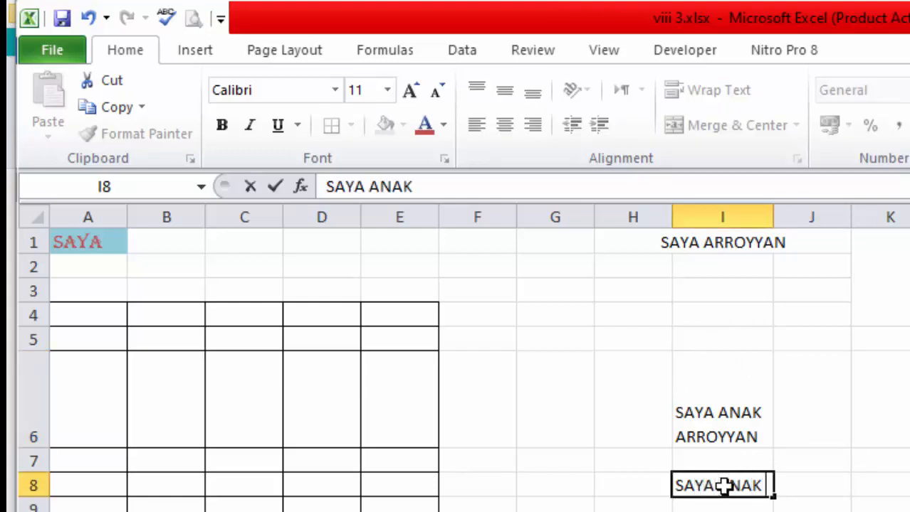
{"action": "type", "text": " ARROYYAN"}
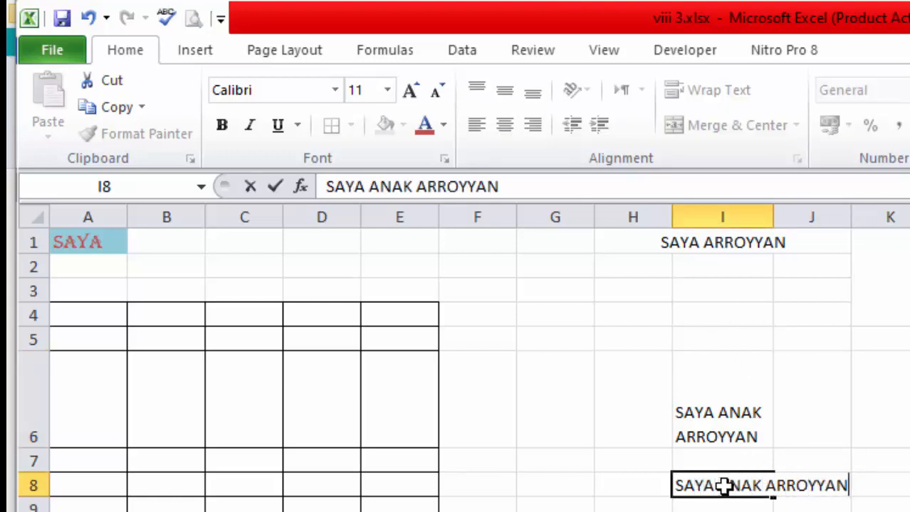
{"action": "left_click", "coordinate": [889, 511]}
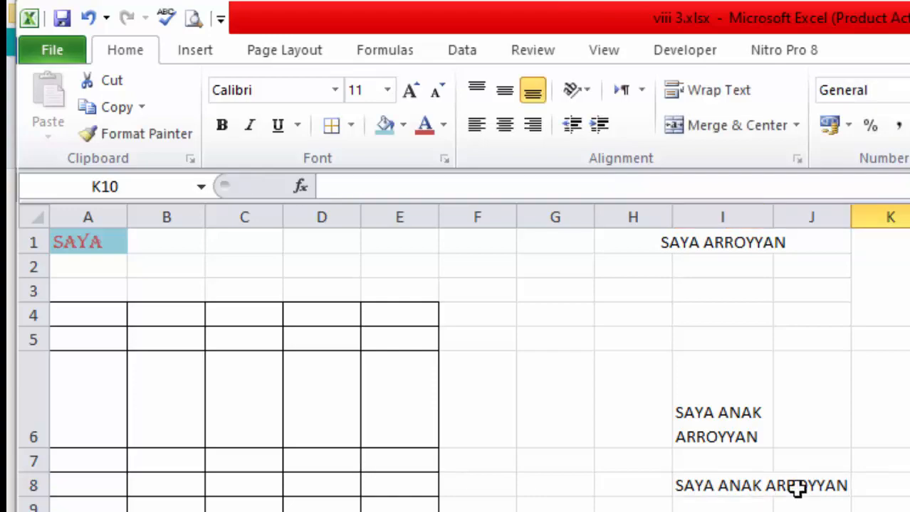
{"action": "left_click", "coordinate": [729, 487]}
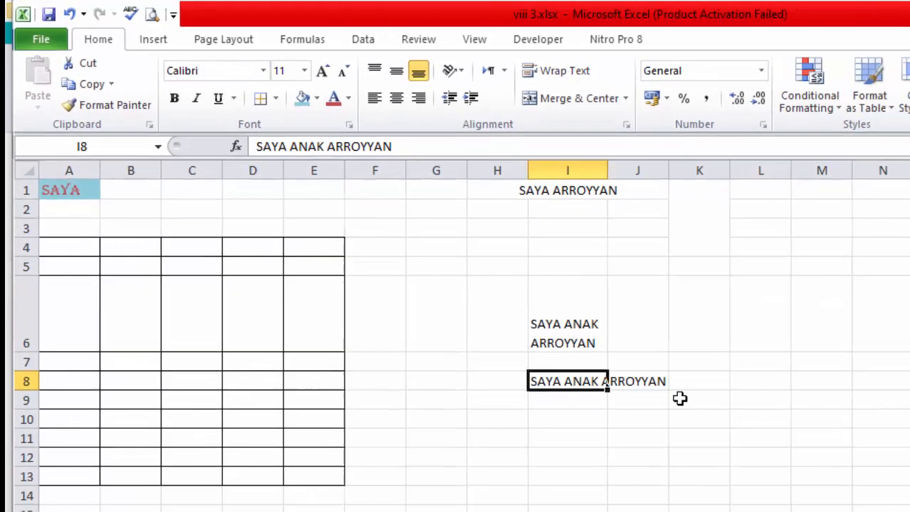
{"action": "left_click", "coordinate": [890, 508]}
{"action": "left_click", "coordinate": [715, 394]}
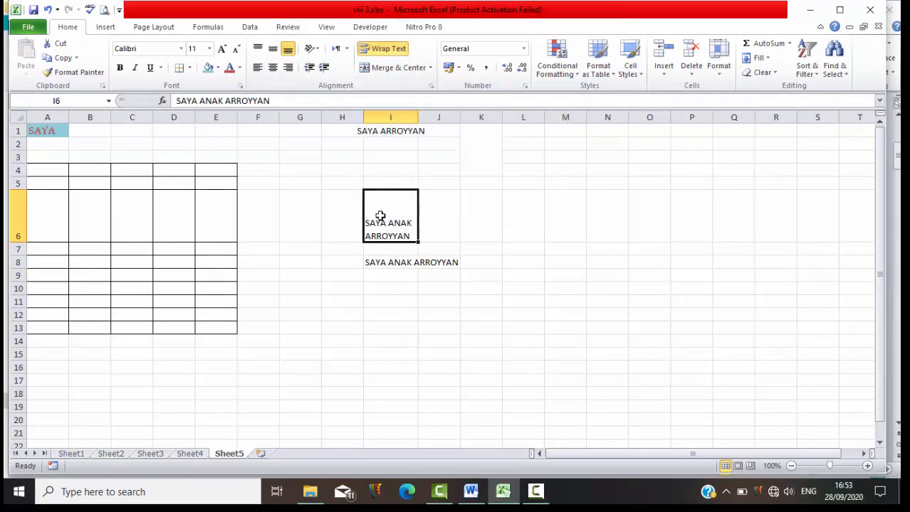
Switch to Word and review the lesson's icon functions and its section on Excel data types.
{"action": "left_click", "coordinate": [507, 500]}
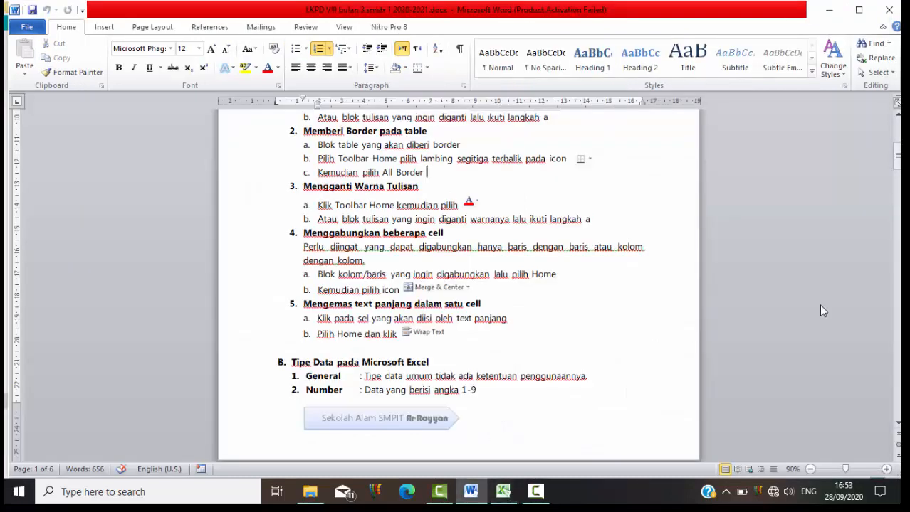
{"action": "left_click_drag", "start_coordinate": [895, 162], "coordinate": [896, 104]}
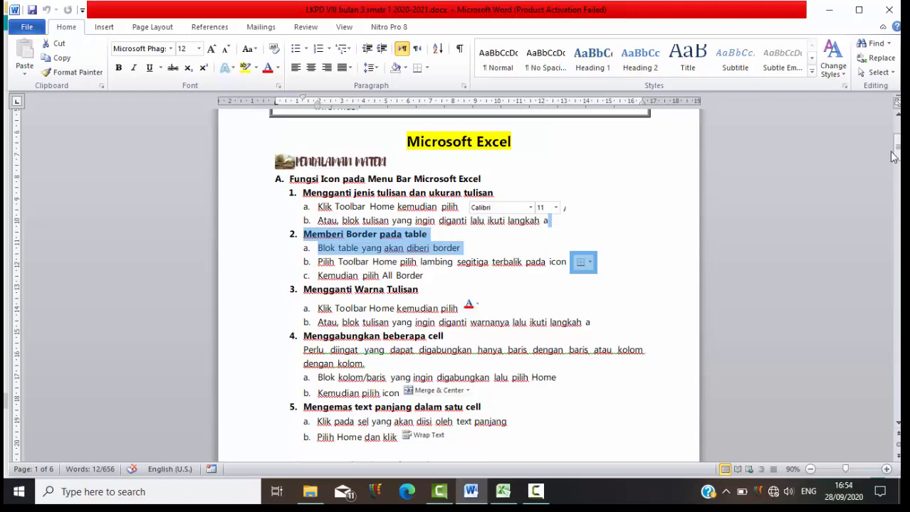
{"action": "left_click_drag", "start_coordinate": [897, 151], "coordinate": [898, 173]}
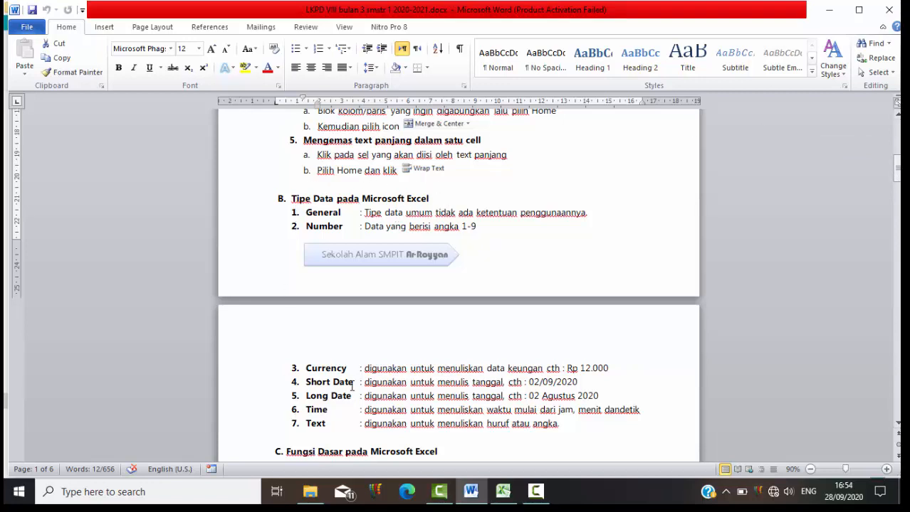
Switch to Excel and look through the available number formats.
{"action": "left_click", "coordinate": [505, 500]}
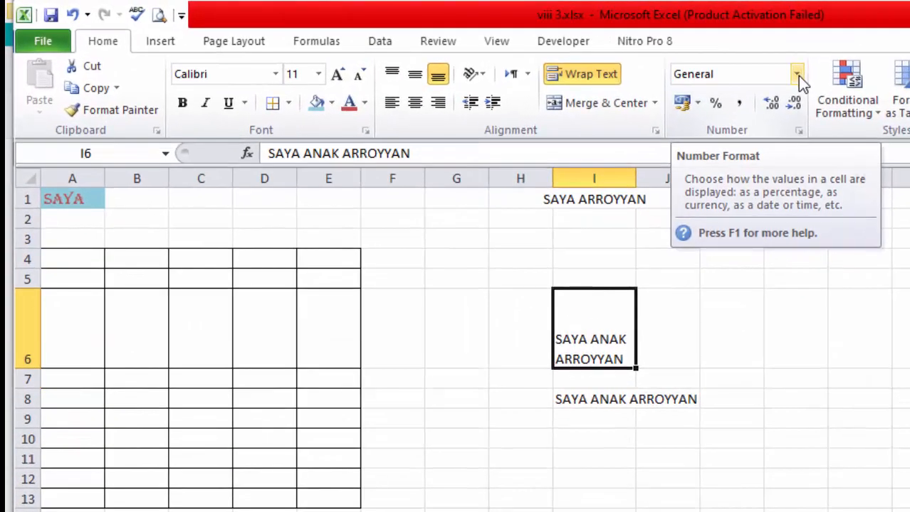
{"action": "left_click", "coordinate": [797, 75]}
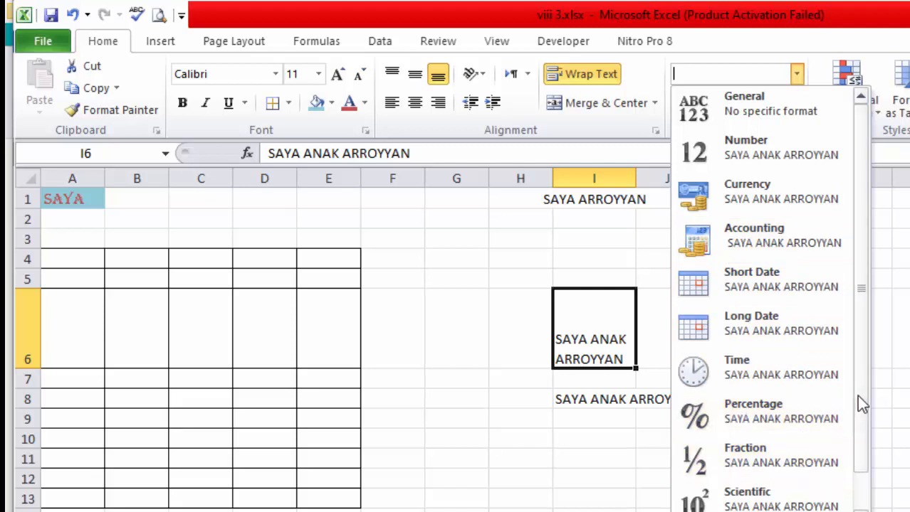
{"action": "scroll", "coordinate": [861, 431], "scroll_direction": "down", "scroll_amount": 1}
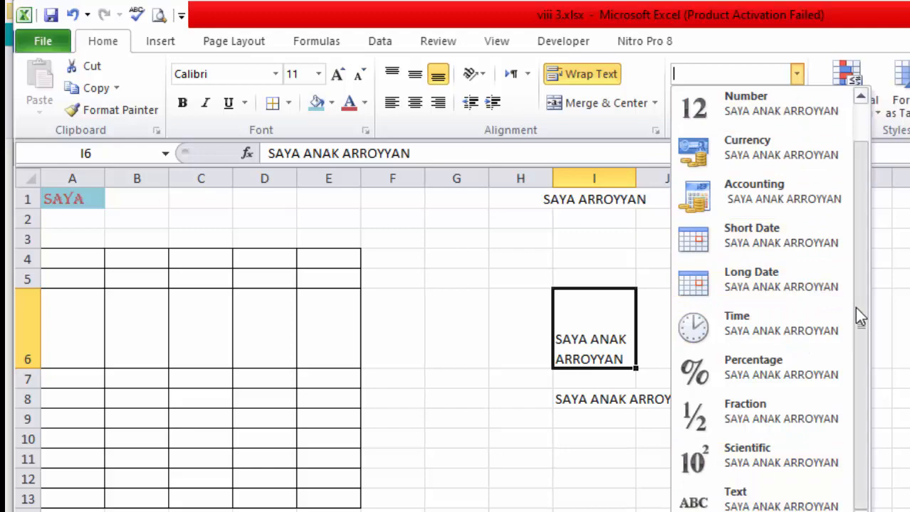
{"action": "scroll", "coordinate": [854, 307], "scroll_direction": "up", "scroll_amount": 1}
Switch to Word to read the General and Number data type descriptions, and return to the Excel sheet.
{"action": "key", "text": "alt+Tab"}
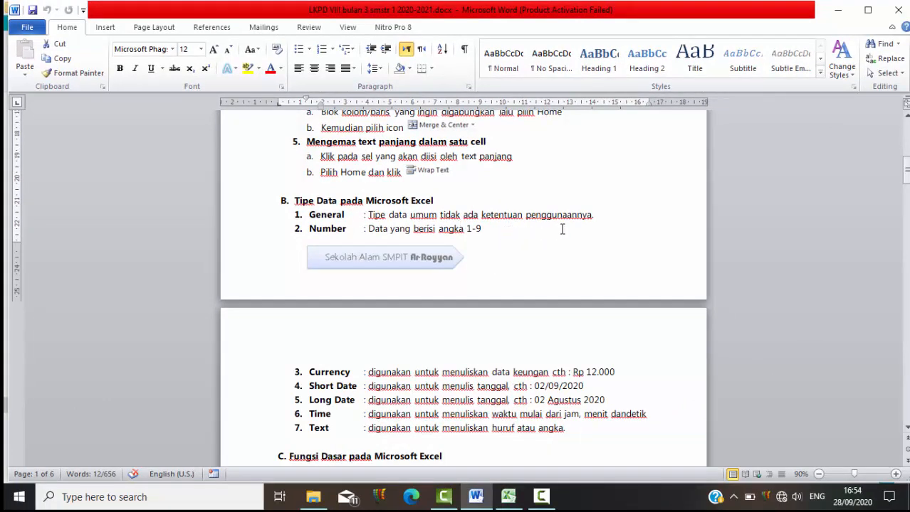
{"action": "left_click", "coordinate": [514, 500]}
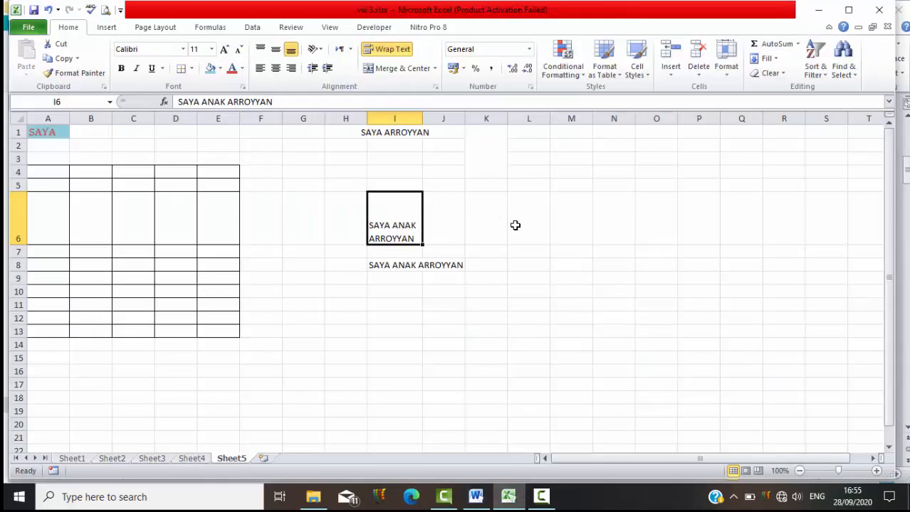
{"action": "left_click", "coordinate": [528, 229]}
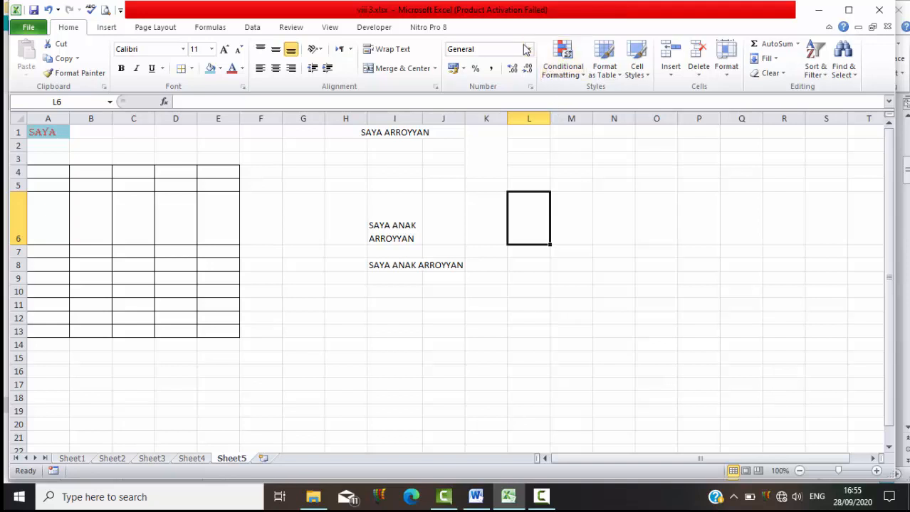
{"action": "left_click", "coordinate": [475, 496]}
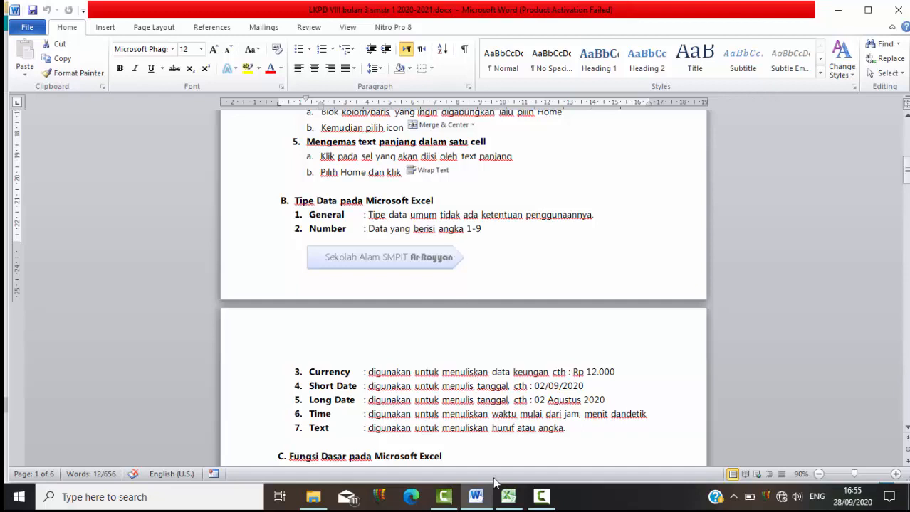
{"action": "left_click", "coordinate": [502, 500]}
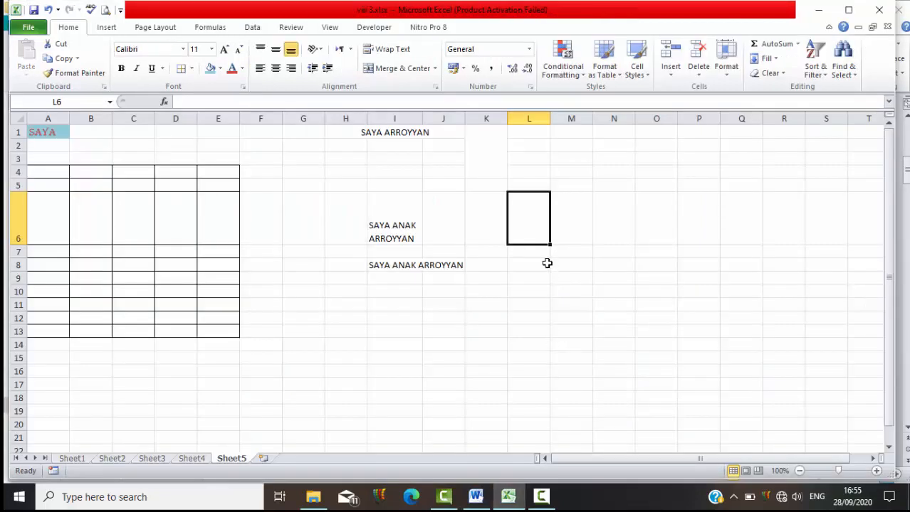
Enter 123456 in cell L9 and apply the Number format to it.
{"action": "type", "text": "123456"}
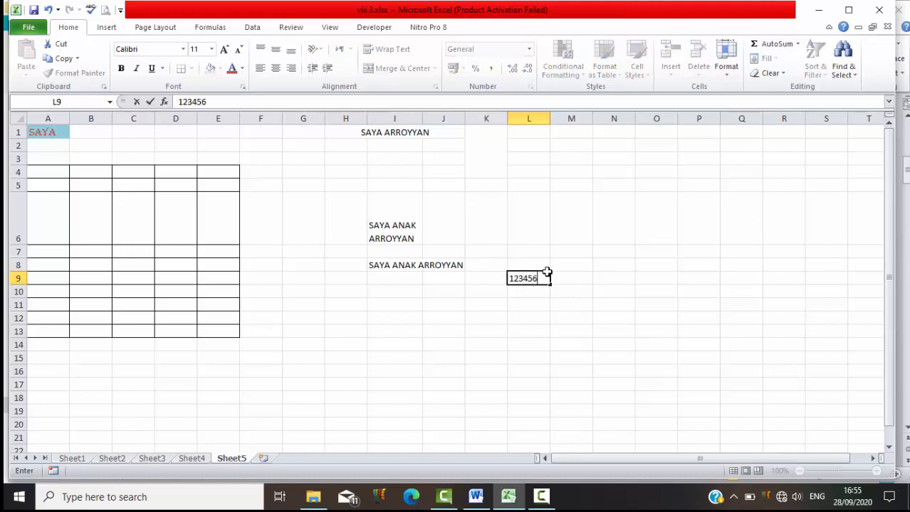
{"action": "left_click", "coordinate": [592, 308]}
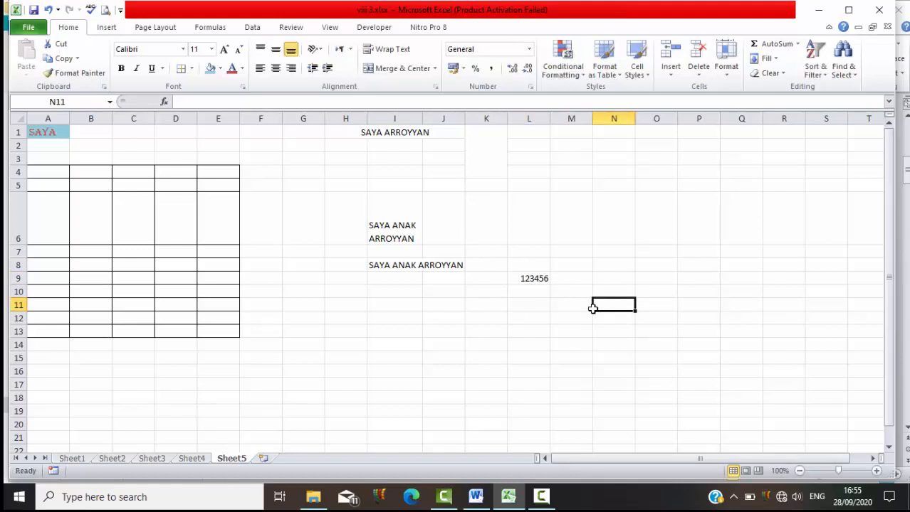
{"action": "left_click", "coordinate": [530, 279]}
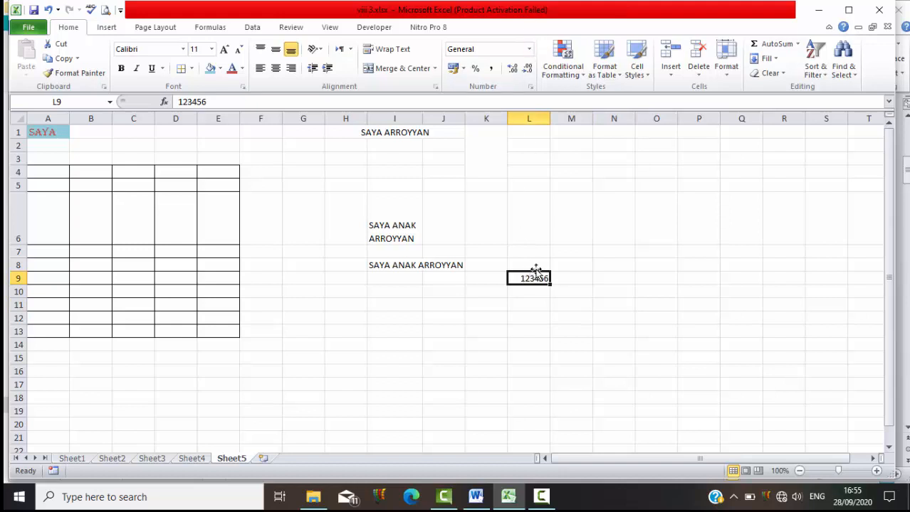
{"action": "left_click", "coordinate": [529, 50]}
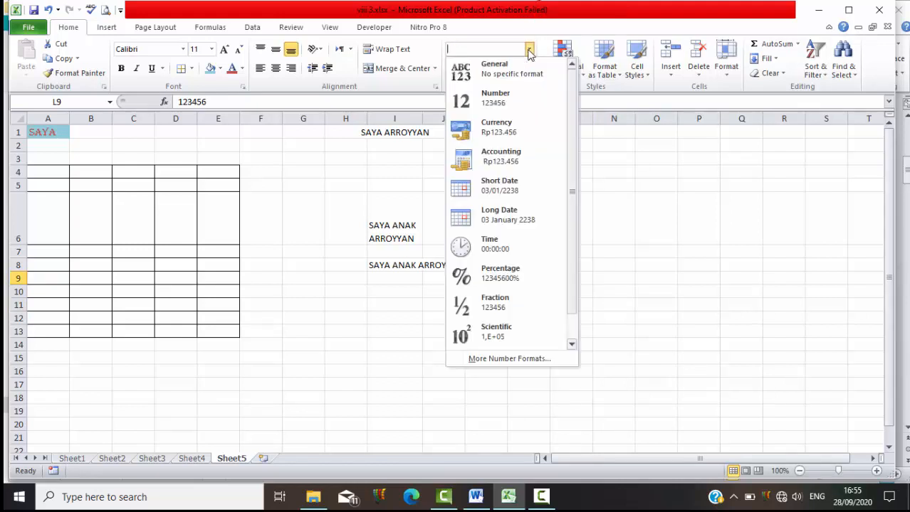
{"action": "left_click", "coordinate": [508, 101]}
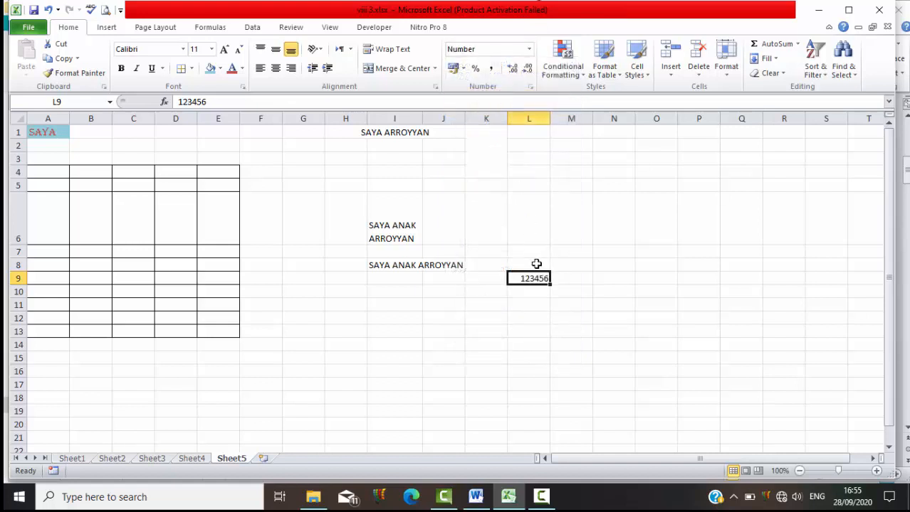
Check the lesson's Currency entry in Word, and enter 12000 in cell M4 of the Excel sheet.
{"action": "left_click", "coordinate": [484, 503]}
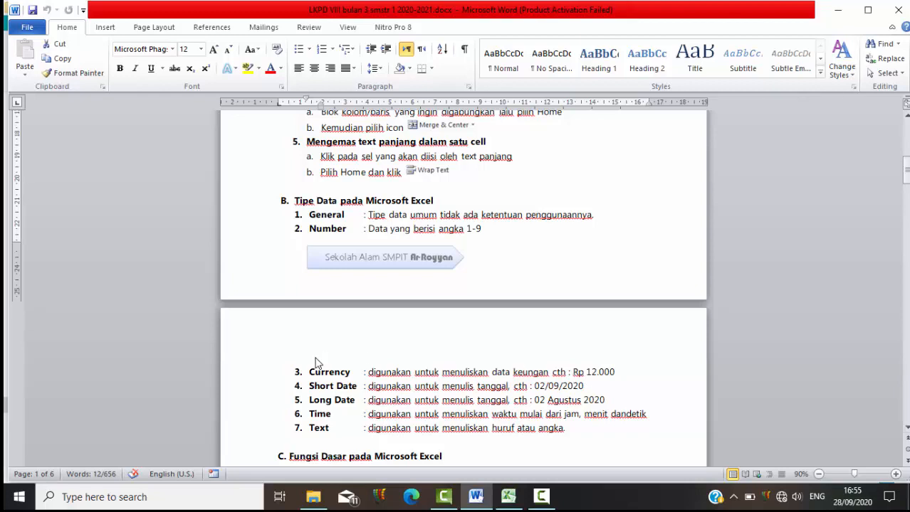
{"action": "left_click", "coordinate": [508, 496]}
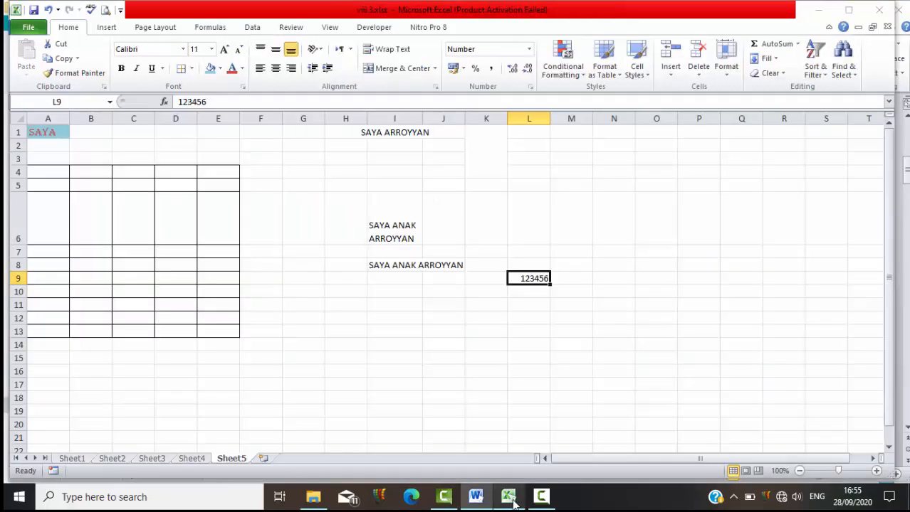
{"action": "left_click", "coordinate": [570, 171]}
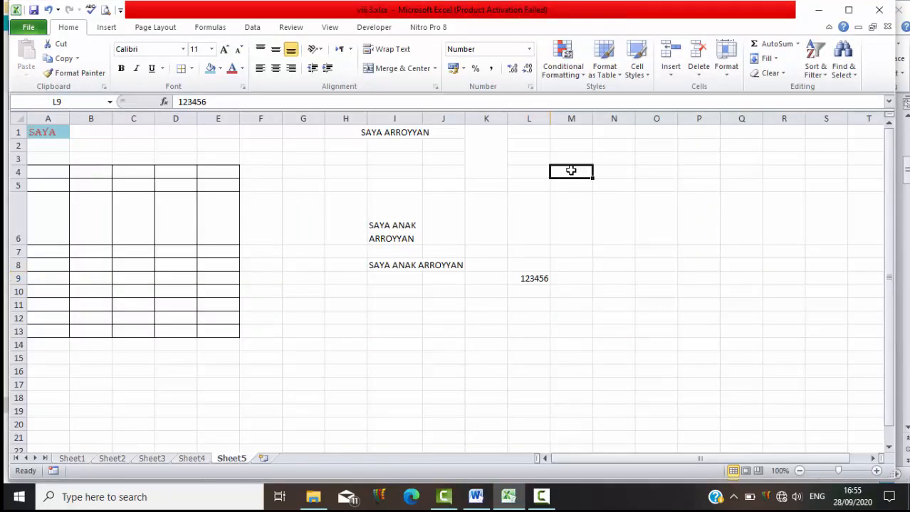
{"action": "type", "text": "1200"}
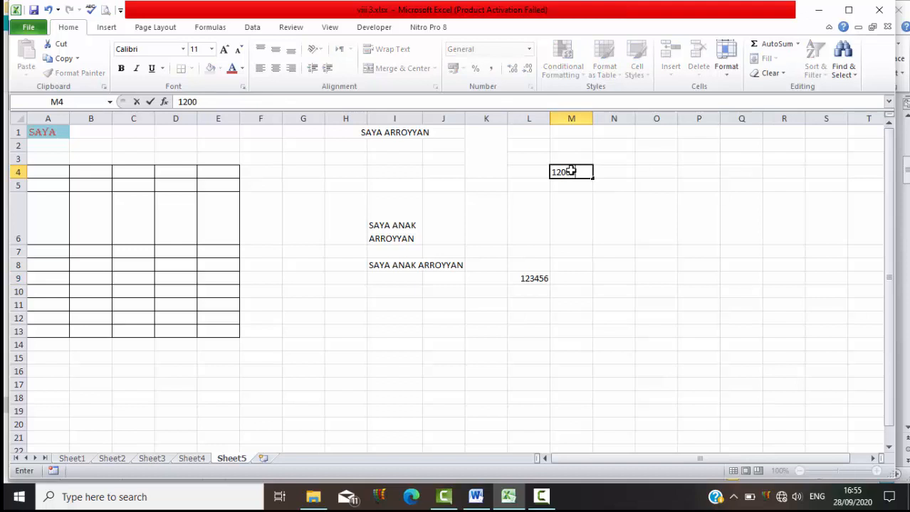
{"action": "type", "text": "0"}
{"action": "left_click", "coordinate": [641, 188]}
Apply the Currency format to the 12000 value in cell M4.
{"action": "left_click", "coordinate": [582, 173]}
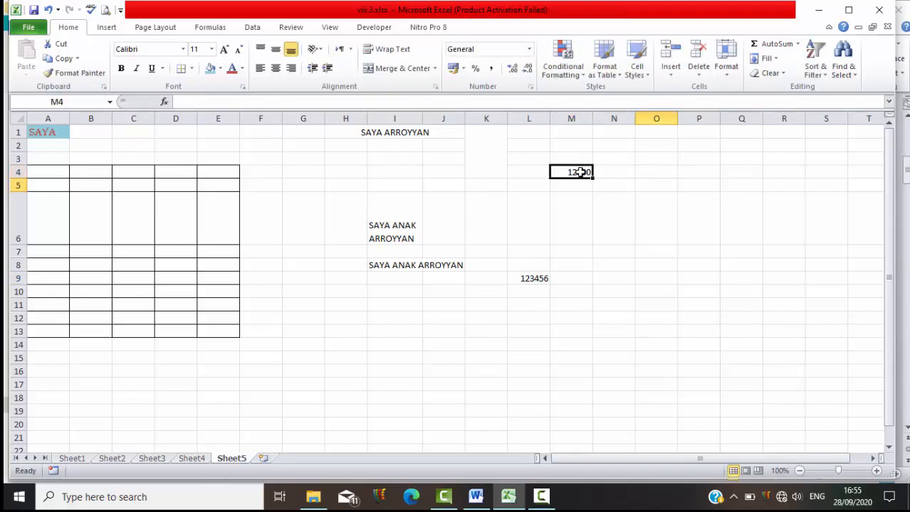
{"action": "left_click", "coordinate": [529, 50]}
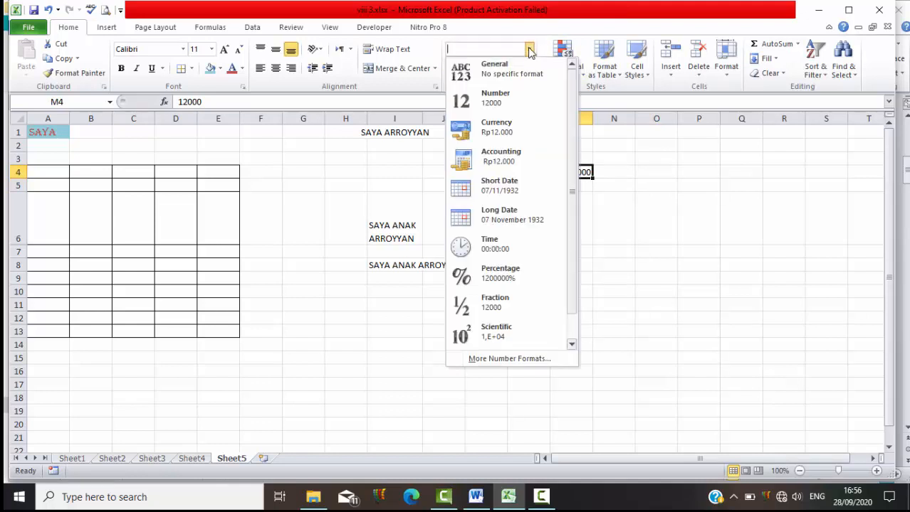
{"action": "left_click", "coordinate": [497, 135]}
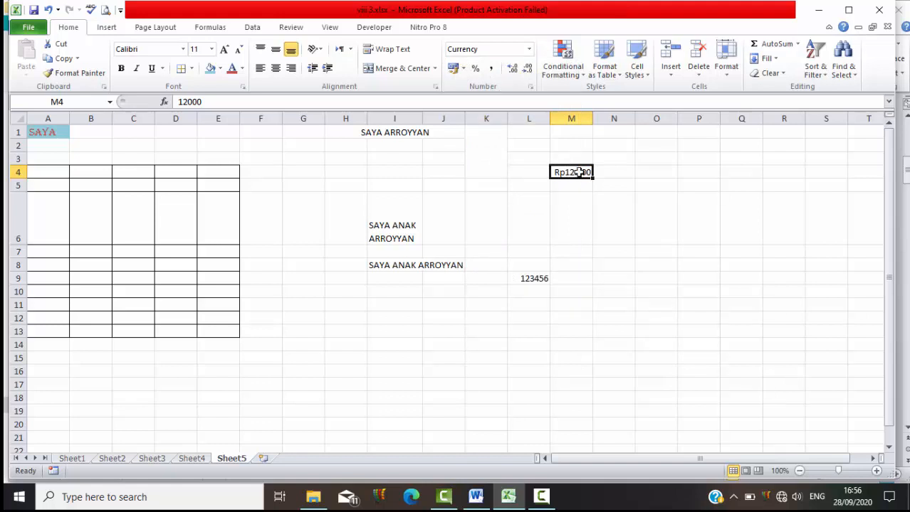
Enter 50000 in cell O5 and apply the Currency format to it.
{"action": "left_click", "coordinate": [645, 185]}
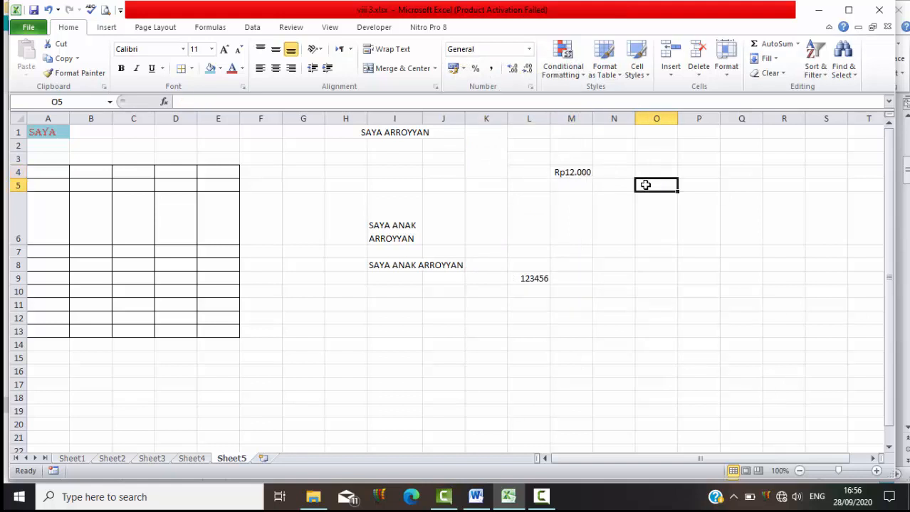
{"action": "type", "text": "50000"}
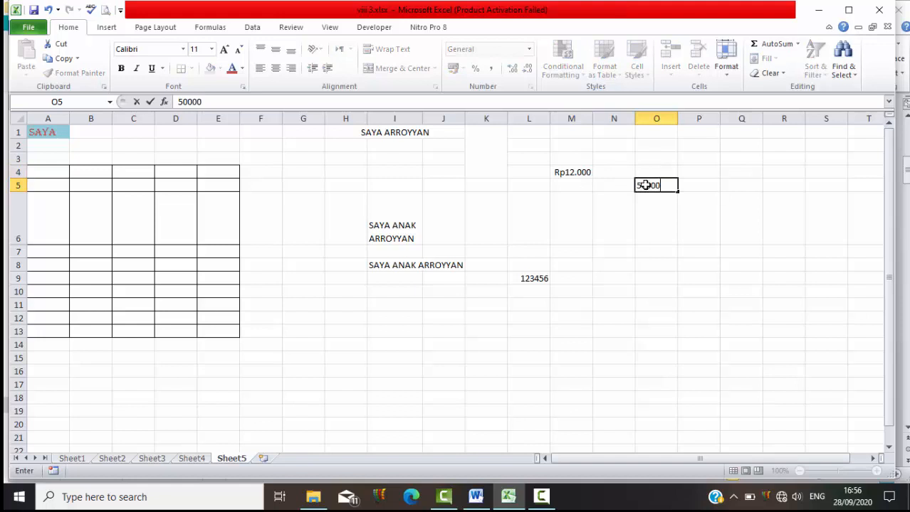
{"action": "left_click", "coordinate": [689, 214]}
{"action": "left_click", "coordinate": [664, 188]}
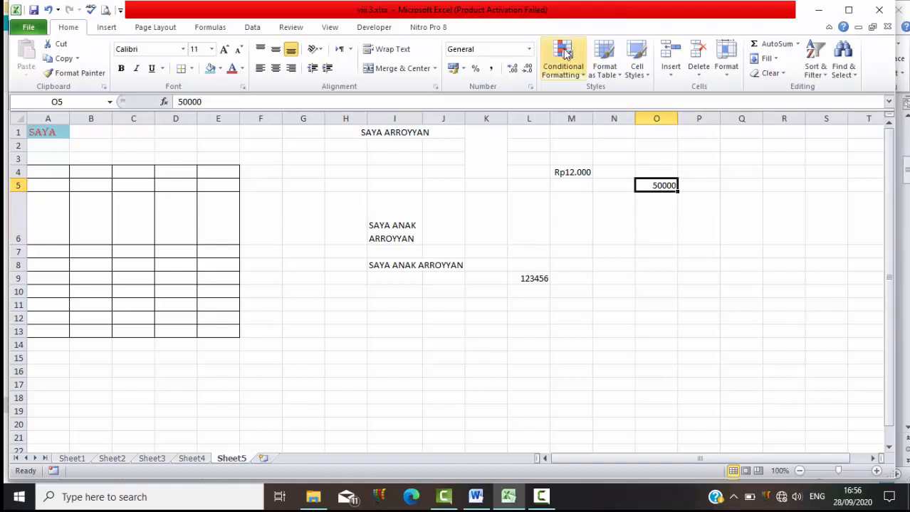
{"action": "left_click", "coordinate": [529, 51]}
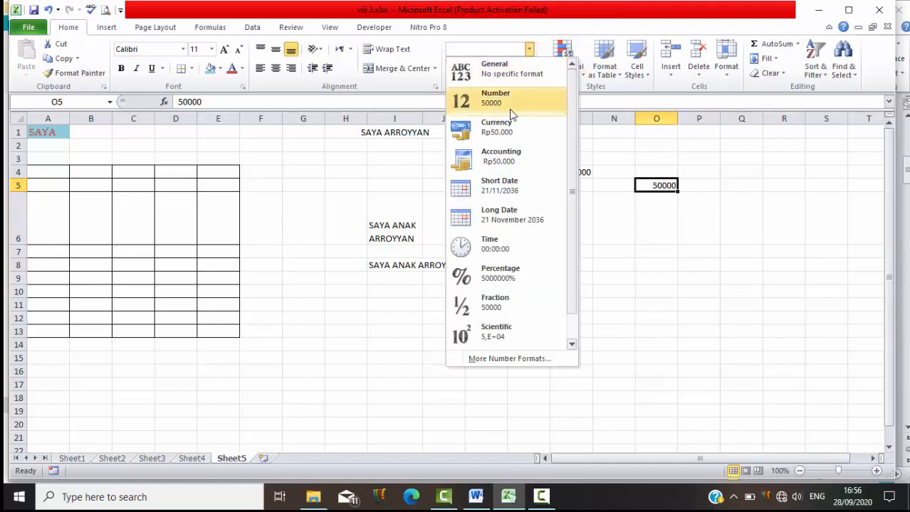
{"action": "left_click", "coordinate": [501, 132]}
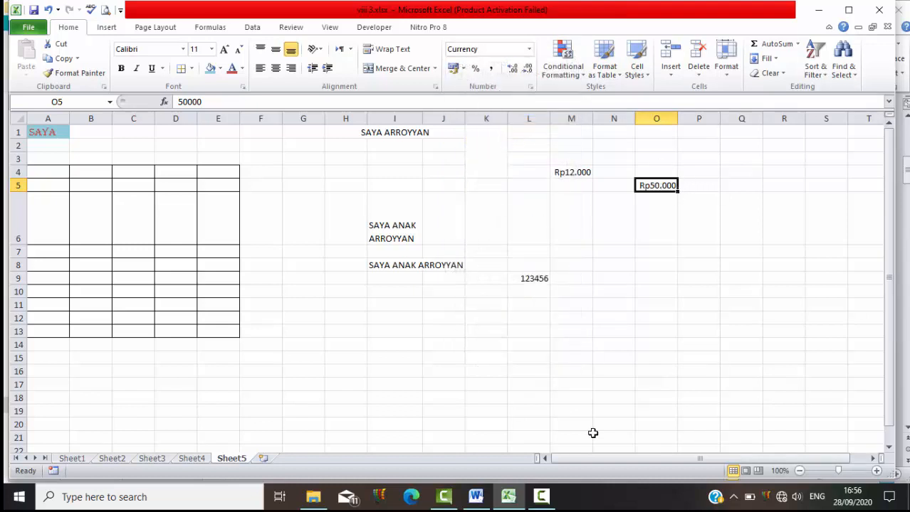
Switch to the Word lesson to read the remaining data type descriptions.
{"action": "left_click", "coordinate": [470, 500]}
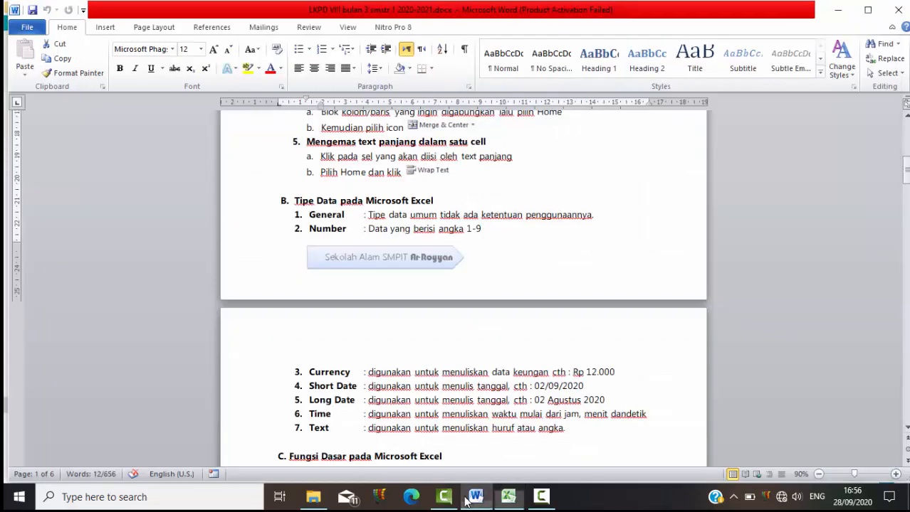
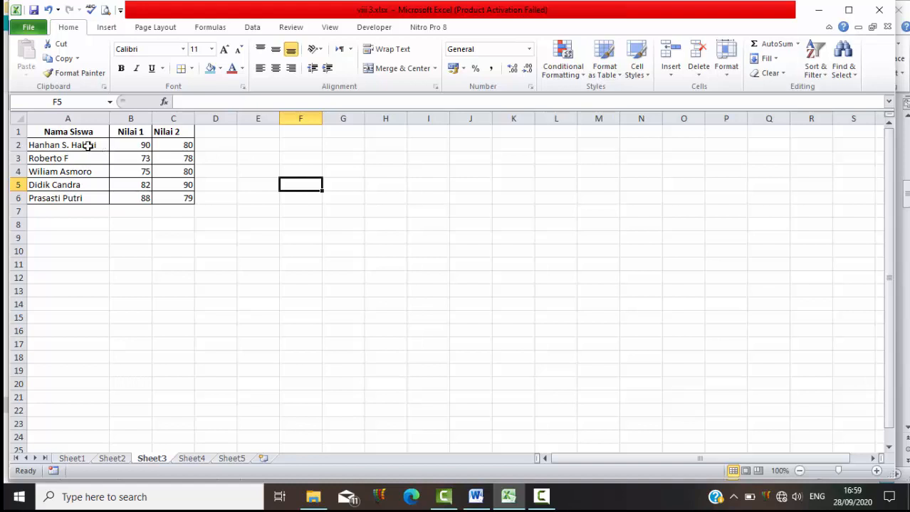
On Sheet3, total the first student's Nilai 1 and Nilai 2 scores in cell D2 with =SUM(B2:C2).
{"action": "left_click", "coordinate": [35, 146]}
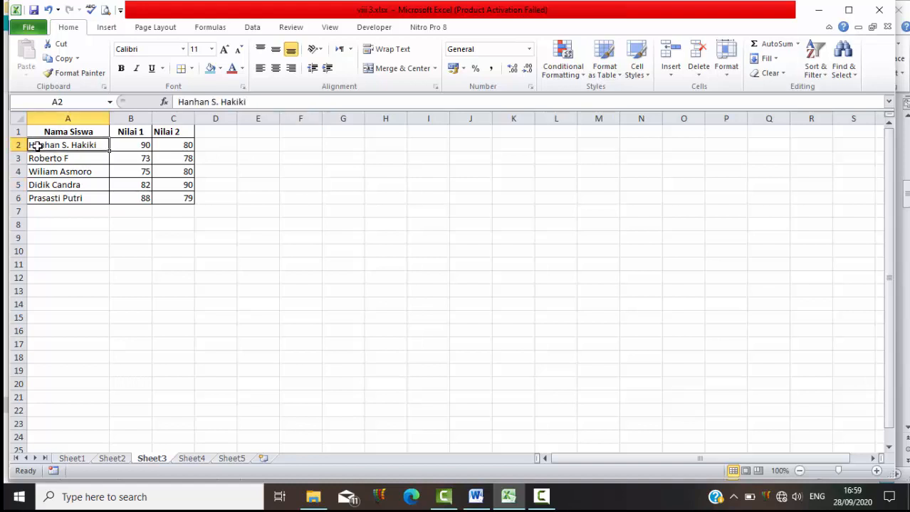
{"action": "double_click", "coordinate": [35, 146]}
{"action": "left_click_drag", "start_coordinate": [38, 145], "coordinate": [124, 135]}
{"action": "left_click", "coordinate": [130, 145]}
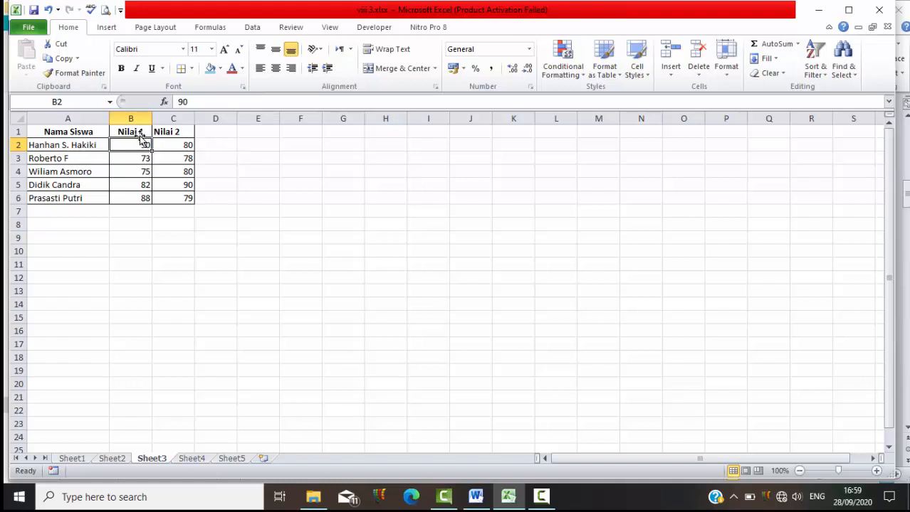
{"action": "left_click", "coordinate": [223, 145]}
{"action": "type", "text": "="}
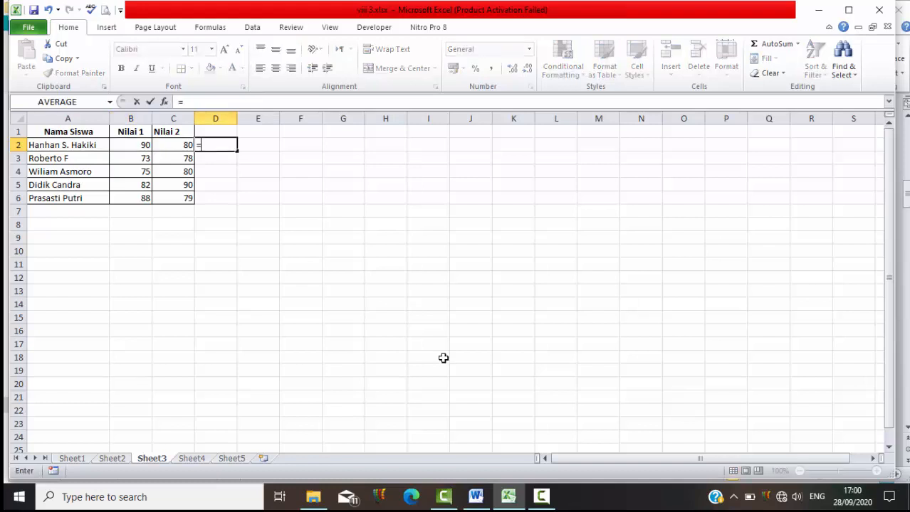
{"action": "type", "text": "SUM("}
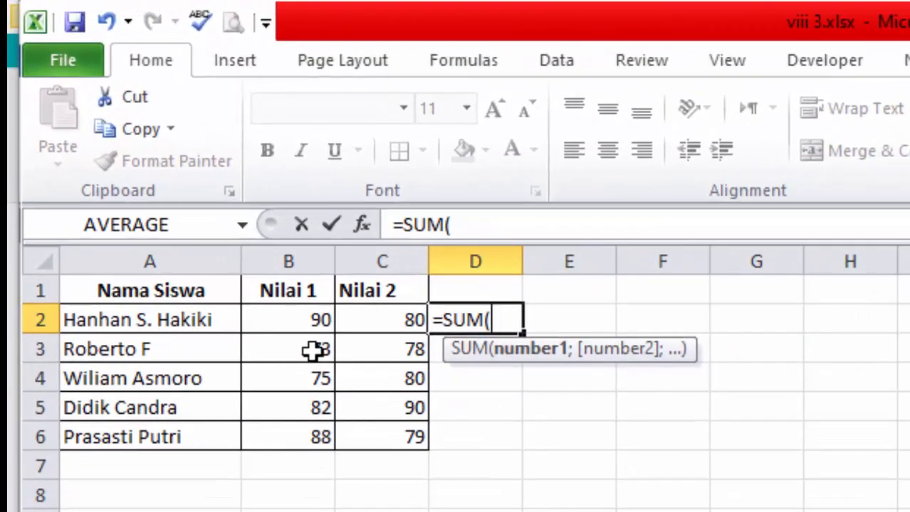
{"action": "left_click_drag", "start_coordinate": [266, 313], "coordinate": [393, 316]}
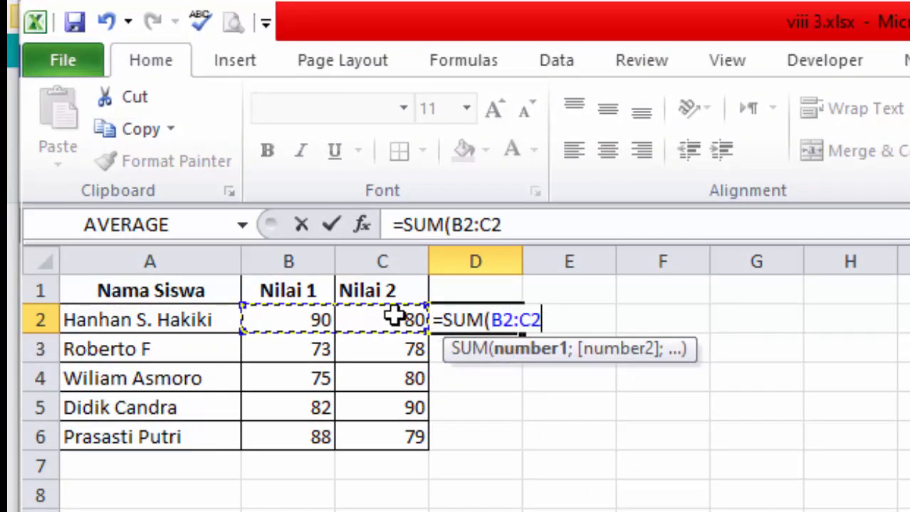
{"action": "type", "text": ")"}
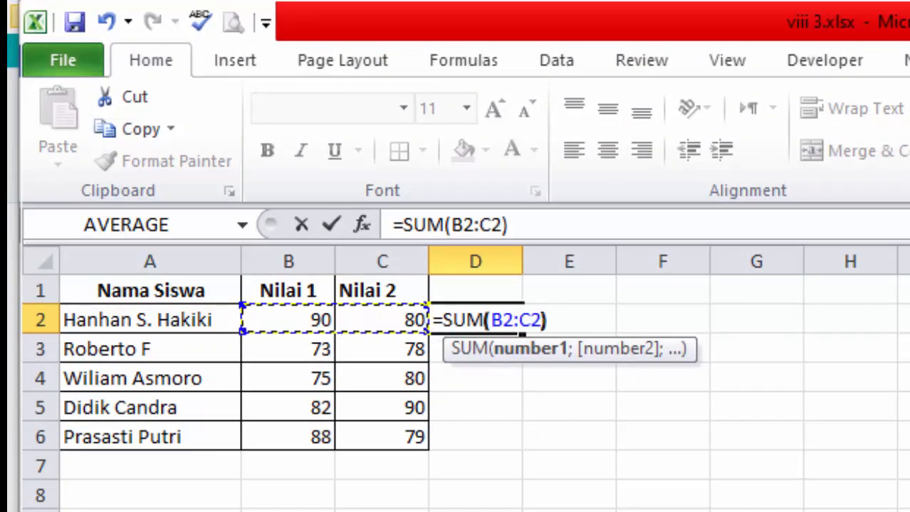
{"action": "key", "text": "Return"}
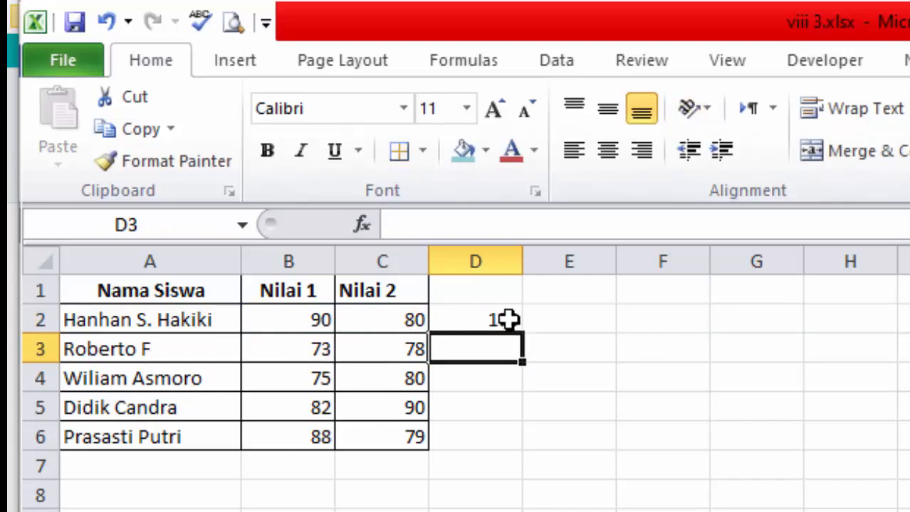
Inspect the SUM formula stored in cell D2 without editing it.
{"action": "left_click", "coordinate": [506, 319]}
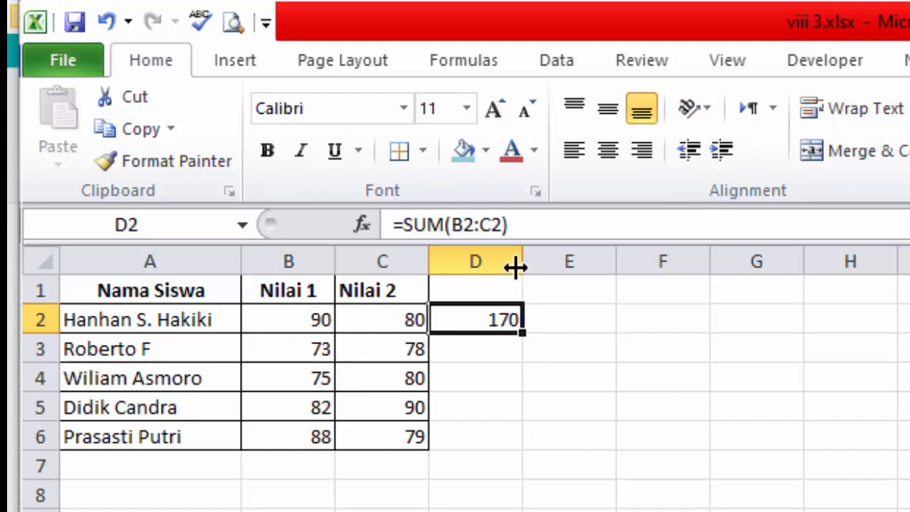
{"action": "left_click_drag", "start_coordinate": [531, 224], "coordinate": [347, 203]}
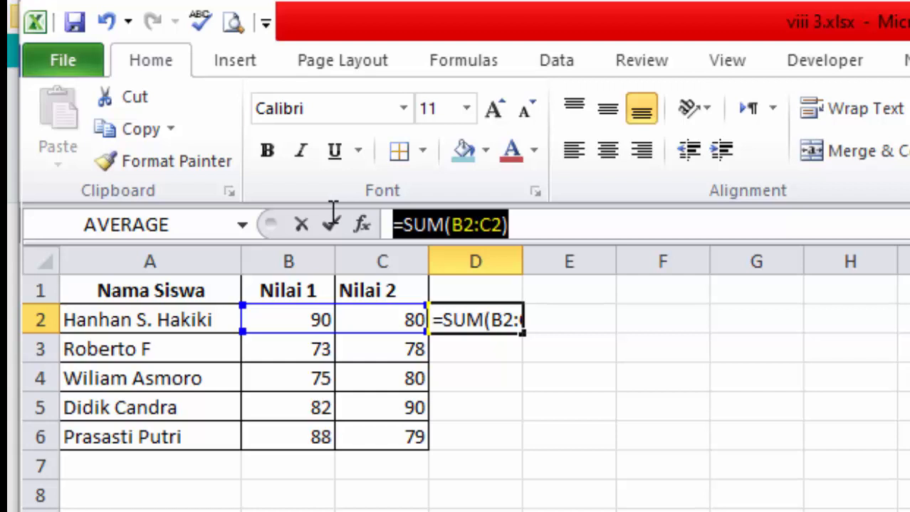
{"action": "left_click", "coordinate": [516, 227]}
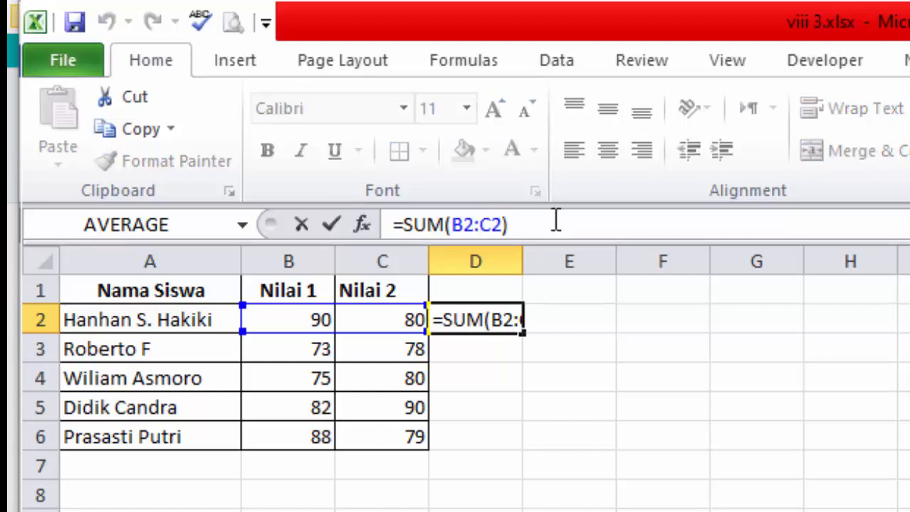
{"action": "left_click", "coordinate": [640, 481]}
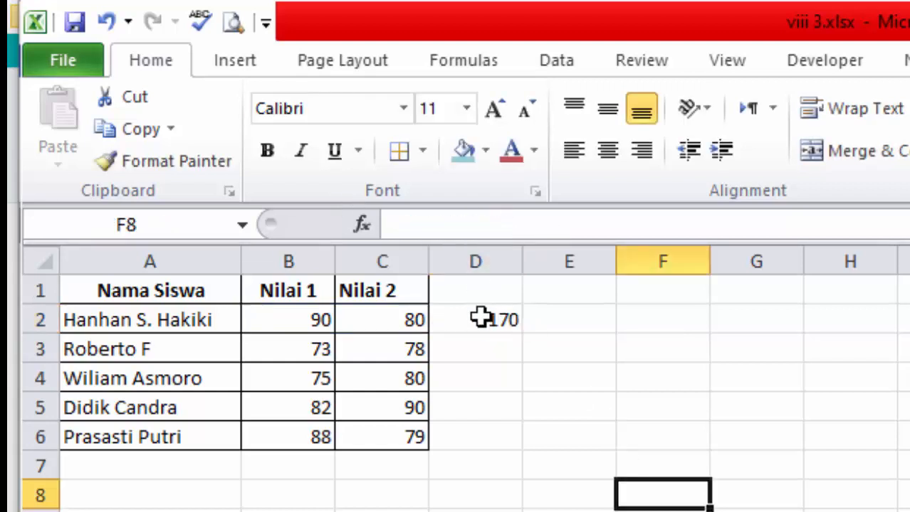
Total the second student's scores in cell D3 with =SUM(B3:C3).
{"action": "left_click", "coordinate": [469, 348]}
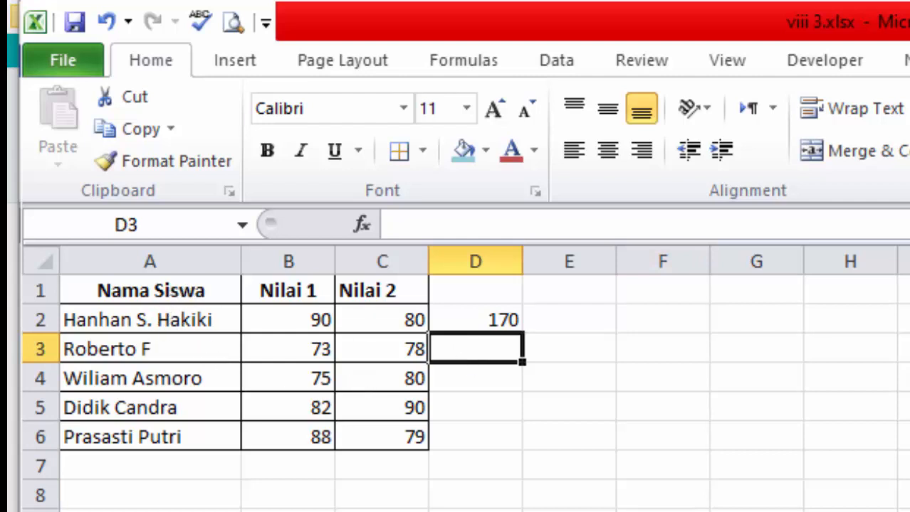
{"action": "type", "text": "=SU"}
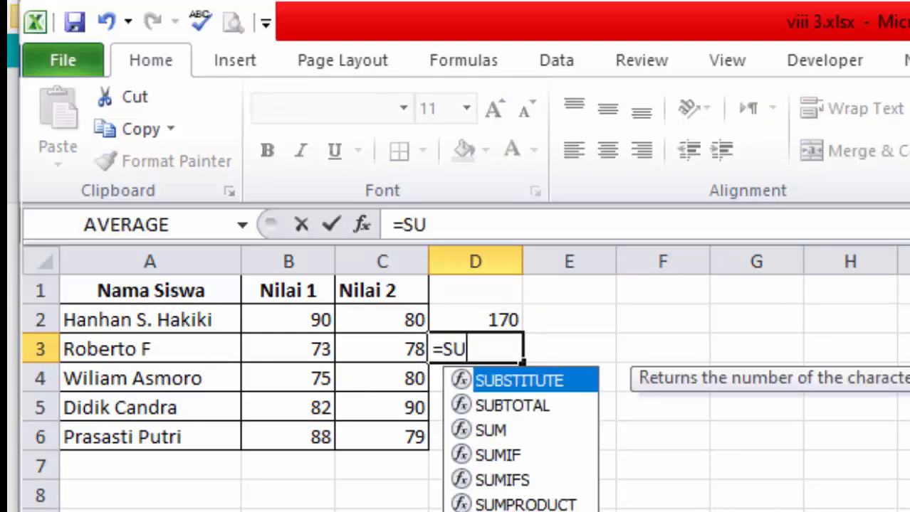
{"action": "type", "text": "M("}
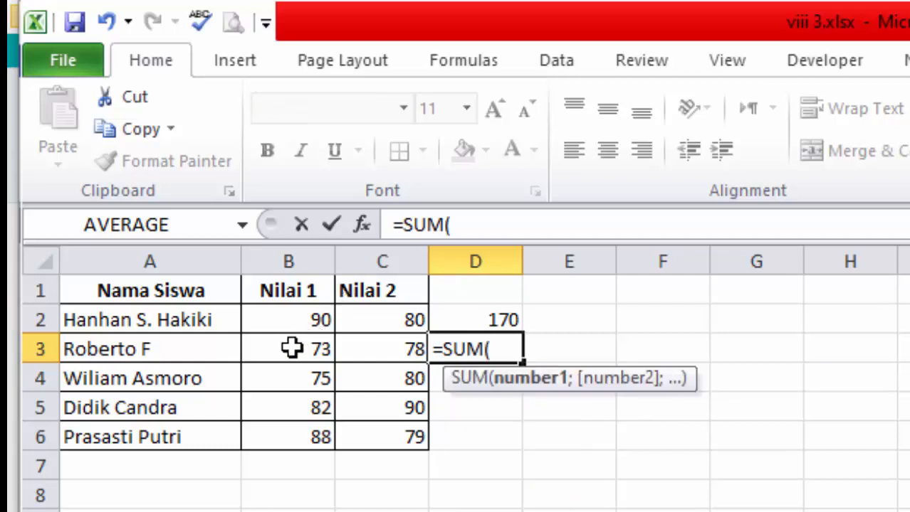
{"action": "left_click_drag", "start_coordinate": [292, 348], "coordinate": [400, 350]}
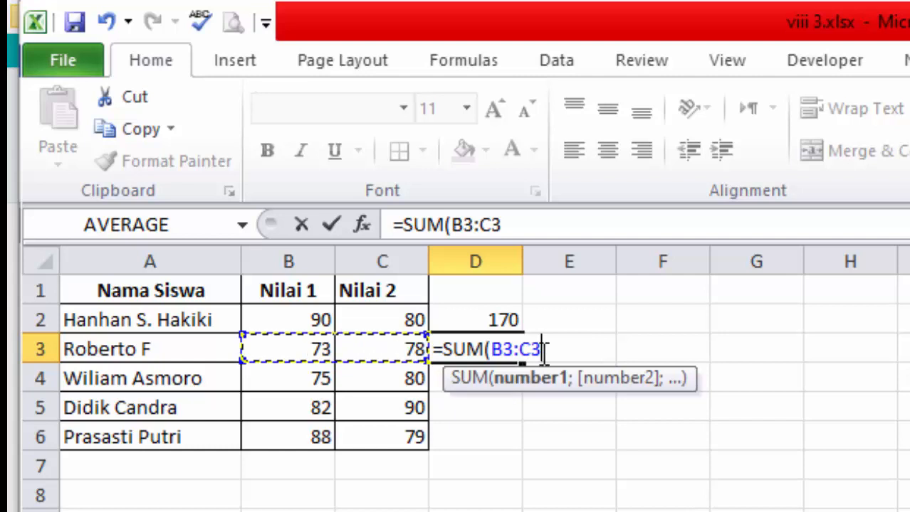
{"action": "type", "text": ")"}
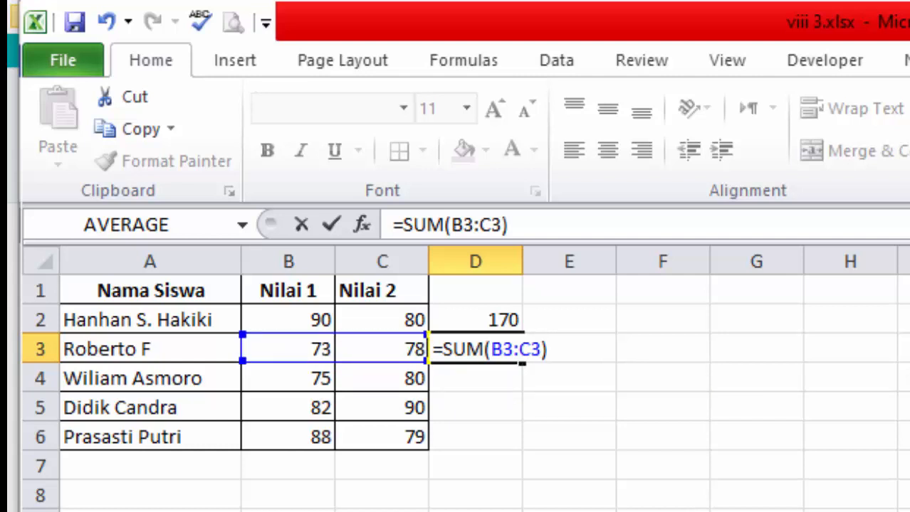
{"action": "key", "text": "Return"}
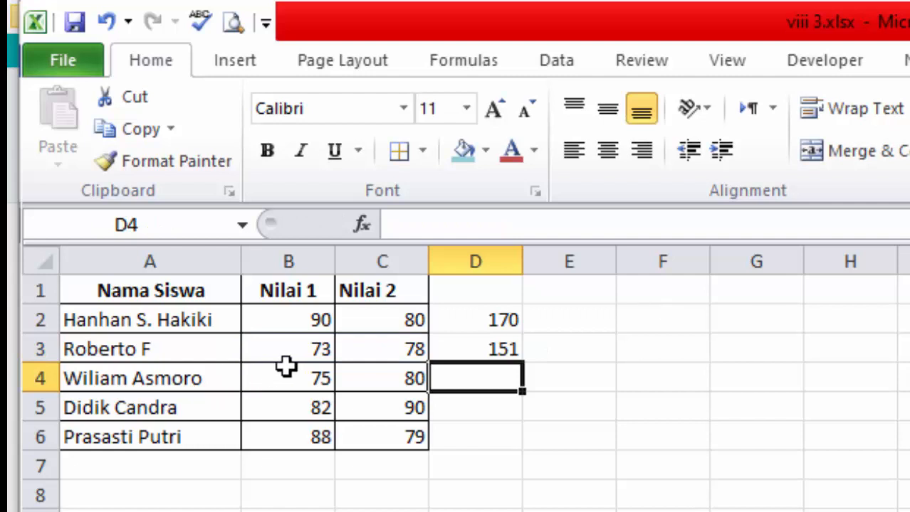
Switch to the Word lesson to read the Average section and compare its formula syntax with SUM.
{"action": "left_click", "coordinate": [487, 346]}
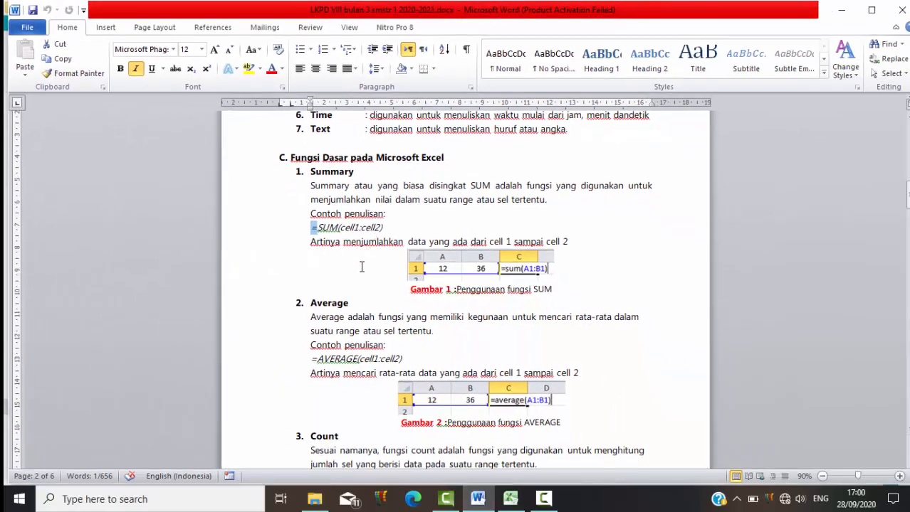
{"action": "left_click_drag", "start_coordinate": [349, 303], "coordinate": [306, 300]}
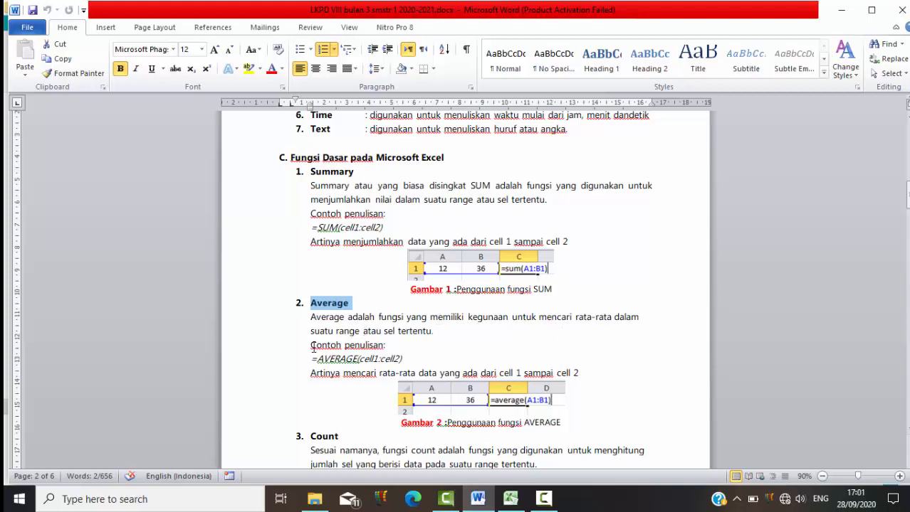
{"action": "left_click_drag", "start_coordinate": [310, 359], "coordinate": [334, 359]}
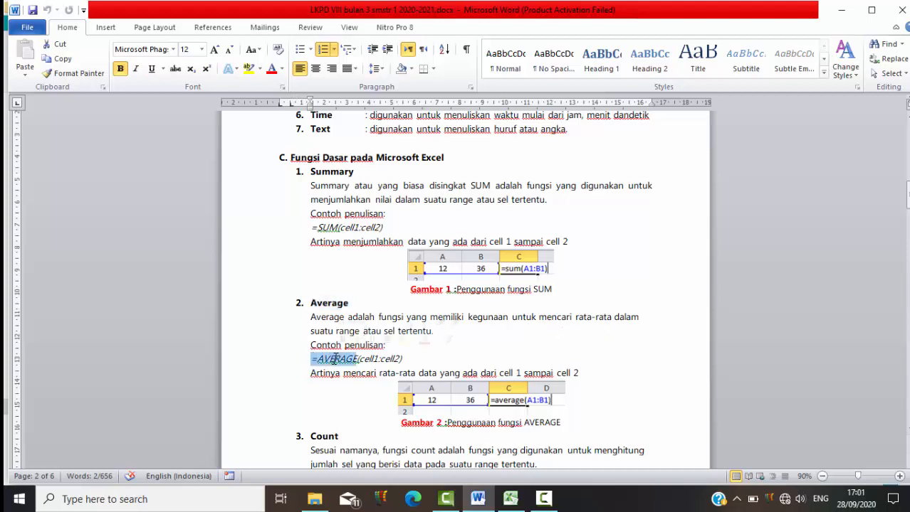
{"action": "left_click", "coordinate": [365, 359]}
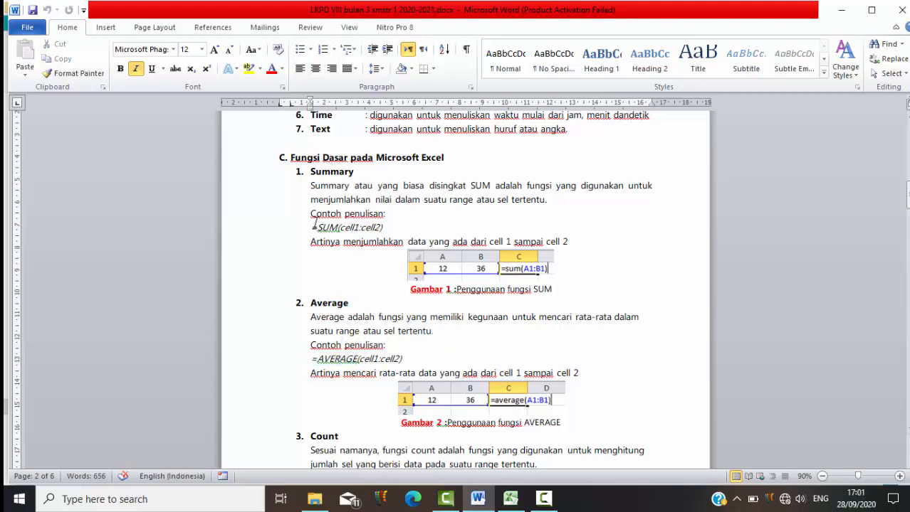
{"action": "left_click_drag", "start_coordinate": [317, 228], "coordinate": [338, 228]}
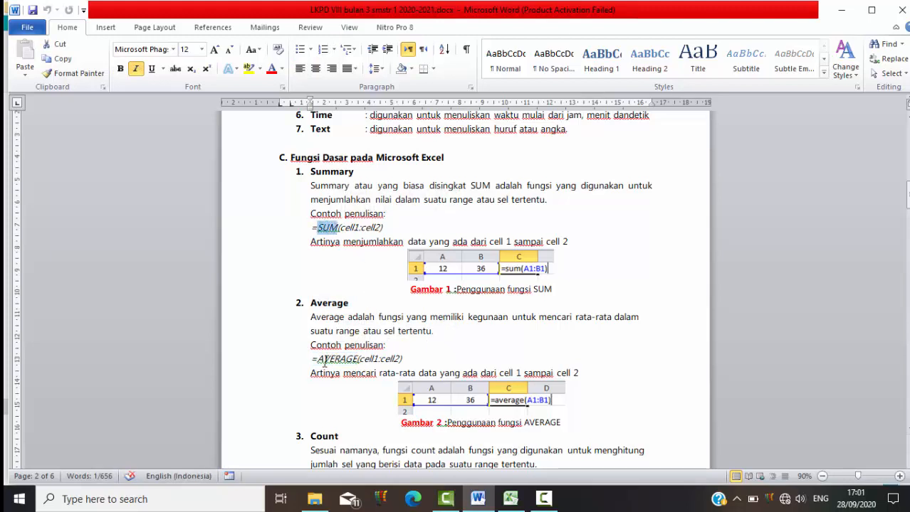
{"action": "left_click_drag", "start_coordinate": [318, 360], "coordinate": [355, 358]}
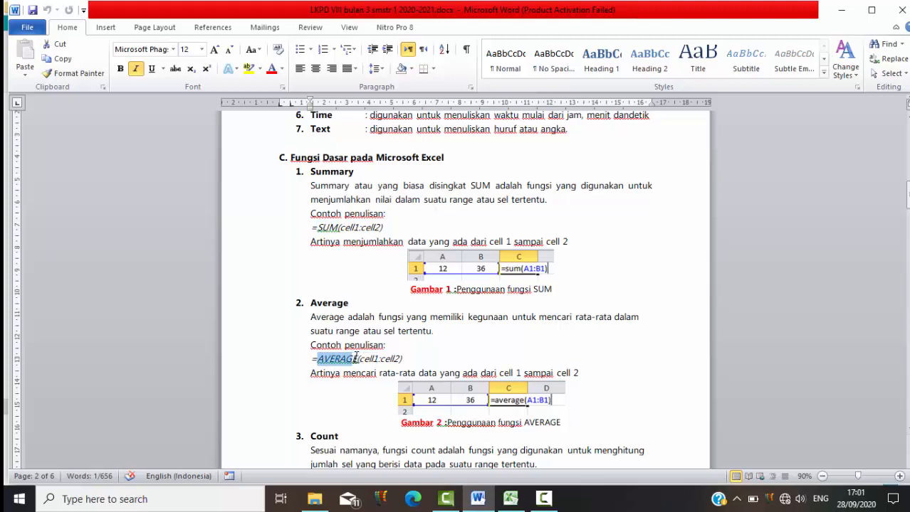
Switch back to Excel and average the two score totals in cell E2 with =AVERAGE(D2:D3).
{"action": "left_click", "coordinate": [509, 499]}
{"action": "left_click", "coordinate": [225, 188]}
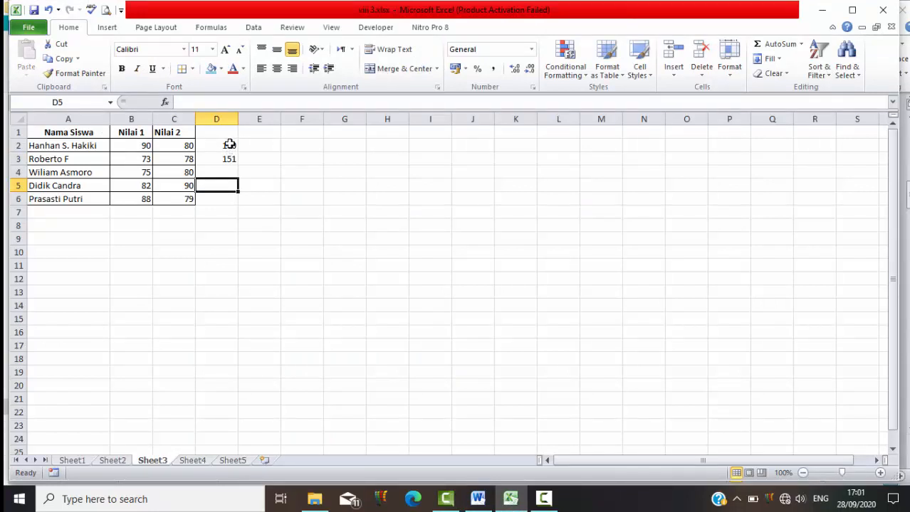
{"action": "left_click_drag", "start_coordinate": [229, 144], "coordinate": [229, 163]}
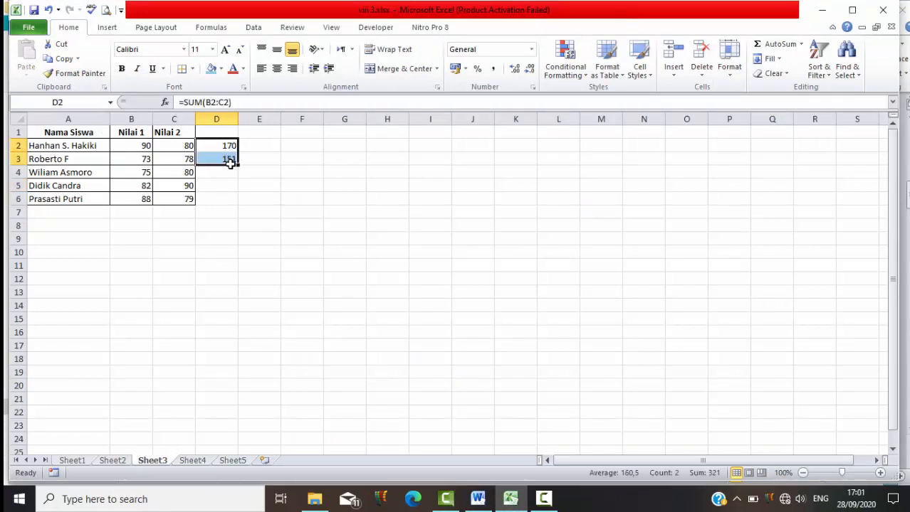
{"action": "left_click", "coordinate": [301, 182]}
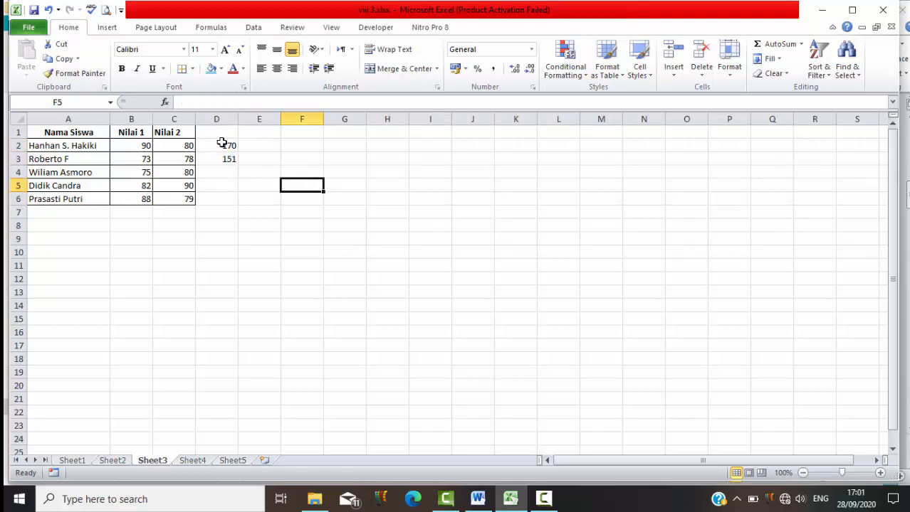
{"action": "left_click_drag", "start_coordinate": [221, 144], "coordinate": [225, 157]}
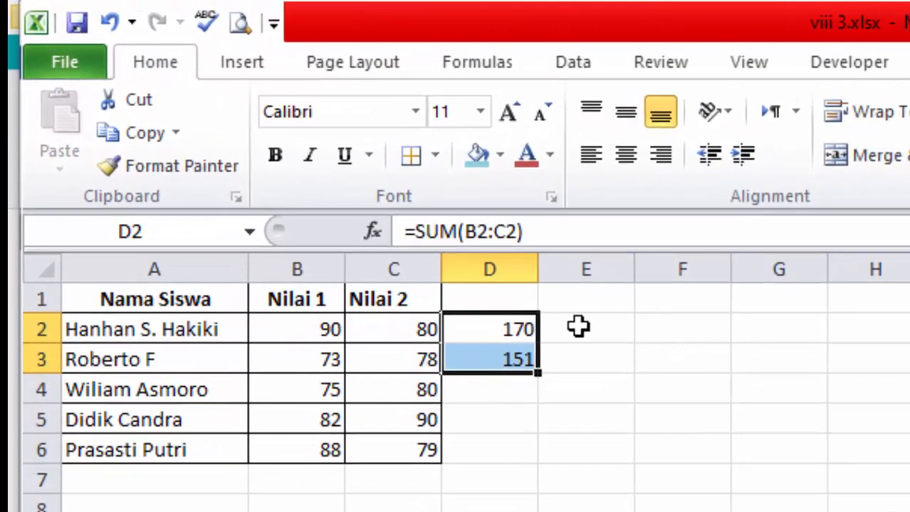
{"action": "left_click", "coordinate": [584, 327]}
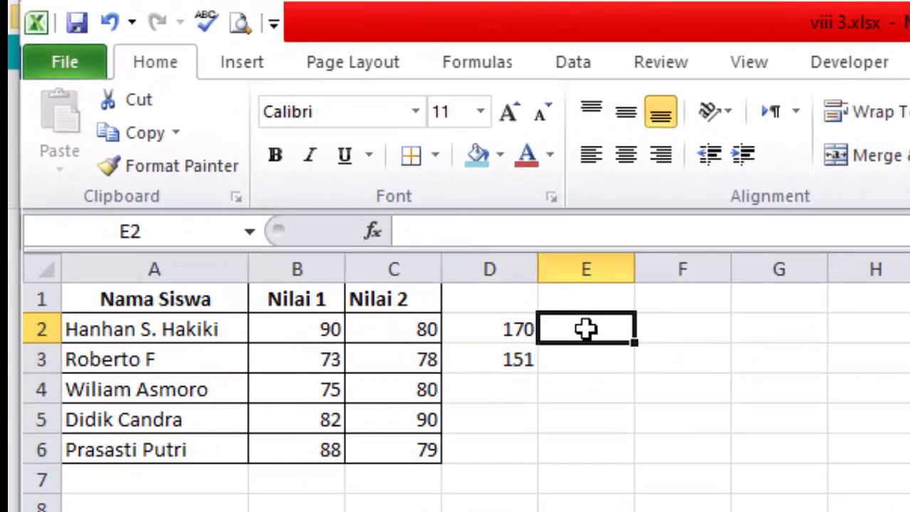
{"action": "type", "text": "=AV"}
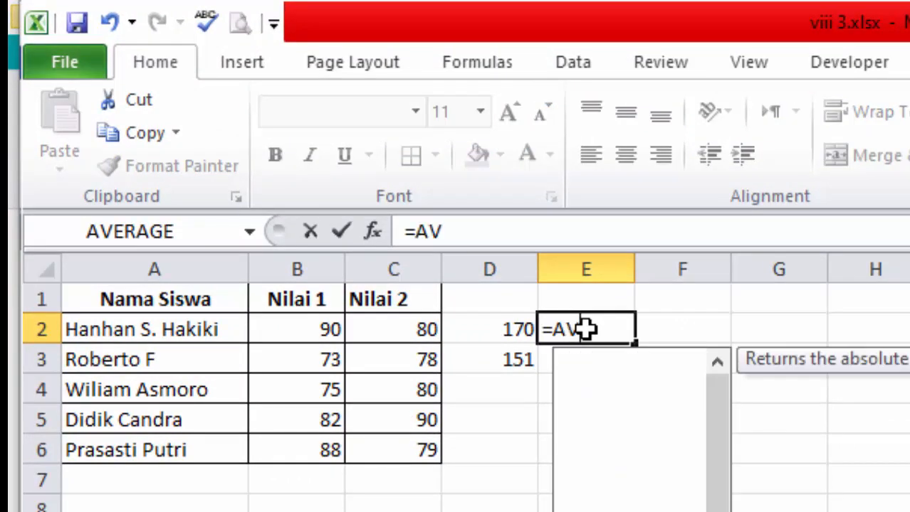
{"action": "type", "text": "ERAGE("}
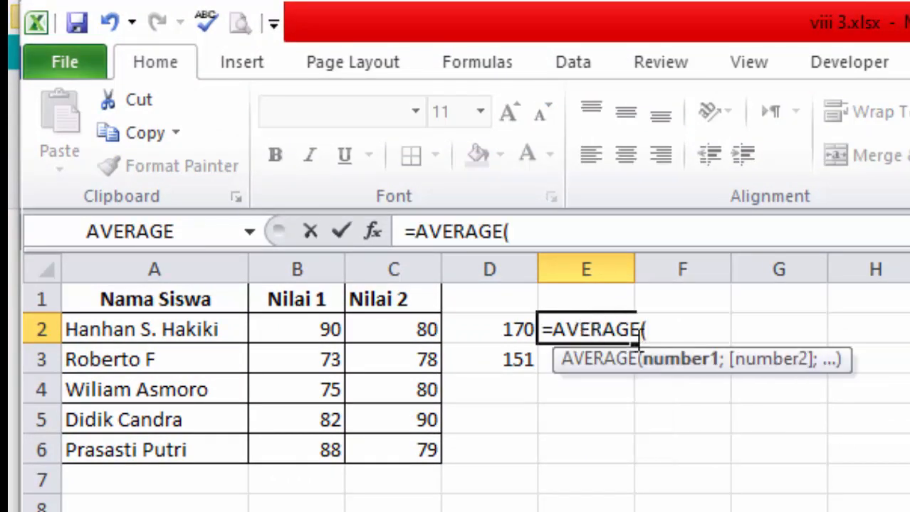
{"action": "left_click", "coordinate": [502, 326]}
{"action": "left_click_drag", "start_coordinate": [503, 326], "coordinate": [503, 369]}
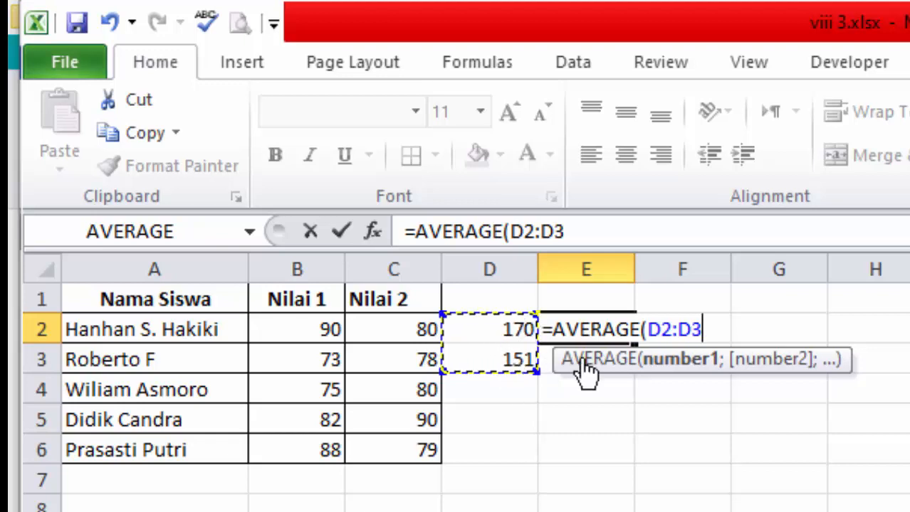
{"action": "type", "text": ")"}
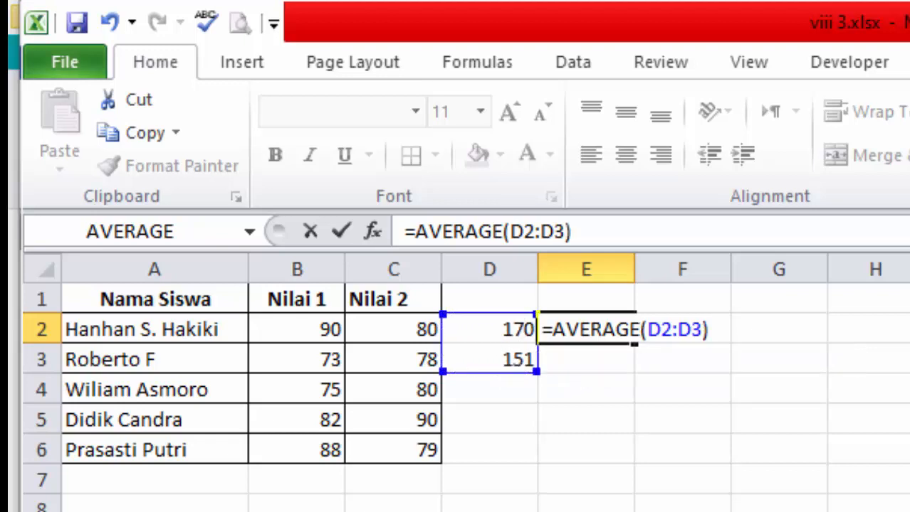
{"action": "key", "text": "Return"}
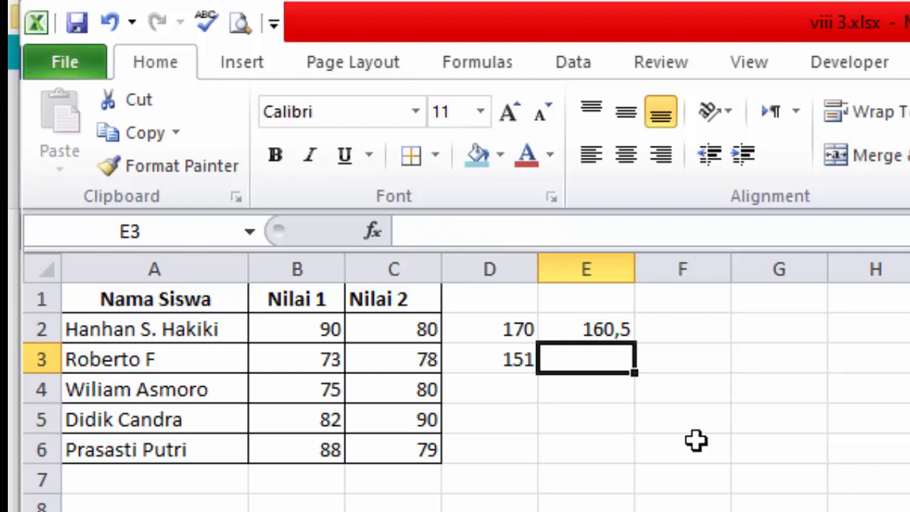
Inspect the AVERAGE formula in cell E2, and switch to the Word lesson to read the Count section.
{"action": "left_click", "coordinate": [554, 331]}
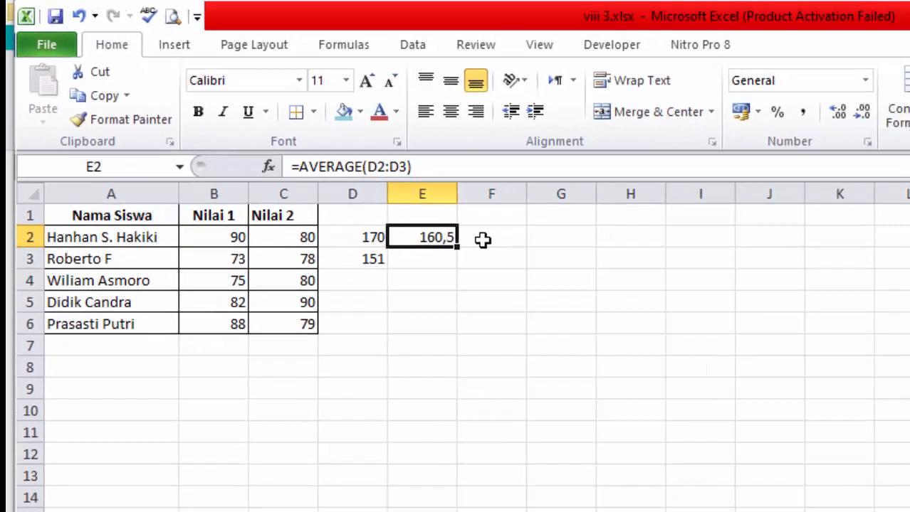
{"action": "left_click", "coordinate": [491, 306]}
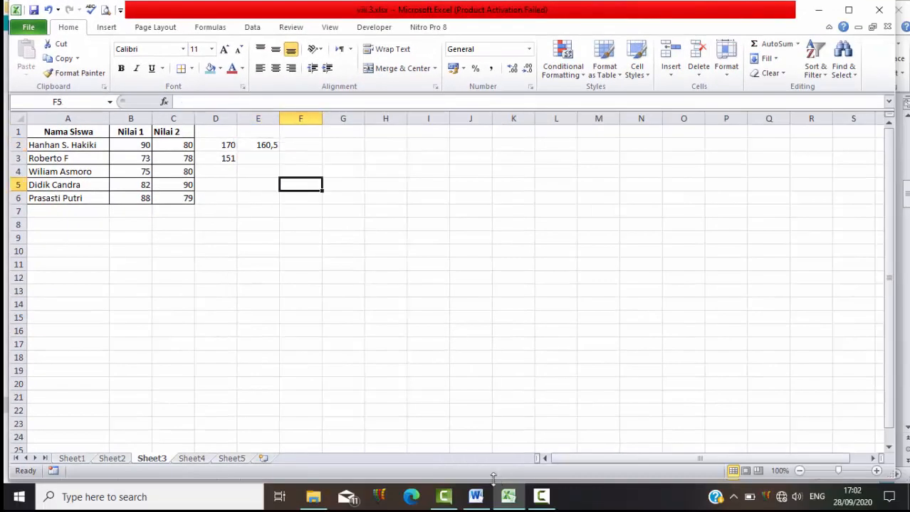
{"action": "left_click", "coordinate": [483, 500]}
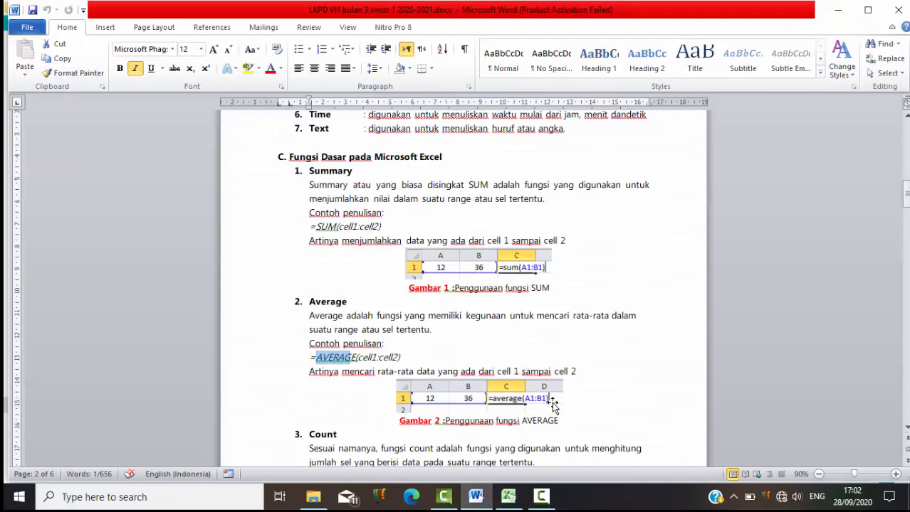
{"action": "left_click_drag", "start_coordinate": [906, 202], "coordinate": [906, 212]}
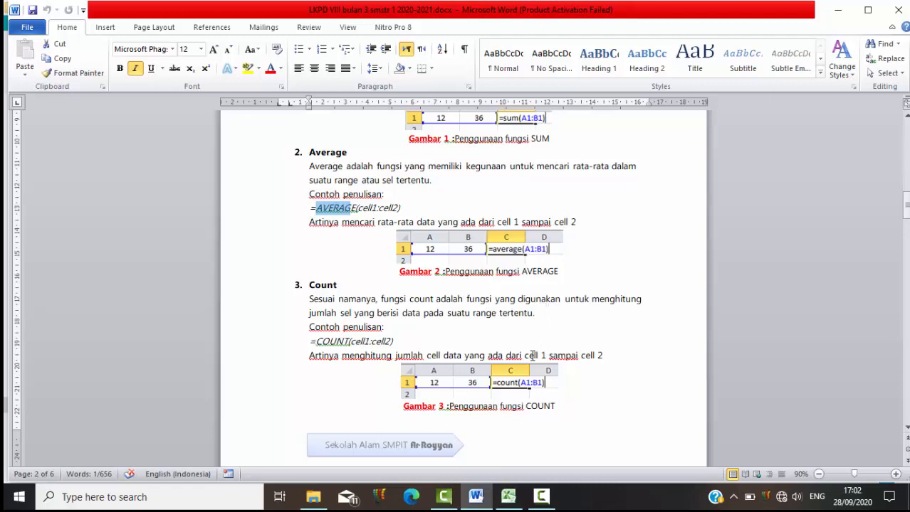
Return to Excel and count the Nilai 1 entries in cell B7 with =COUNT(B2:B6).
{"action": "left_click", "coordinate": [508, 498]}
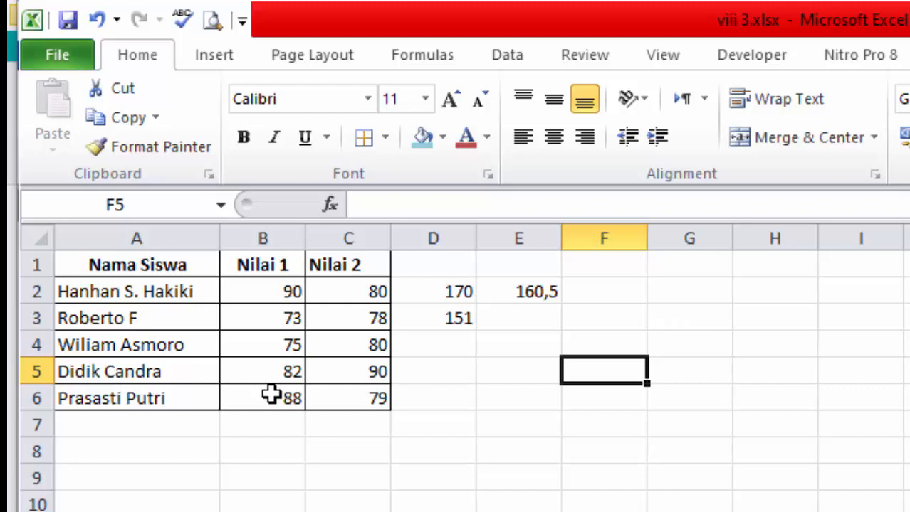
{"action": "left_click", "coordinate": [237, 426]}
{"action": "type", "text": "="}
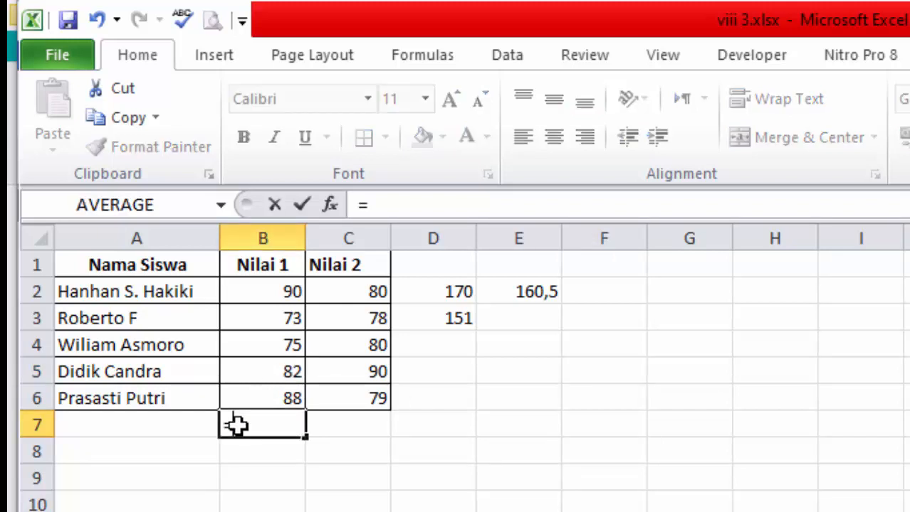
{"action": "type", "text": "C"}
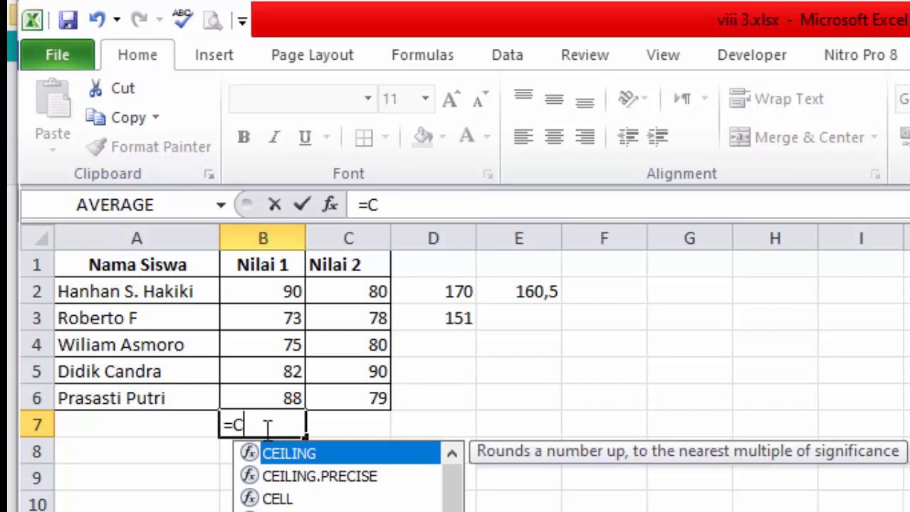
{"action": "type", "text": "OUNT"}
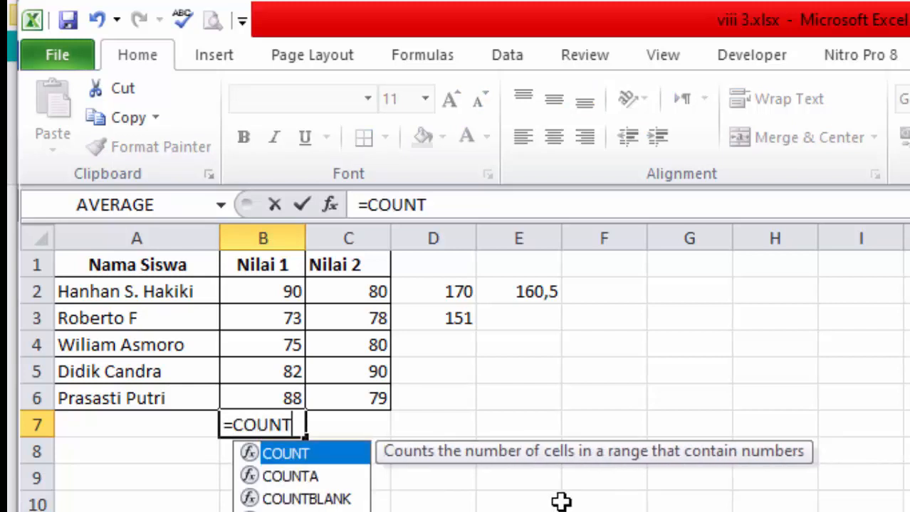
{"action": "type", "text": "("}
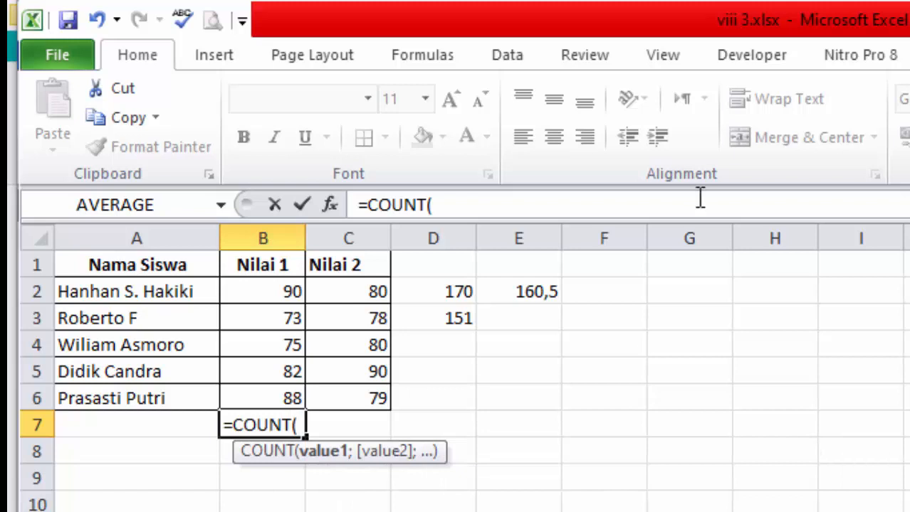
{"action": "left_click_drag", "start_coordinate": [272, 286], "coordinate": [264, 403]}
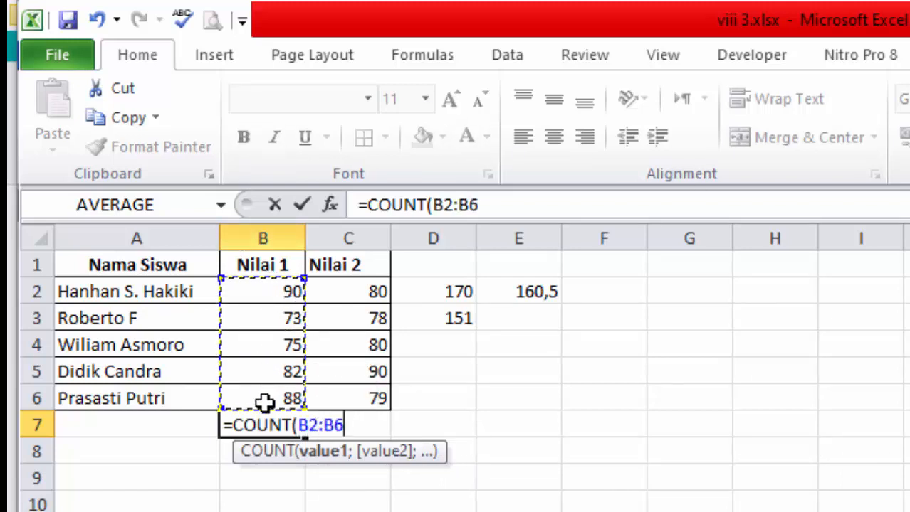
{"action": "type", "text": ")"}
{"action": "key", "text": "Return"}
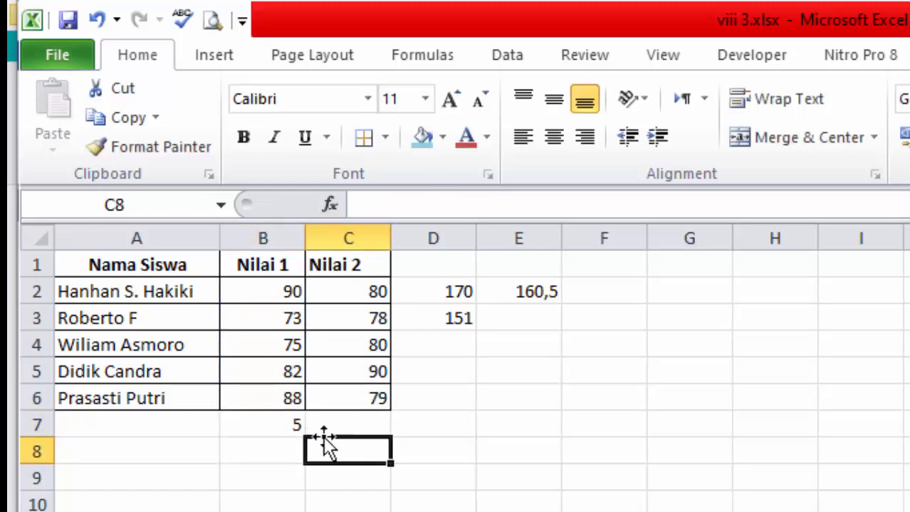
Check the COUNT result in cell B7 by going through the student names in A2:A6 one at a time.
{"action": "left_click", "coordinate": [252, 425]}
{"action": "left_click", "coordinate": [433, 511]}
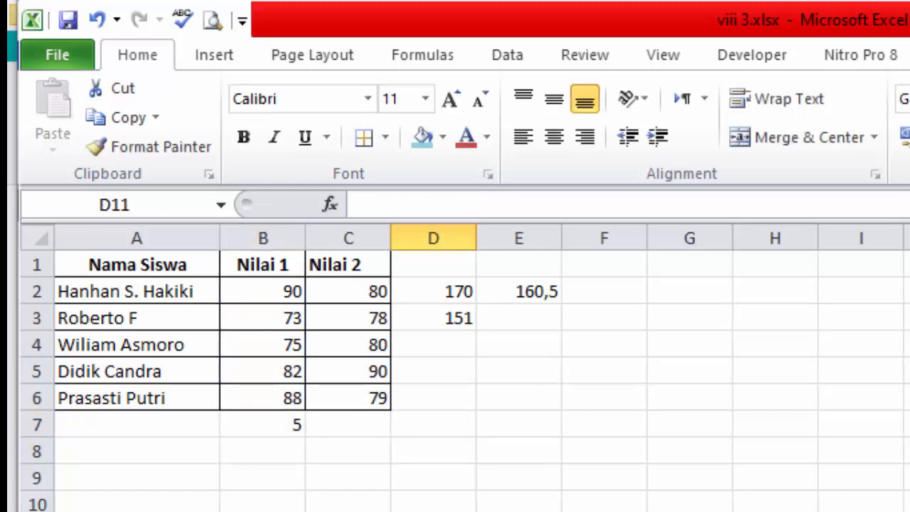
{"action": "left_click", "coordinate": [132, 282]}
{"action": "left_click", "coordinate": [133, 314]}
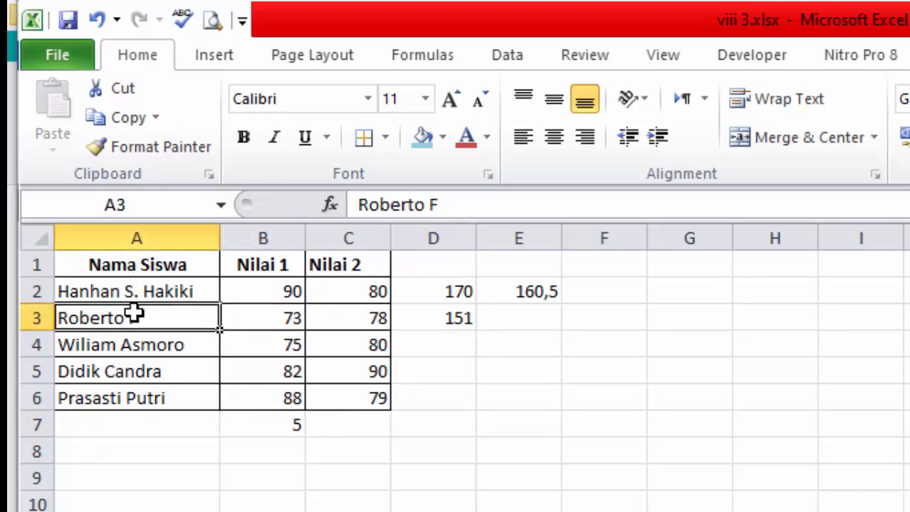
{"action": "left_click", "coordinate": [155, 345]}
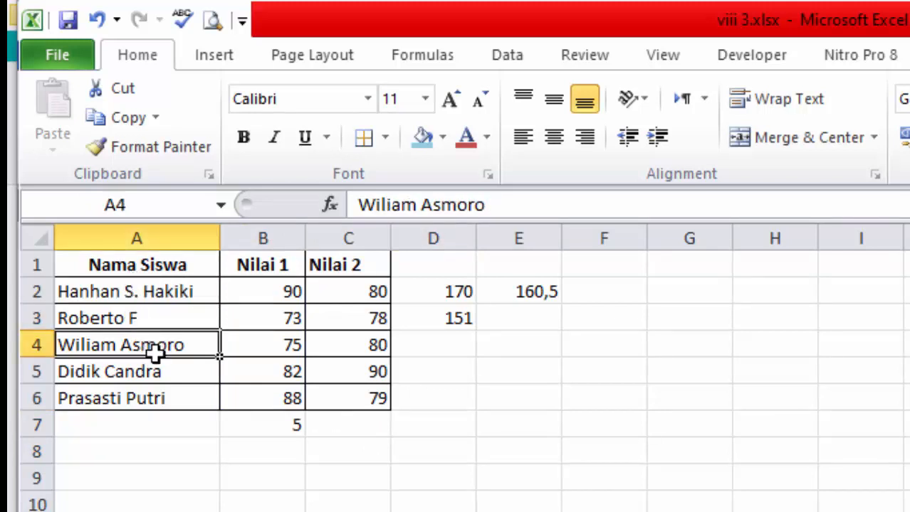
{"action": "left_click", "coordinate": [162, 373]}
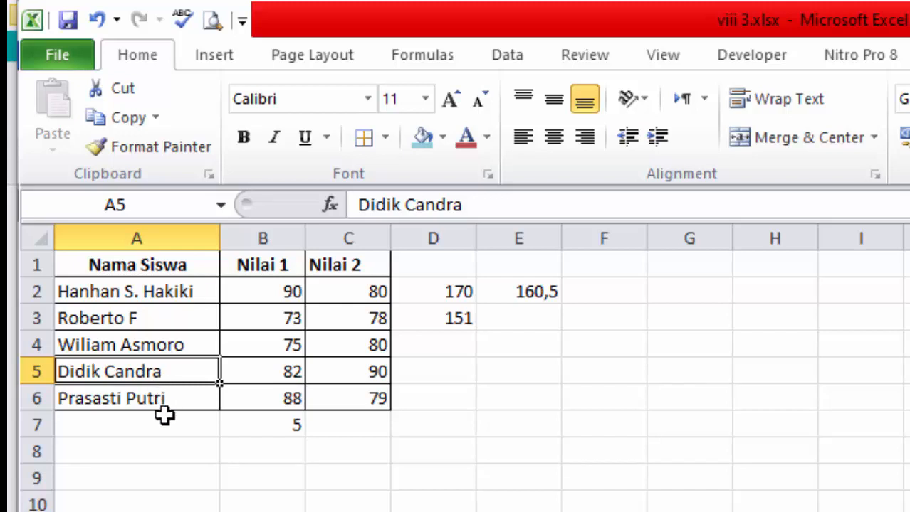
{"action": "left_click", "coordinate": [169, 399]}
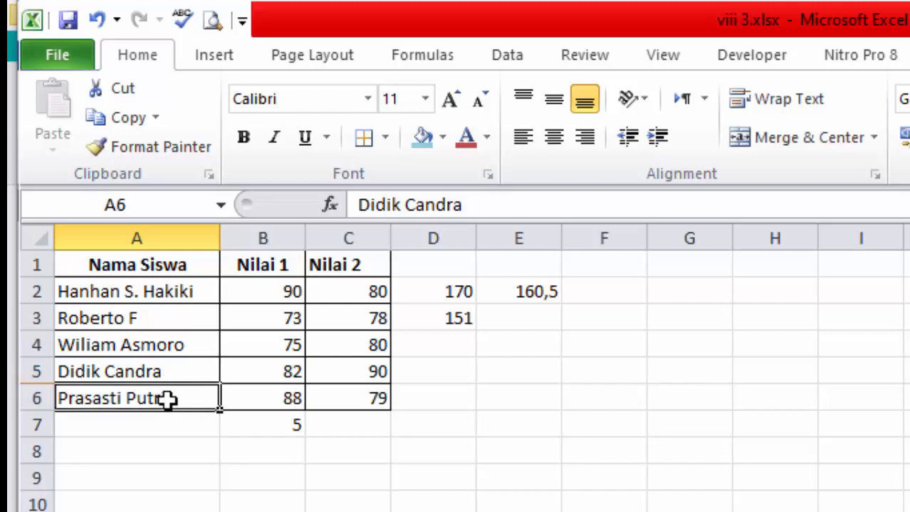
{"action": "left_click", "coordinate": [294, 427]}
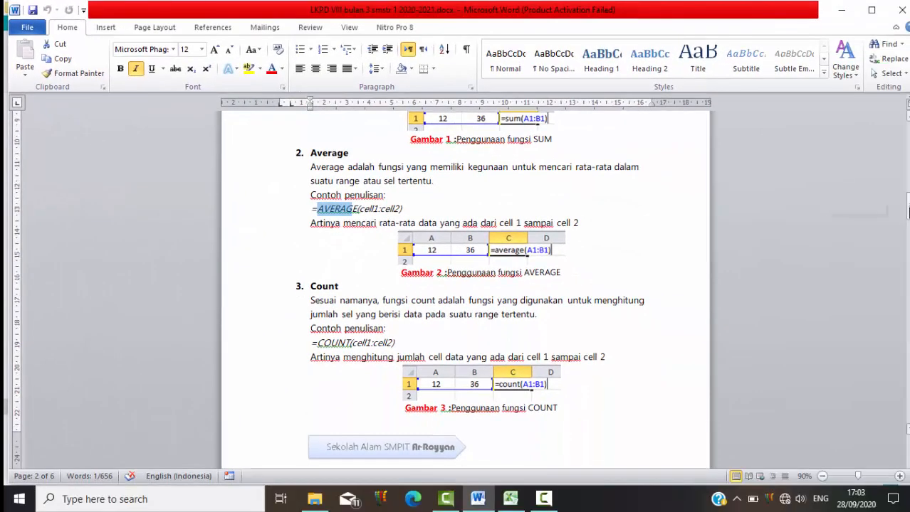
Read the Minimal section in the Word lesson and review the Nilai 1 scores in B2:B6 in Excel.
{"action": "left_click_drag", "start_coordinate": [908, 211], "coordinate": [908, 231]}
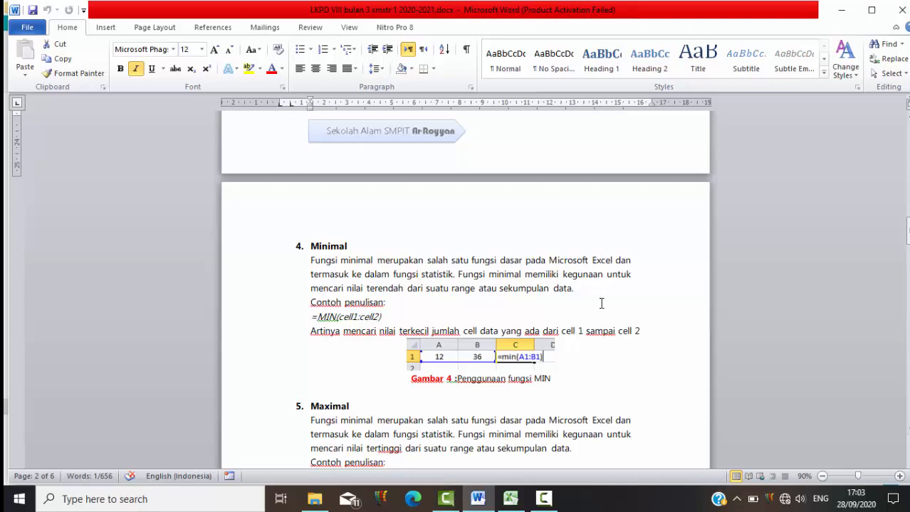
{"action": "left_click", "coordinate": [510, 499]}
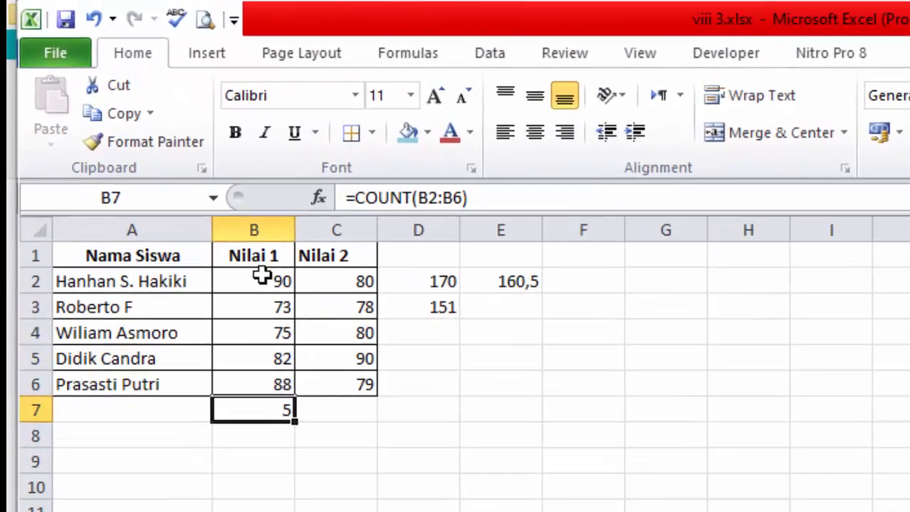
{"action": "left_click", "coordinate": [135, 143]}
{"action": "left_click_drag", "start_coordinate": [261, 276], "coordinate": [266, 383]}
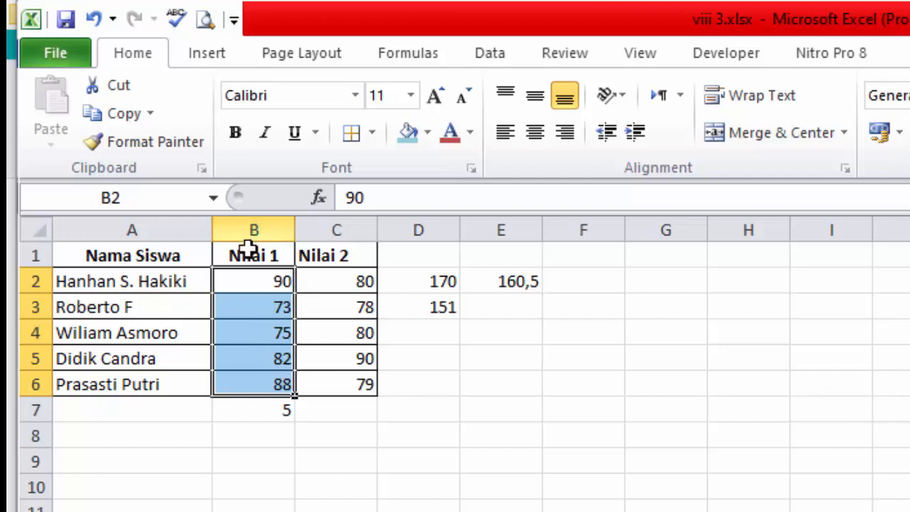
{"action": "left_click", "coordinate": [270, 306]}
Find the lowest Nilai 1 score in cell B9 with =MIN(B2:B6).
{"action": "left_click", "coordinate": [234, 455]}
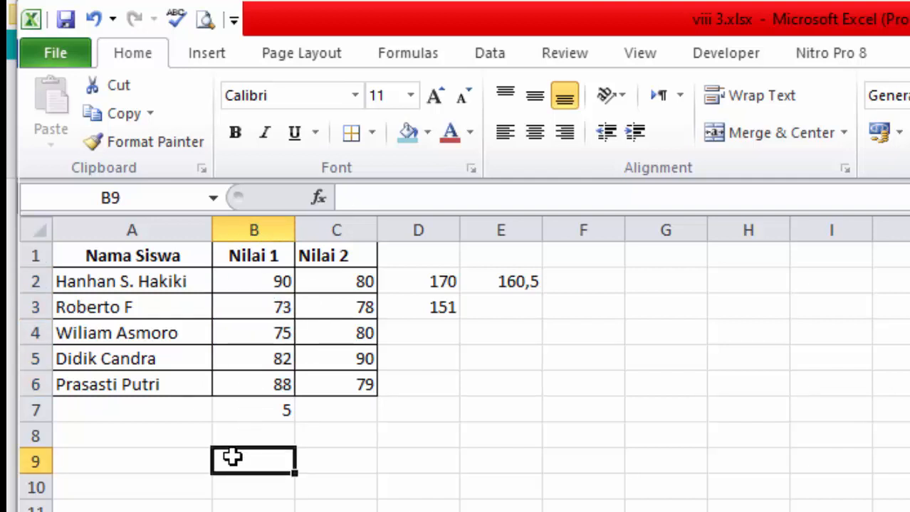
{"action": "type", "text": "=MI"}
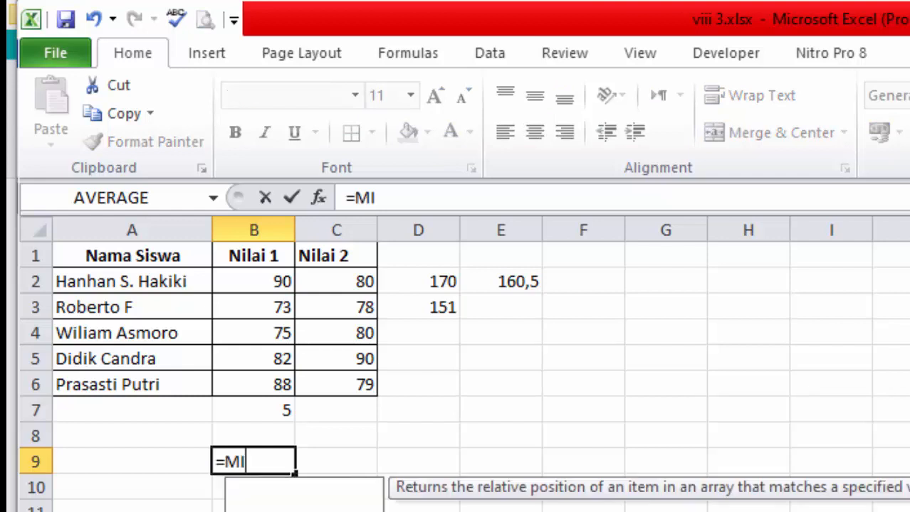
{"action": "type", "text": "N("}
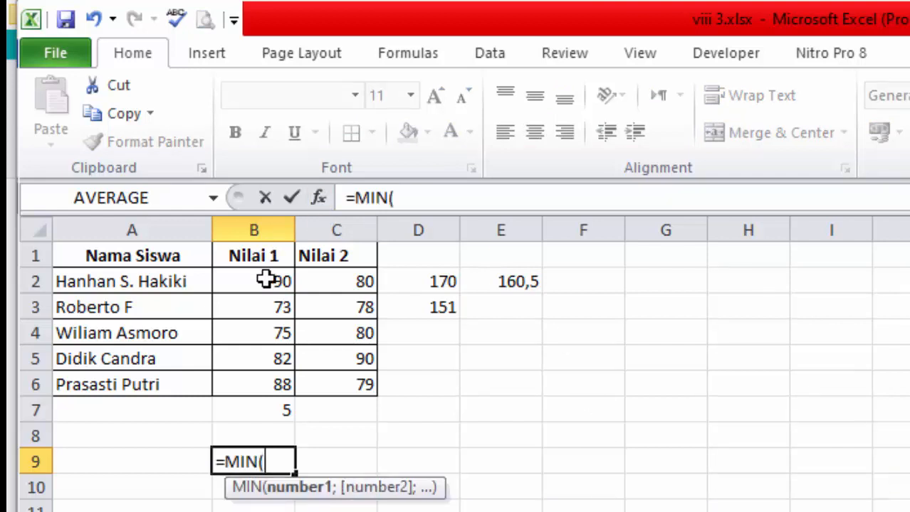
{"action": "left_click_drag", "start_coordinate": [269, 282], "coordinate": [264, 379]}
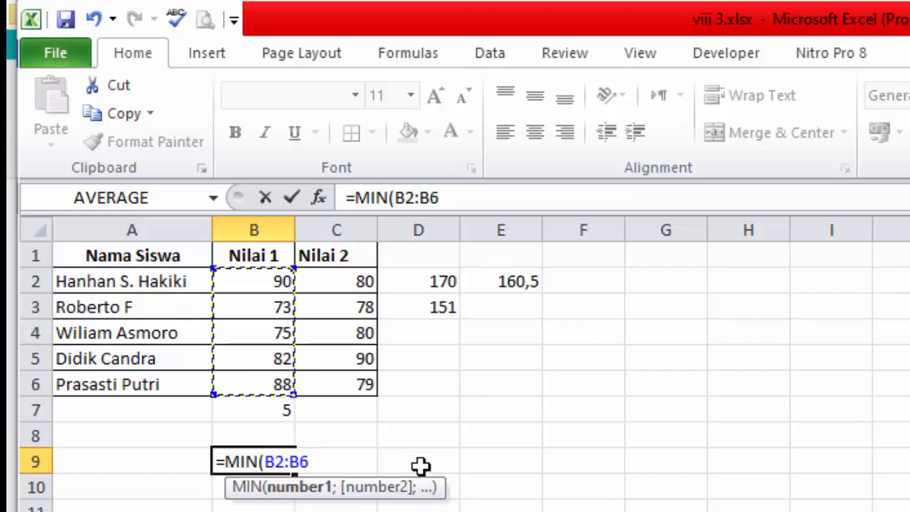
{"action": "type", "text": ")"}
{"action": "key", "text": "Return"}
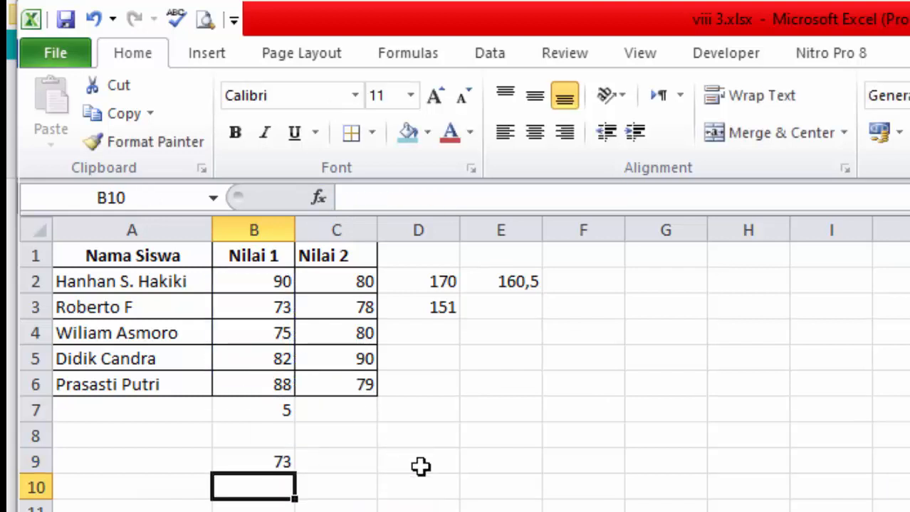
Check the MIN formula in cell B9 against the Nilai 1 scores in B2:B6, including the score in B3.
{"action": "left_click", "coordinate": [283, 466]}
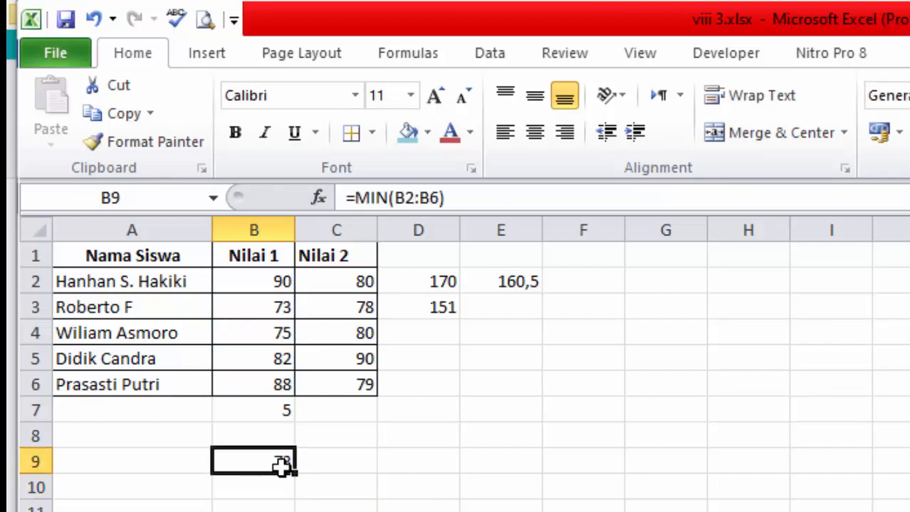
{"action": "left_click_drag", "start_coordinate": [282, 279], "coordinate": [271, 383]}
{"action": "left_click", "coordinate": [249, 308]}
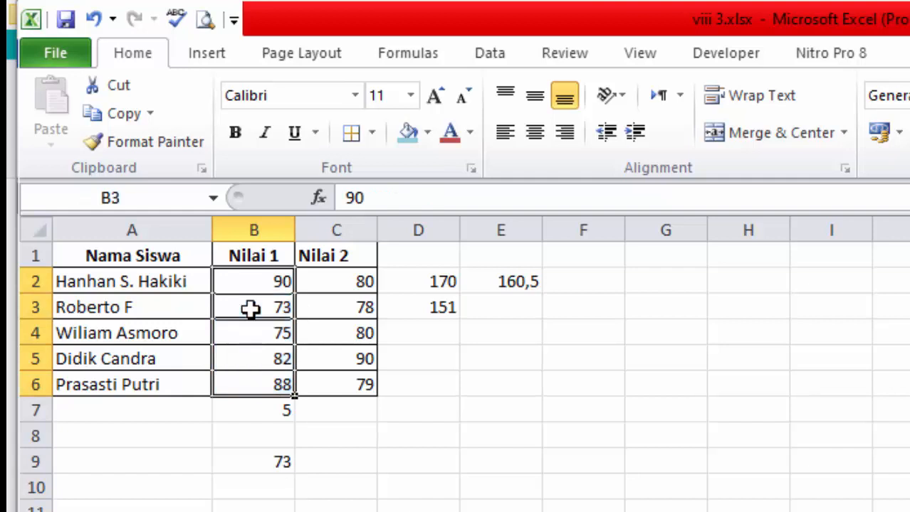
{"action": "double_click", "coordinate": [240, 308]}
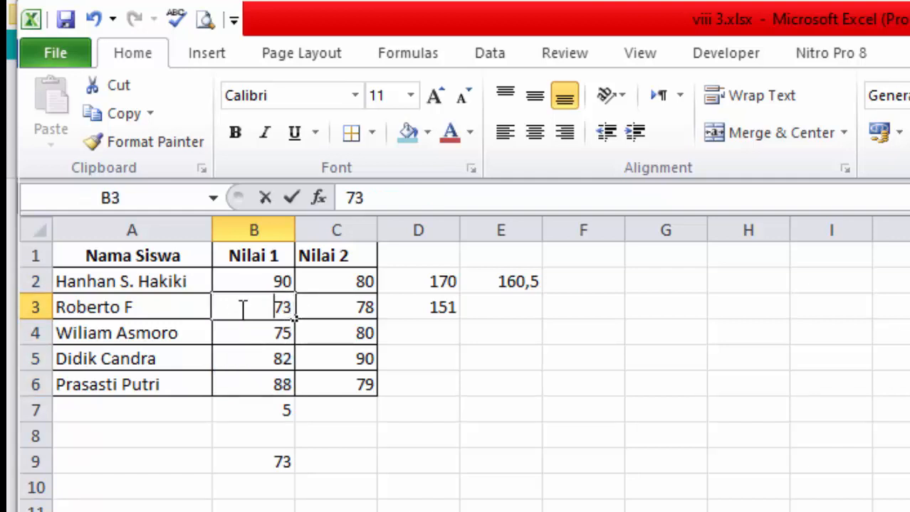
{"action": "left_click", "coordinate": [448, 410]}
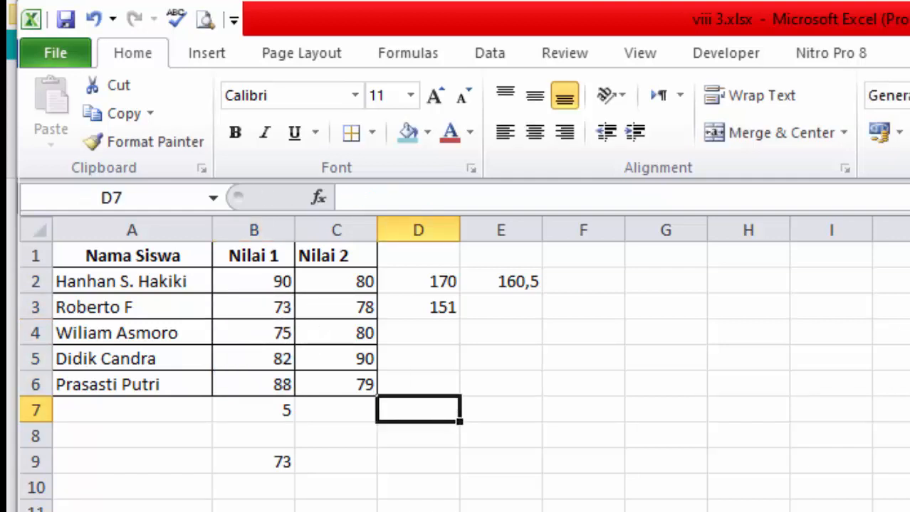
{"action": "double_click", "coordinate": [271, 462]}
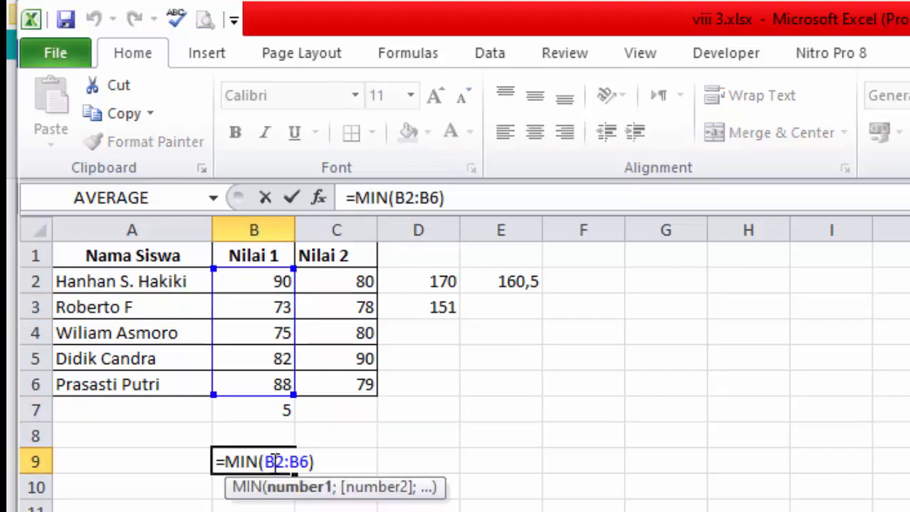
{"action": "left_click", "coordinate": [471, 478]}
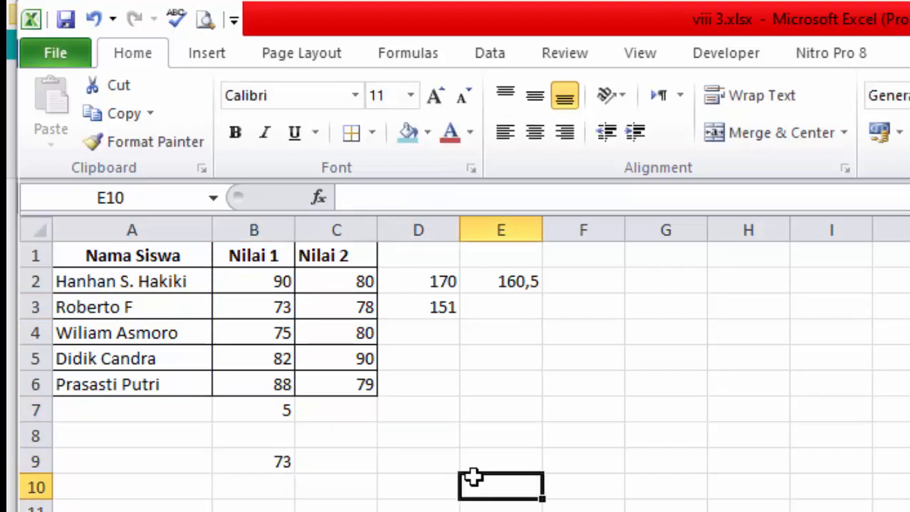
{"action": "left_click", "coordinate": [334, 464]}
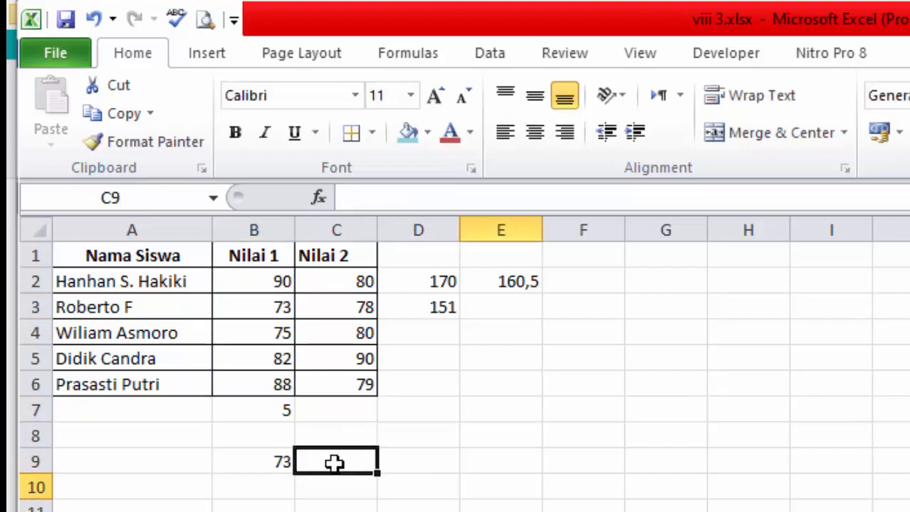
{"action": "left_click", "coordinate": [241, 459]}
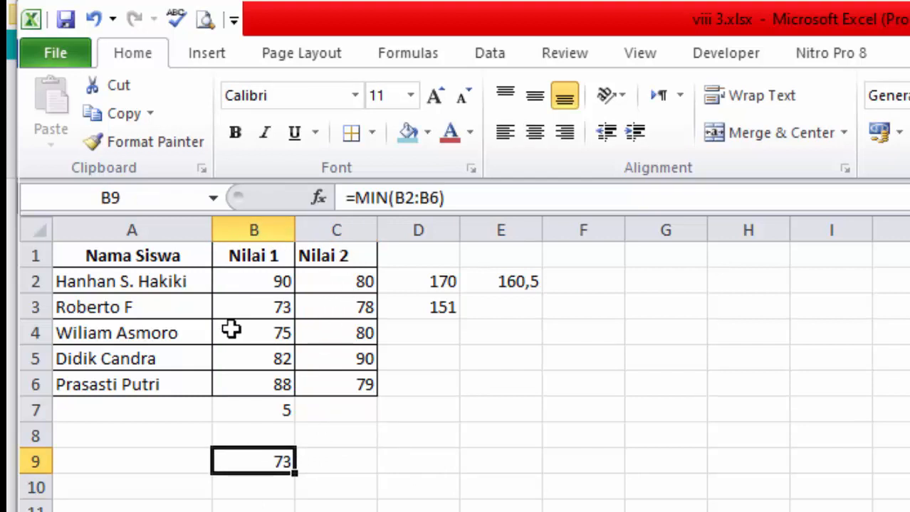
{"action": "left_click", "coordinate": [335, 461]}
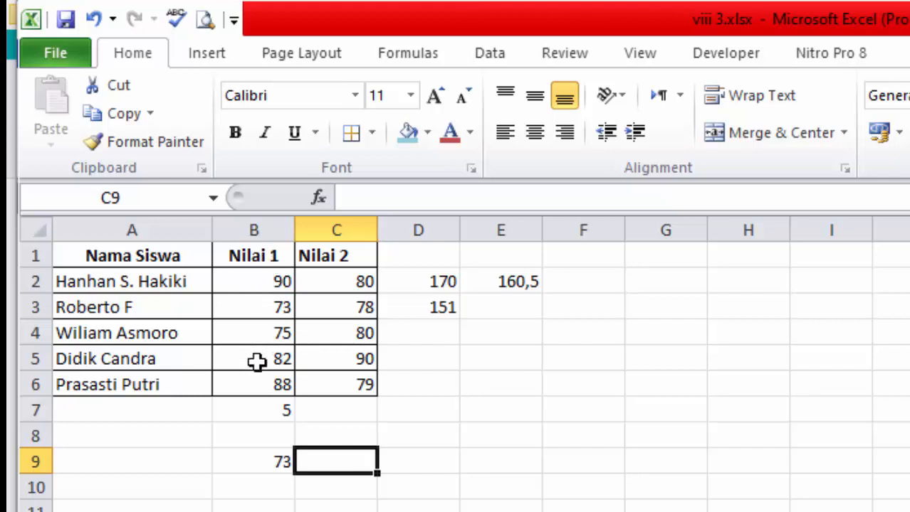
Find the highest Nilai 1 score in cell C9 with =MAX(B2:B6) and compare it with the scores in B2:B6.
{"action": "left_click", "coordinate": [250, 281]}
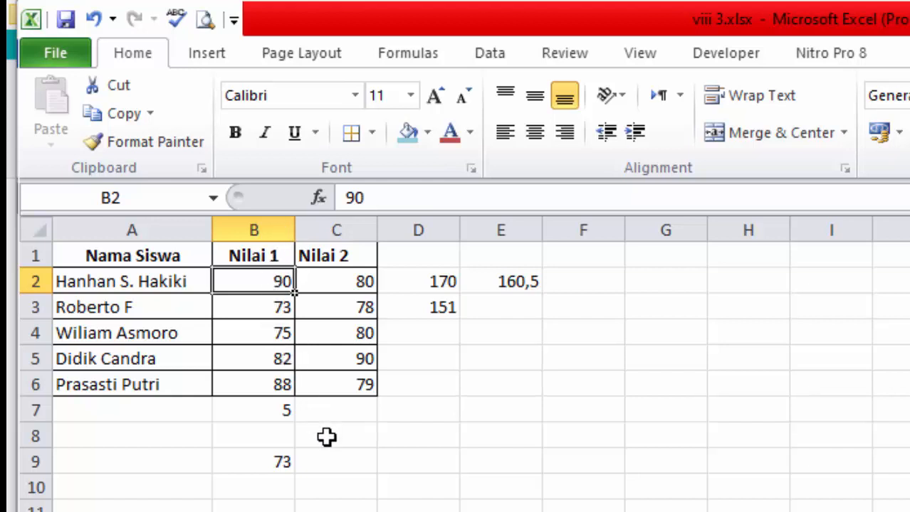
{"action": "left_click", "coordinate": [331, 464]}
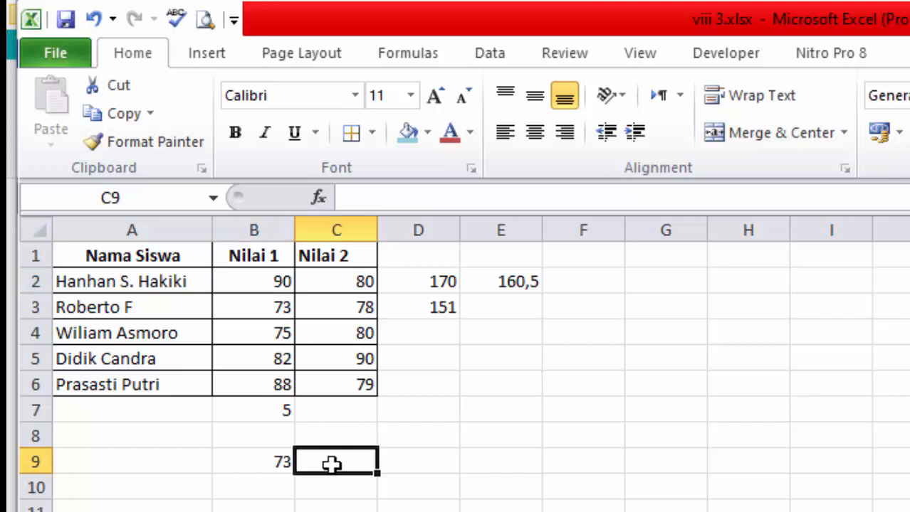
{"action": "type", "text": "=MAX"}
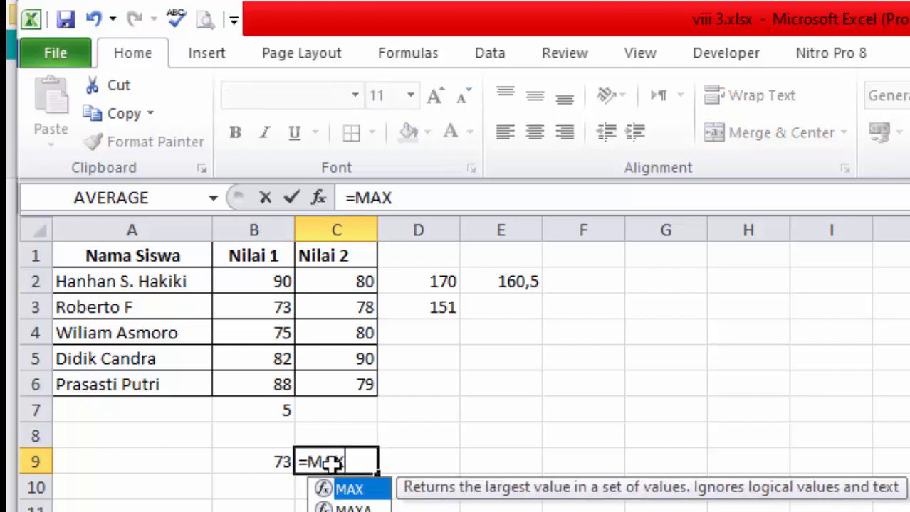
{"action": "type", "text": "("}
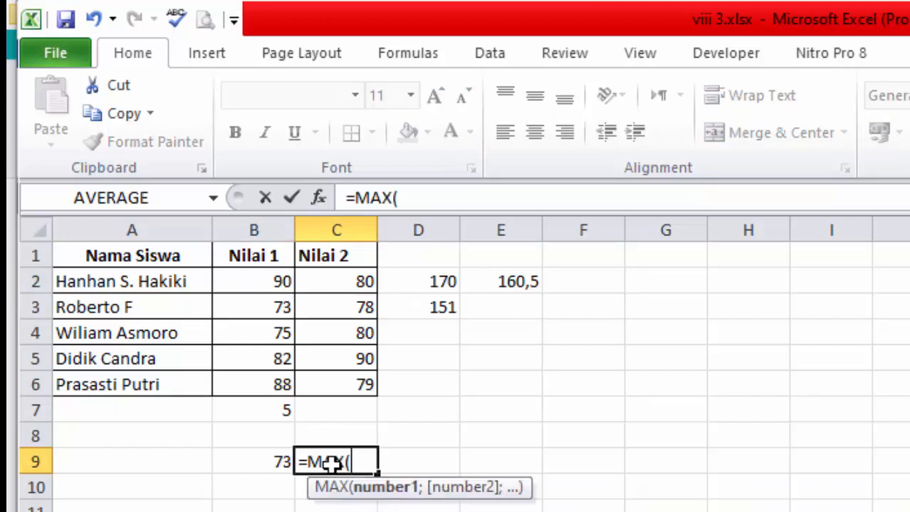
{"action": "left_click", "coordinate": [275, 279]}
{"action": "left_click_drag", "start_coordinate": [275, 279], "coordinate": [278, 382]}
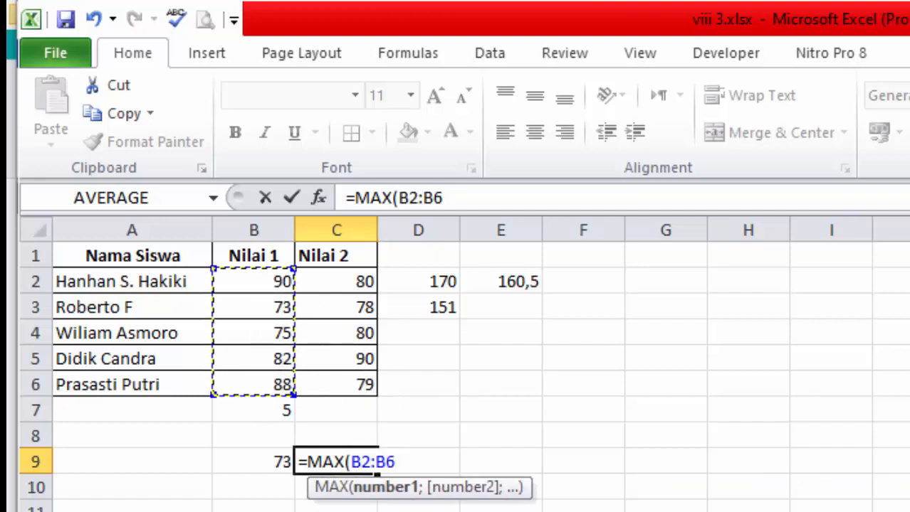
{"action": "type", "text": ")"}
{"action": "key", "text": "Return"}
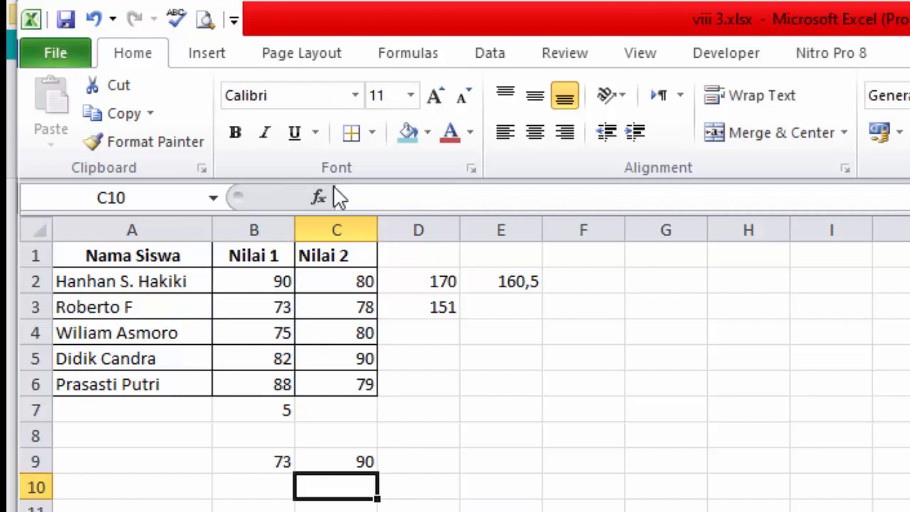
{"action": "left_click", "coordinate": [260, 270]}
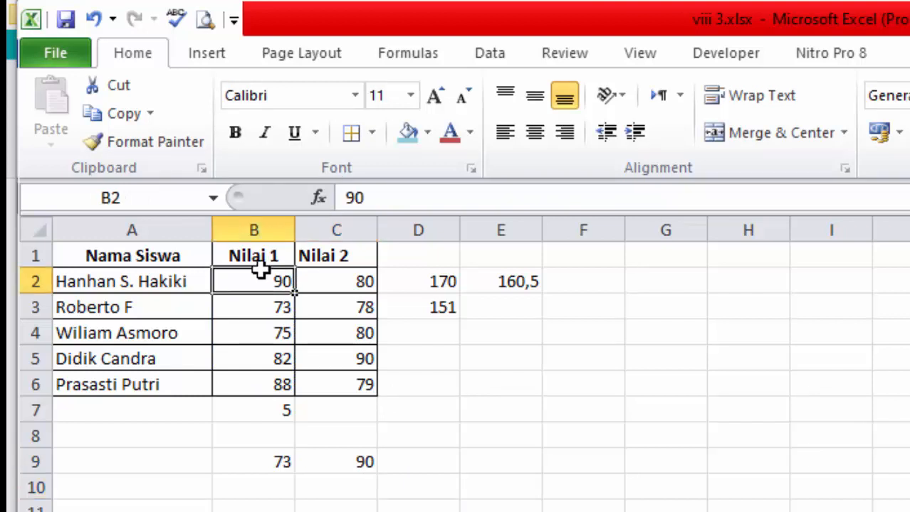
{"action": "left_click_drag", "start_coordinate": [260, 271], "coordinate": [237, 388]}
{"action": "left_click", "coordinate": [233, 456]}
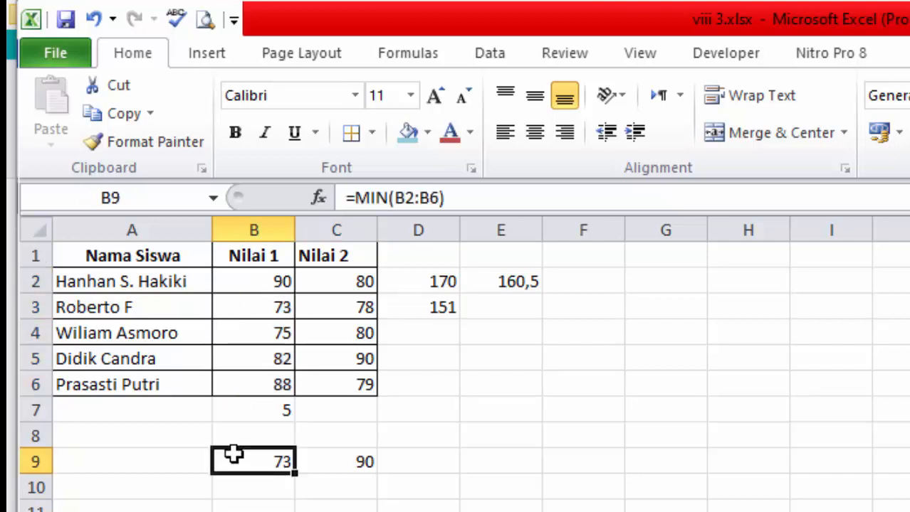
Find the lowest score across both Nilai 1 and Nilai 2 in cell E6 with =MIN(B2:C6).
{"action": "left_click", "coordinate": [256, 279]}
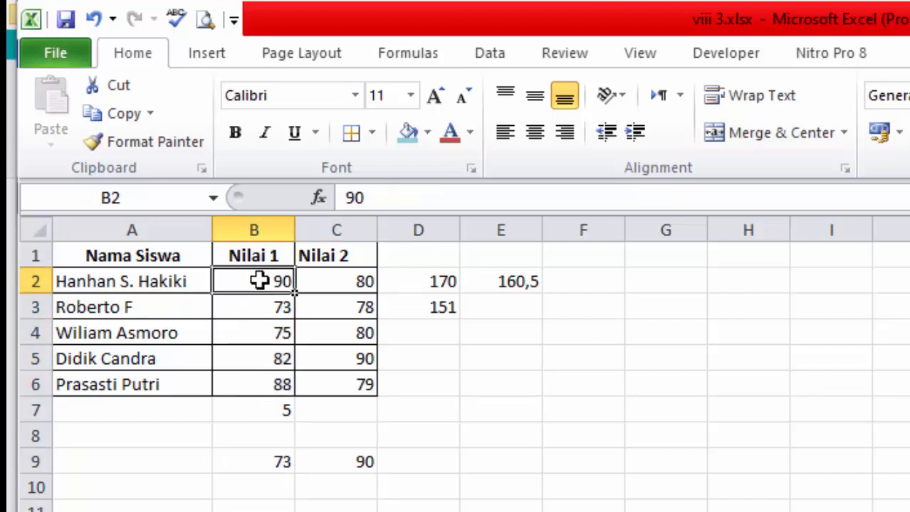
{"action": "left_click_drag", "start_coordinate": [258, 281], "coordinate": [357, 387]}
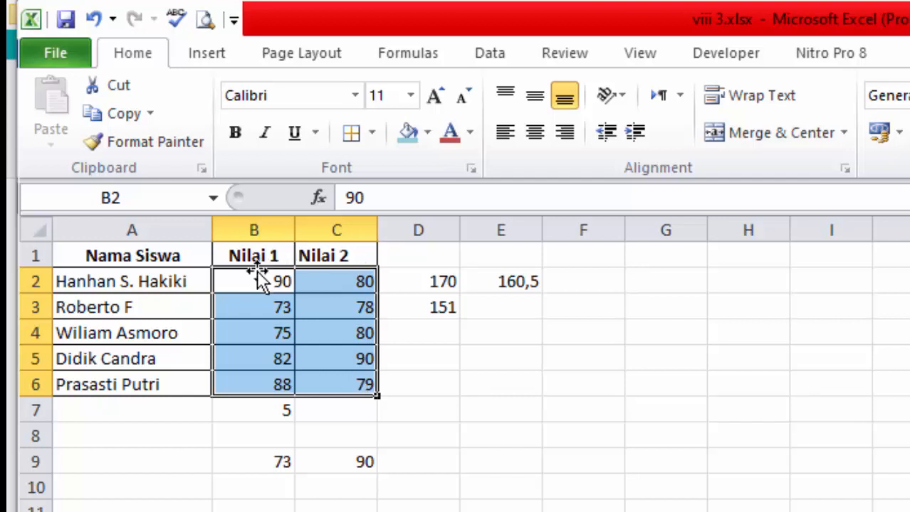
{"action": "left_click", "coordinate": [601, 431]}
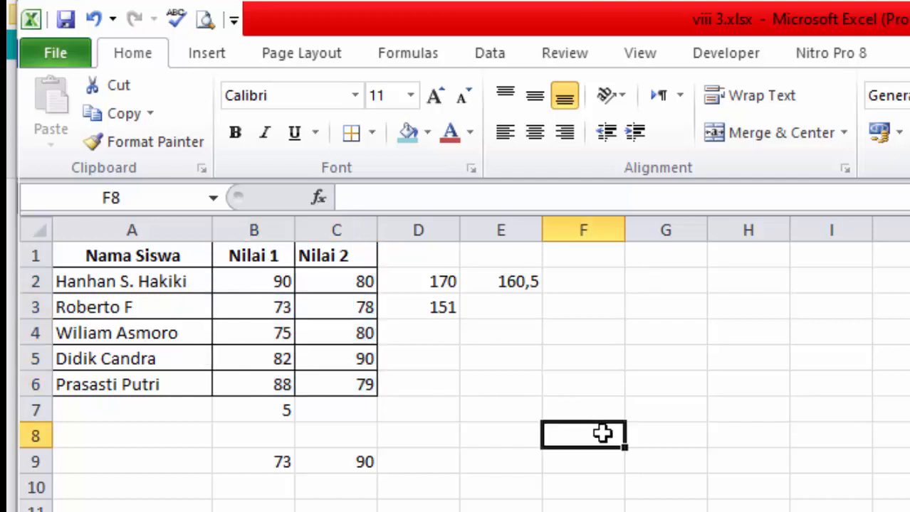
{"action": "left_click", "coordinate": [476, 386]}
{"action": "type", "text": "=MIN("}
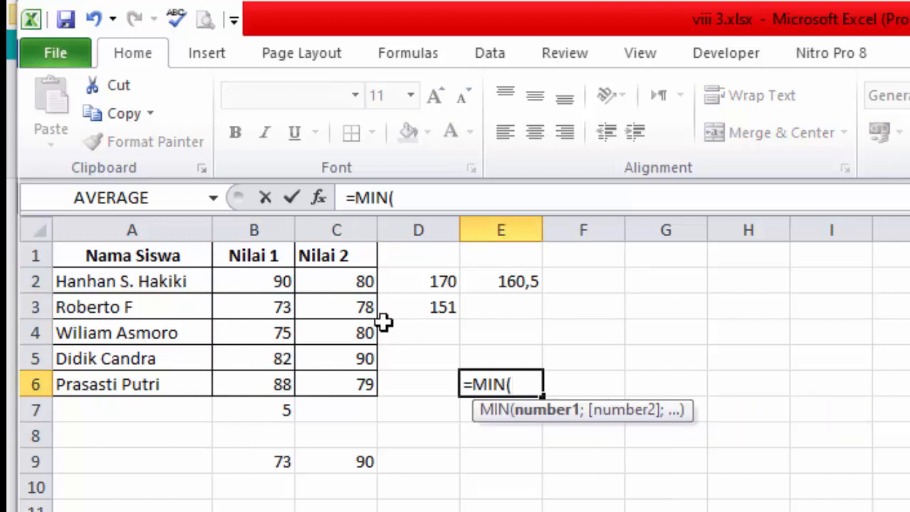
{"action": "left_click_drag", "start_coordinate": [248, 282], "coordinate": [363, 388]}
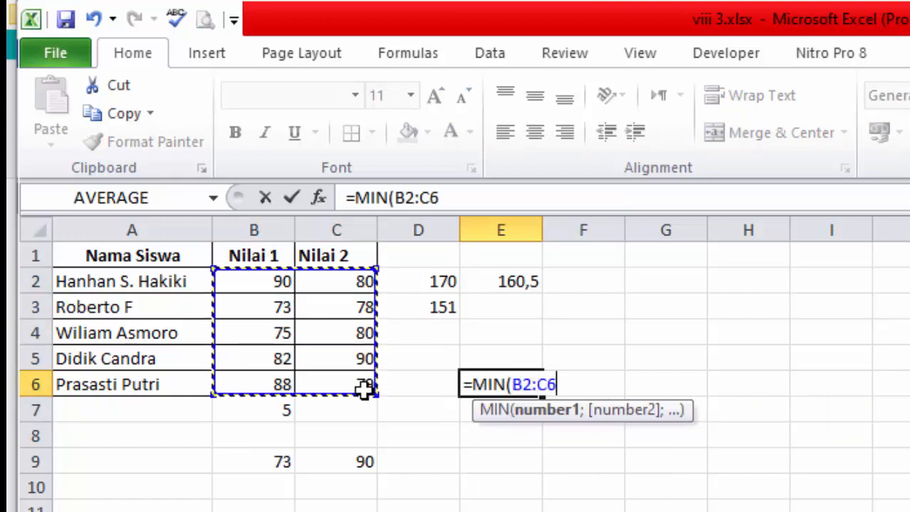
{"action": "type", "text": ")"}
{"action": "key", "text": "Return"}
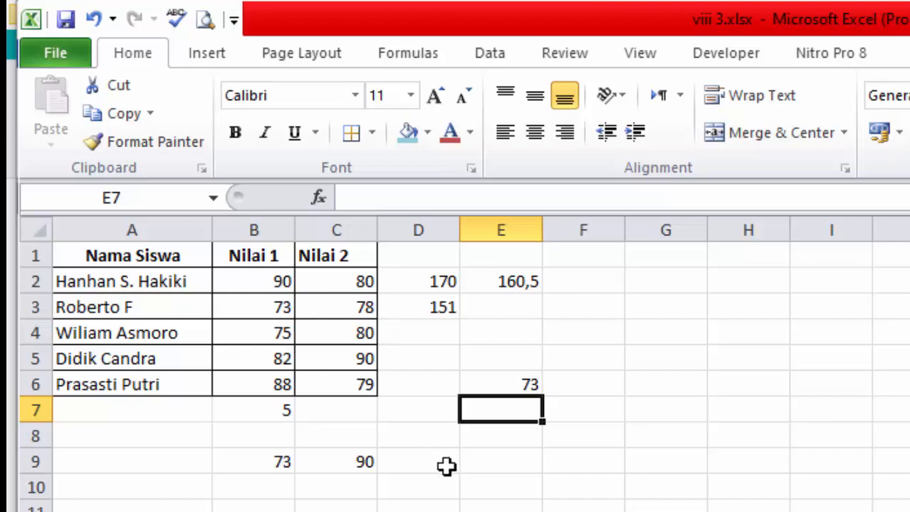
Find the highest score across both Nilai 1 and Nilai 2 in cell E9 with =MAX(B2:C6).
{"action": "left_click", "coordinate": [498, 448]}
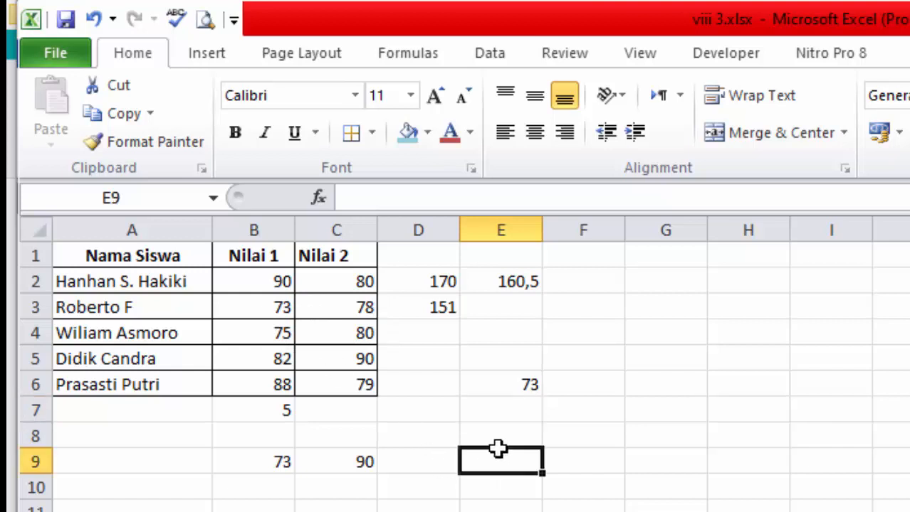
{"action": "type", "text": "=MAX"}
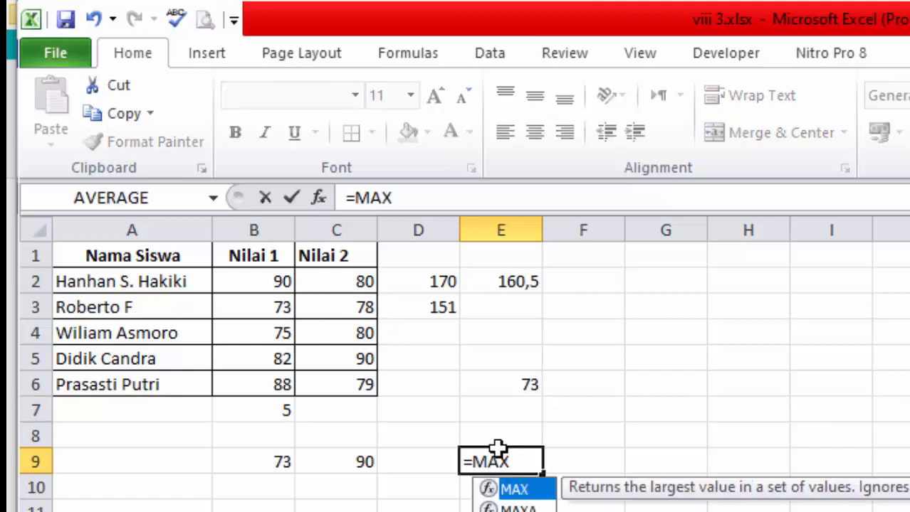
{"action": "type", "text": "("}
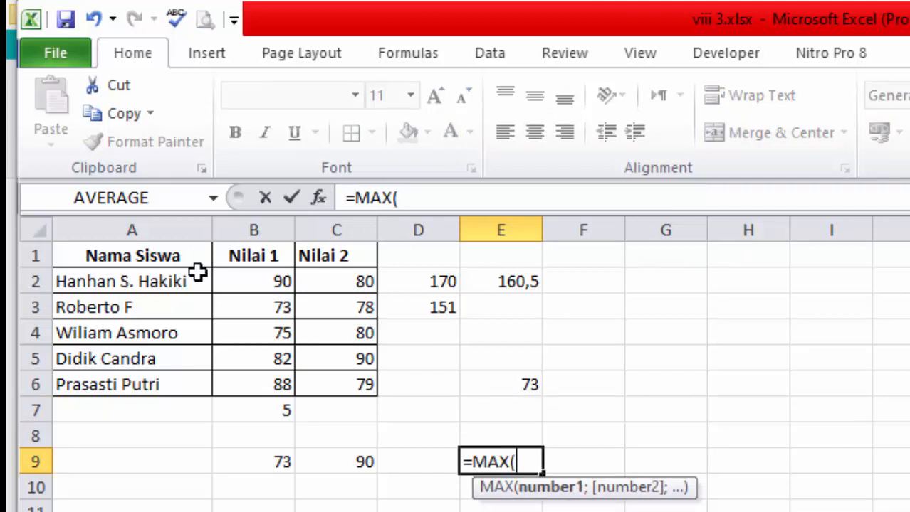
{"action": "left_click_drag", "start_coordinate": [222, 283], "coordinate": [364, 388]}
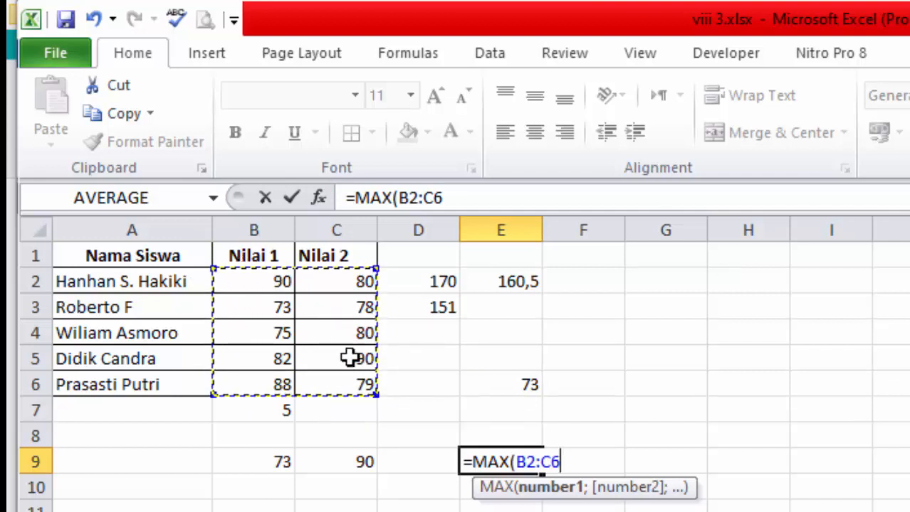
{"action": "type", "text": ")"}
{"action": "key", "text": "Return"}
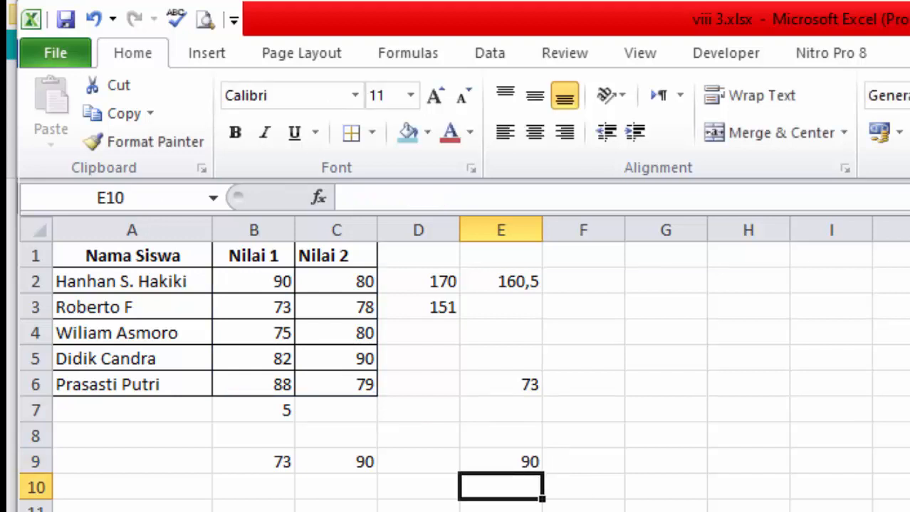
Switch to the Word lesson and go back to section C, Fungsi Dasar pada Microsoft Excel, to review the basic functions.
{"action": "key", "text": "alt+Tab"}
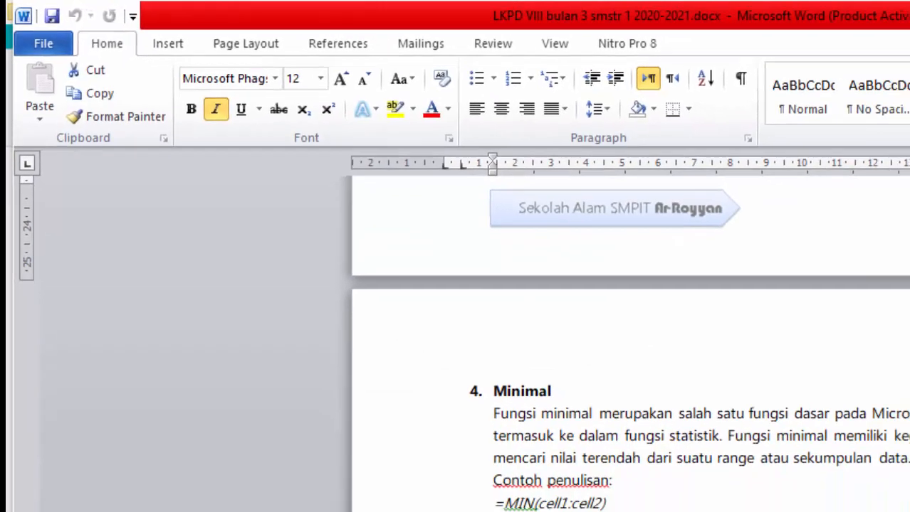
{"action": "left_click_drag", "start_coordinate": [906, 231], "coordinate": [906, 189]}
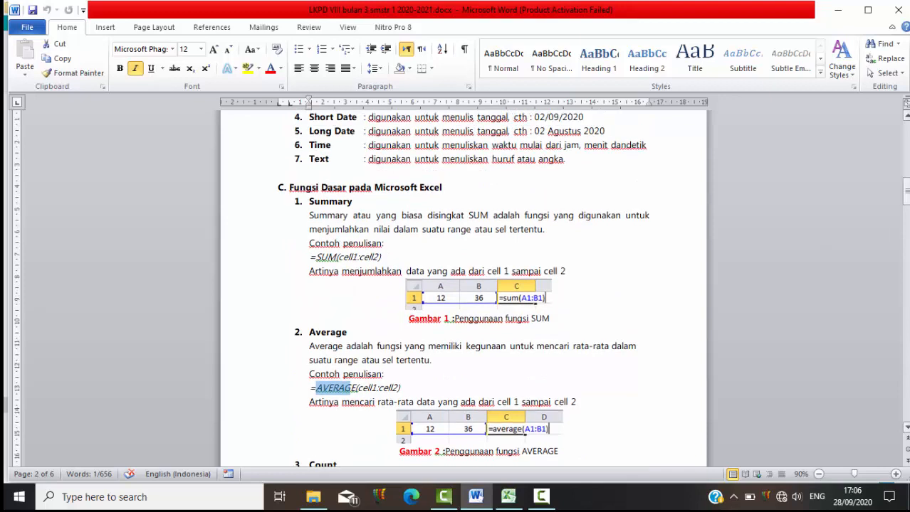